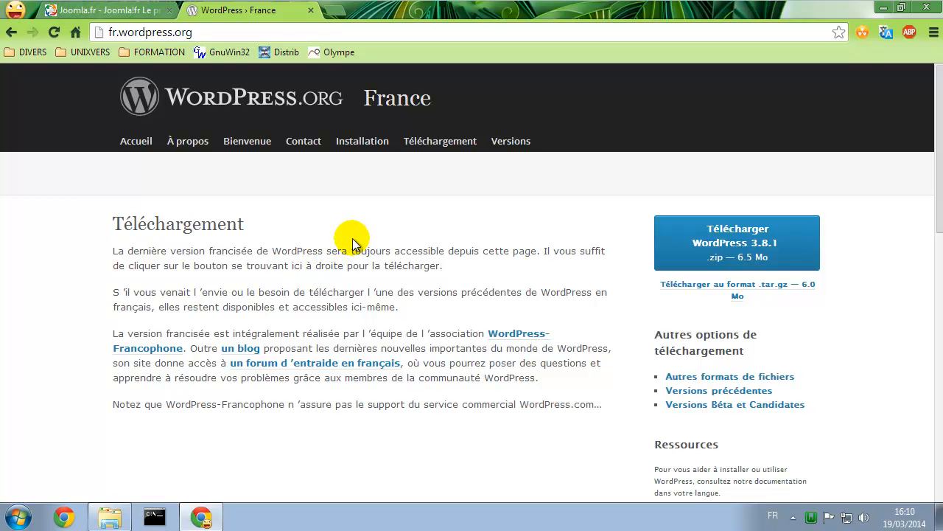
# In Explorer, open the www folder inside Serveurs on drive S:
pyautogui.click(112, 516)
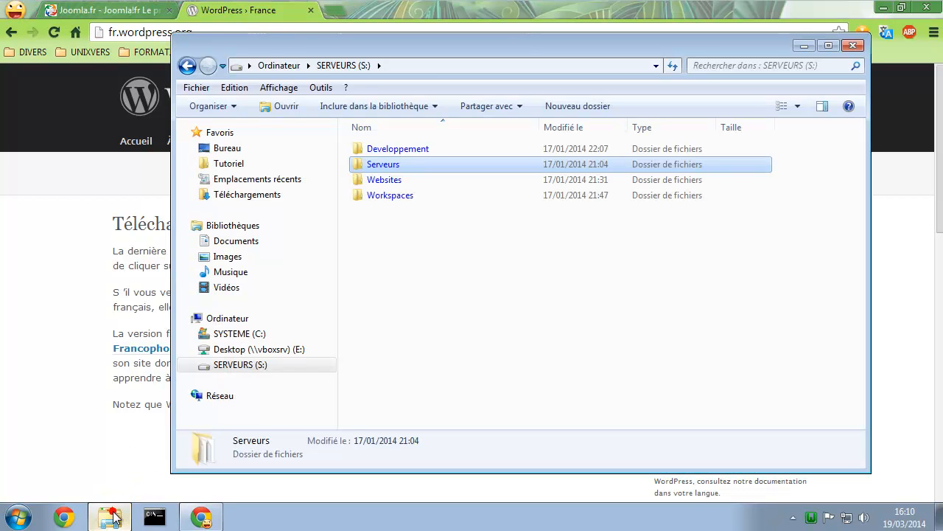
pyautogui.doubleClick(394, 165)
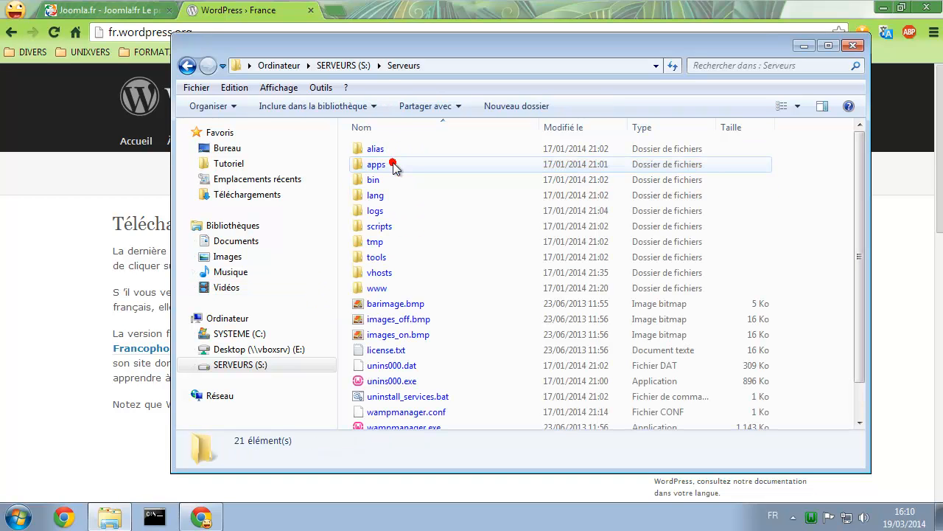
pyautogui.doubleClick(379, 288)
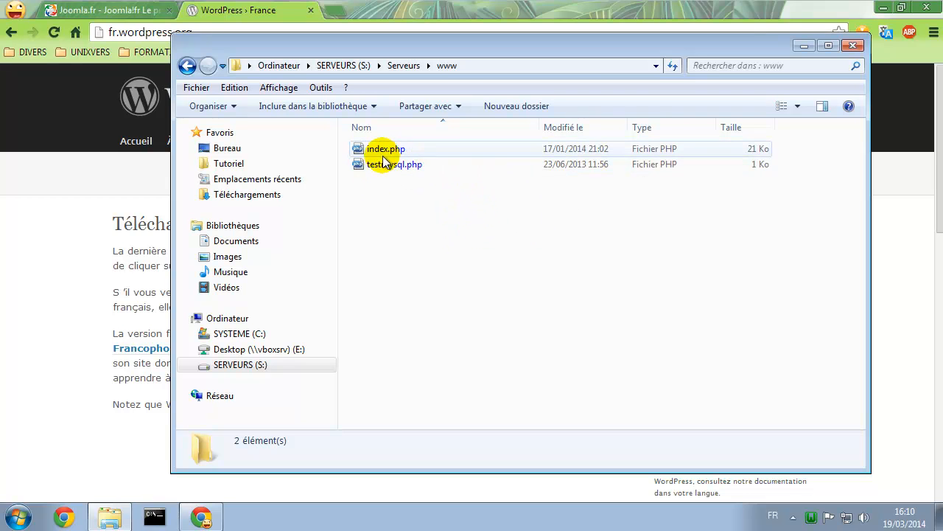
# Open the WampServer localhost home page from the tray menu's Localhost entry
pyautogui.rightClick(811, 518)
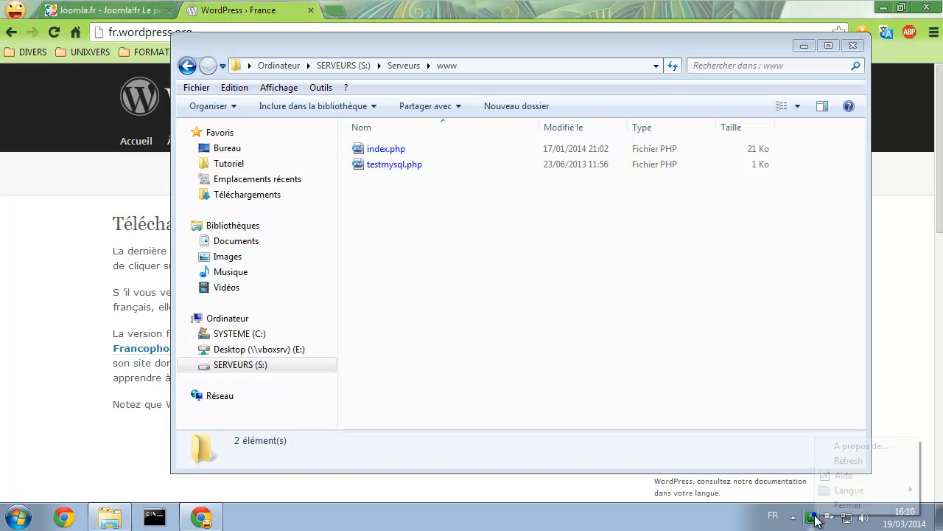
pyautogui.click(811, 516)
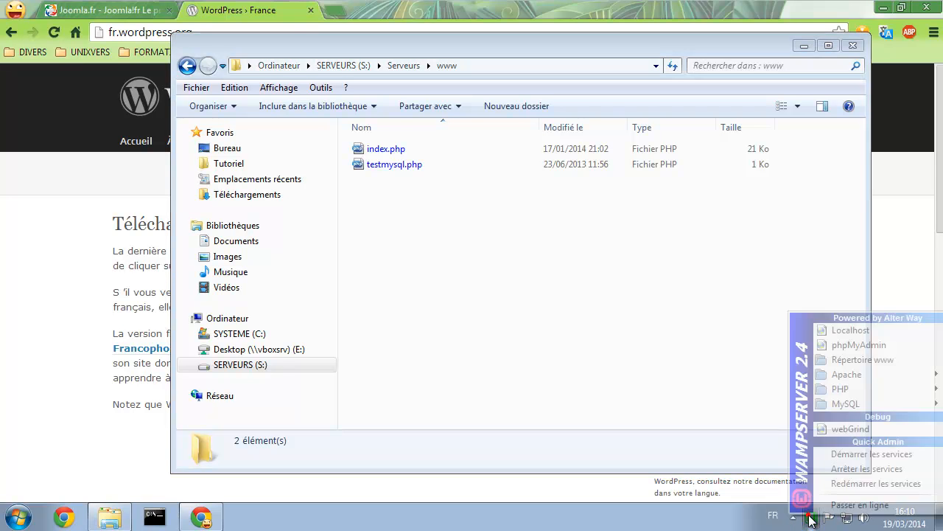
pyautogui.click(847, 334)
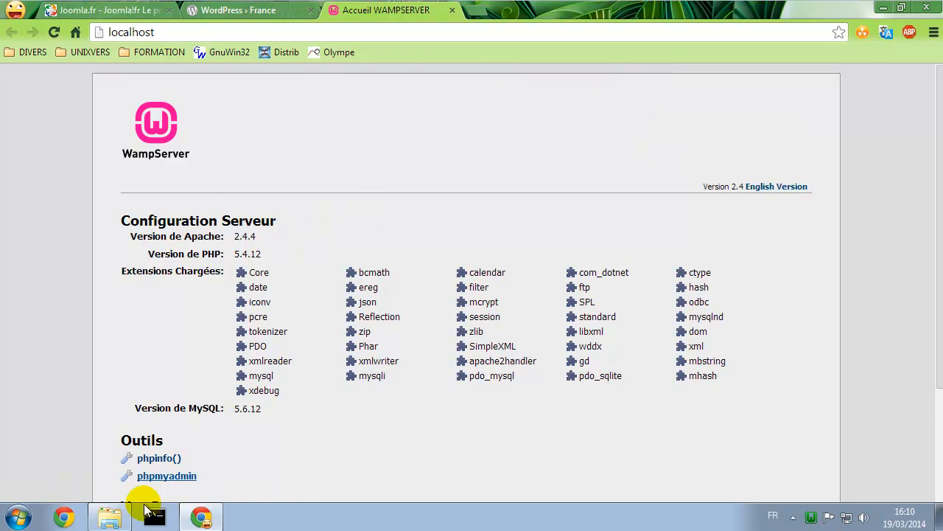
# Create a 'tempo' folder in www, select index.php and testmysql.php, and reload localhost
pyautogui.click(109, 518)
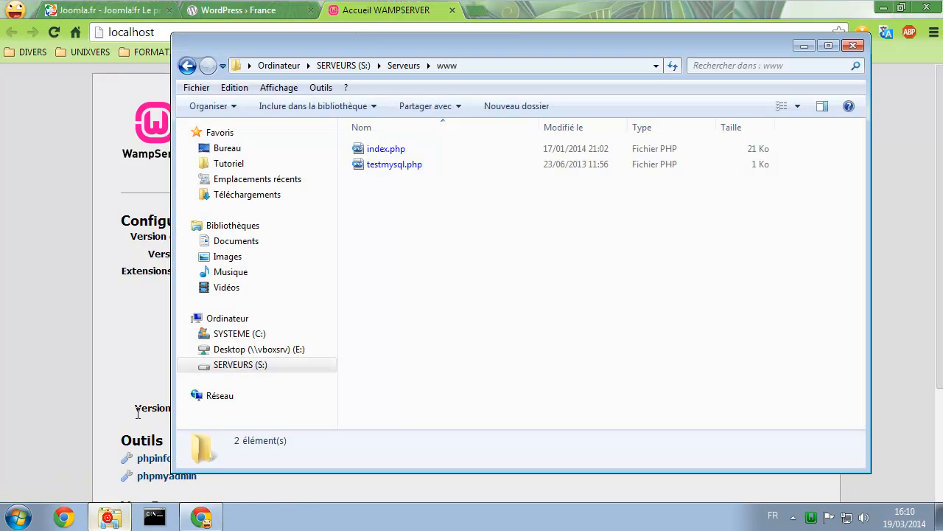
pyautogui.click(509, 106)
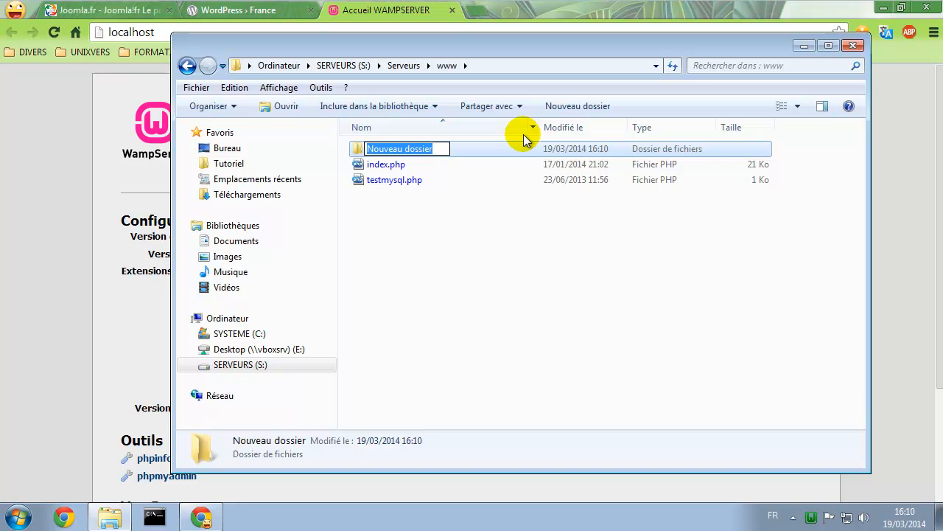
pyautogui.write('tem')
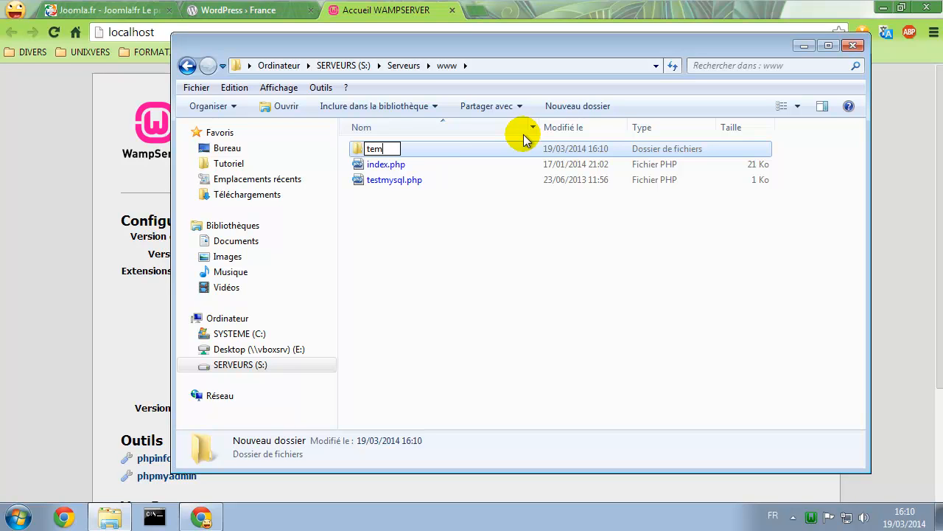
pyautogui.write('po')
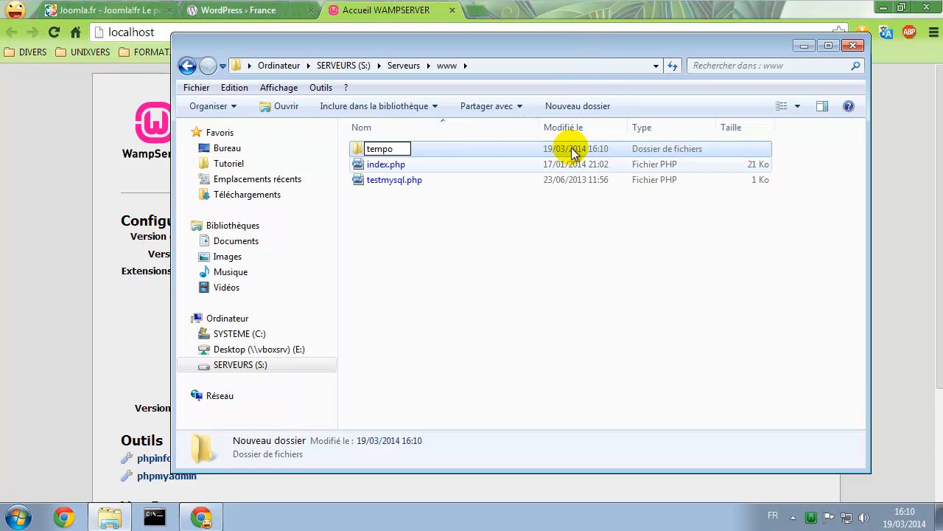
pyautogui.click(414, 233)
pyautogui.moveTo(440, 203); pyautogui.dragTo(381, 151)
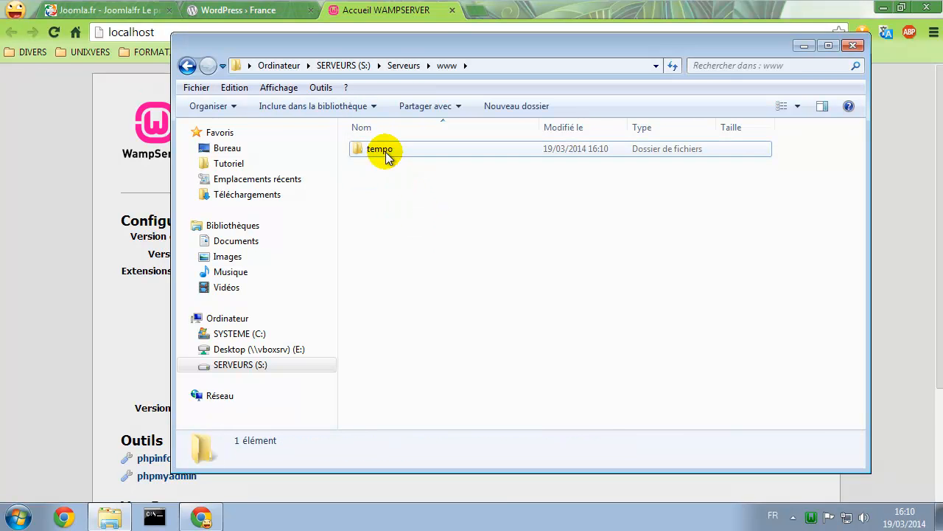
pyautogui.click(52, 33)
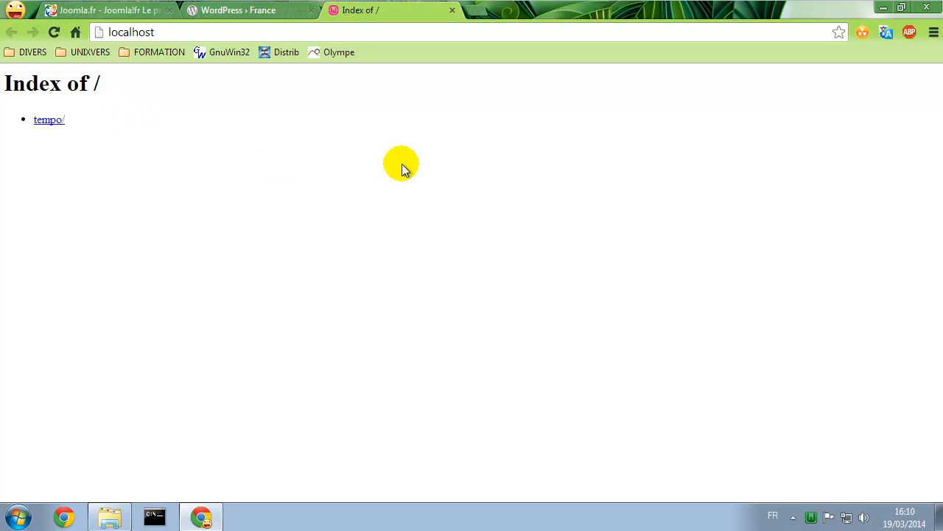
# Download Joomla 3.2.3 French from joomla.fr, then WordPress 3.8.1 French from WordPress France
pyautogui.click(112, 10)
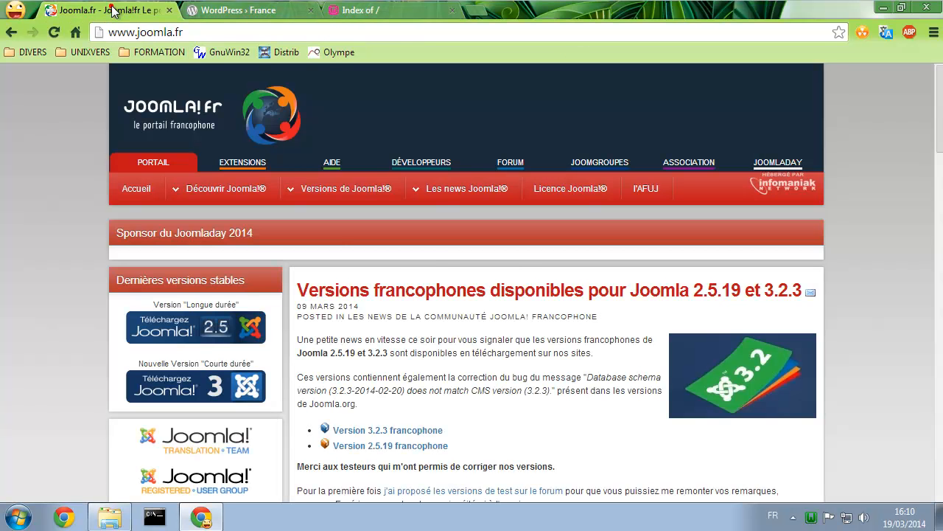
pyautogui.click(179, 384)
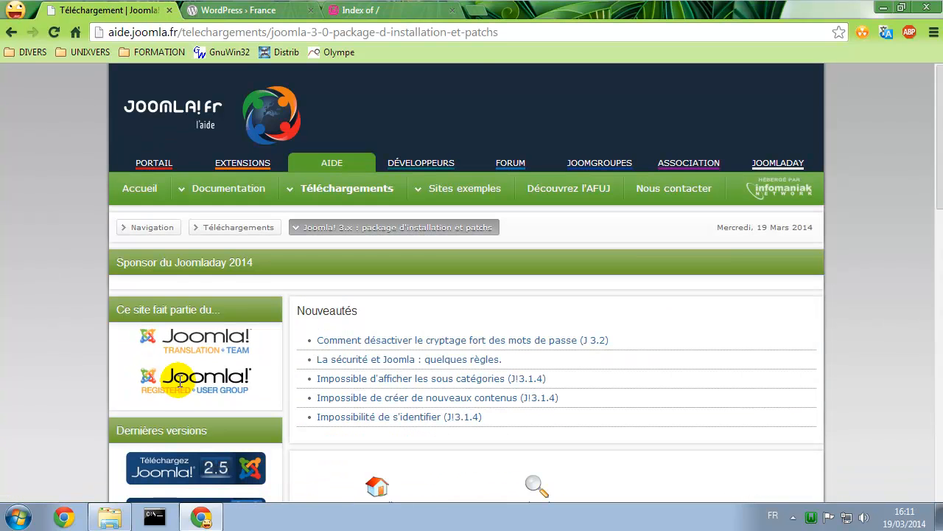
pyautogui.scroll(-3, 474, 398)
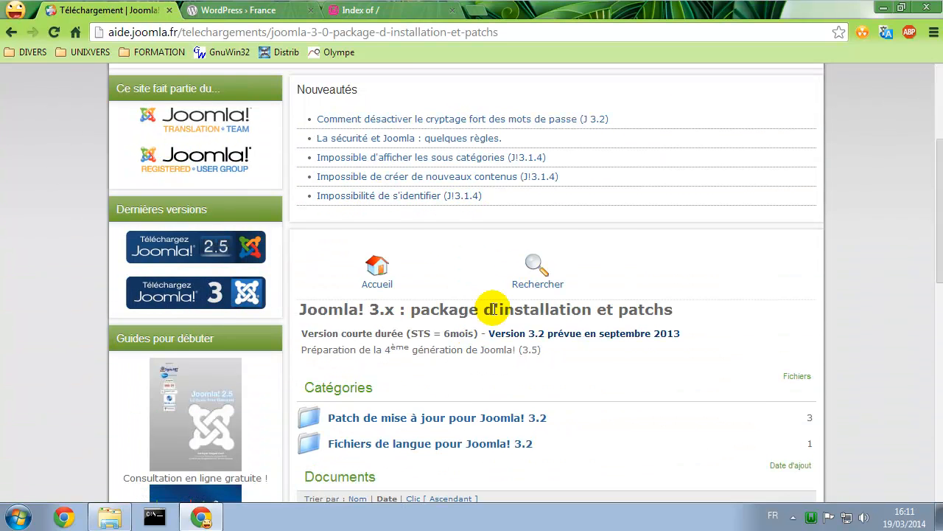
pyautogui.scroll(-1, 493, 310)
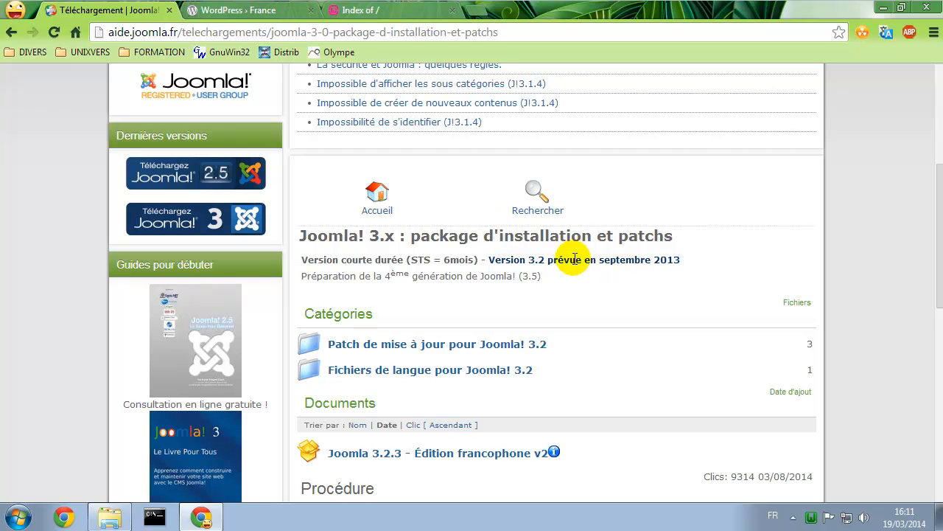
pyautogui.scroll(-2, 565, 277)
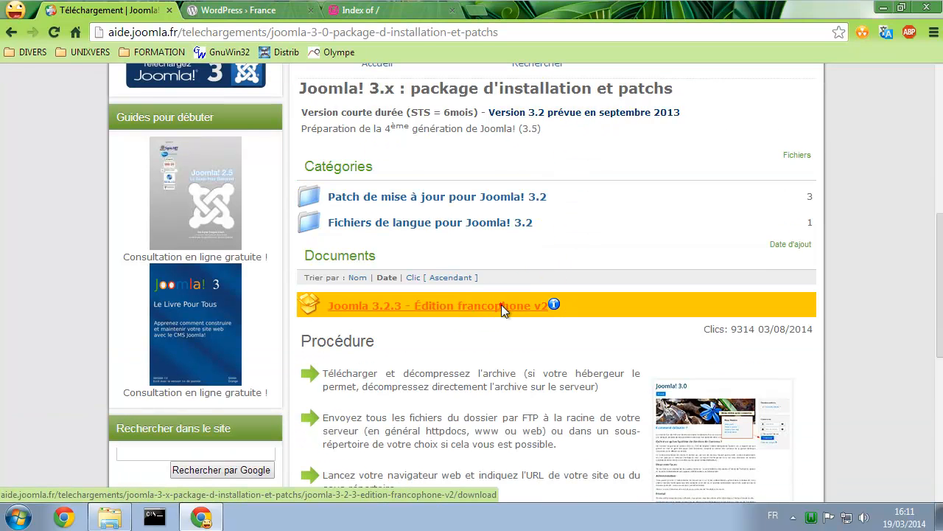
pyautogui.click(501, 307)
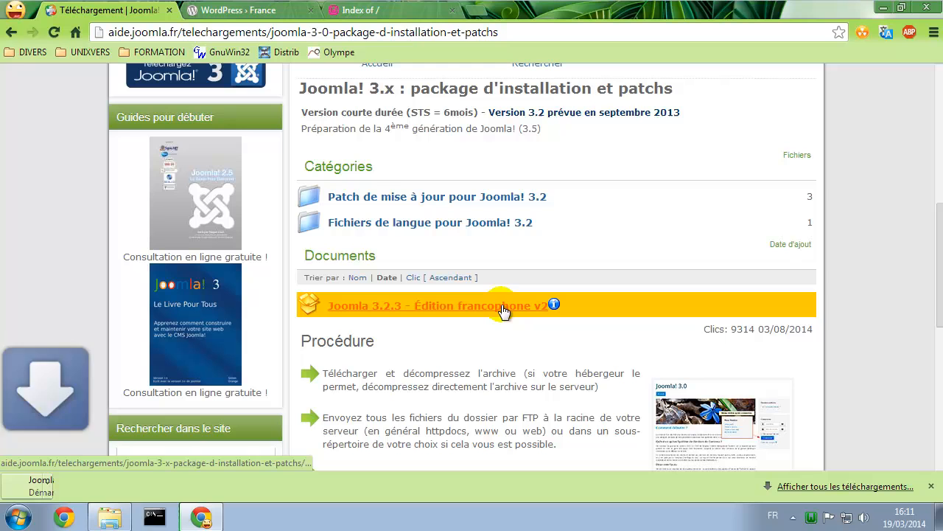
pyautogui.click(252, 9)
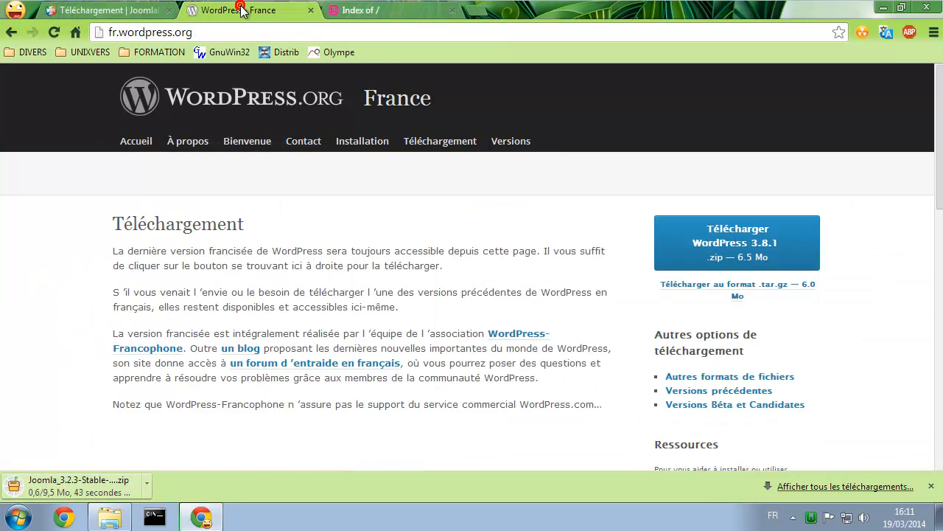
pyautogui.click(741, 233)
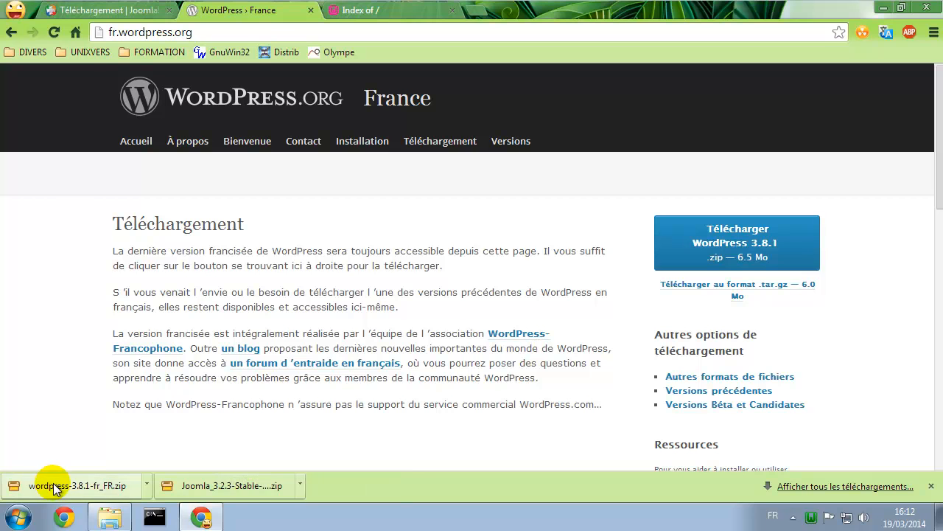
# In www, make new folders 'joomla' and 'wordpress', correcting the mistyped wordpress name
pyautogui.click(110, 518)
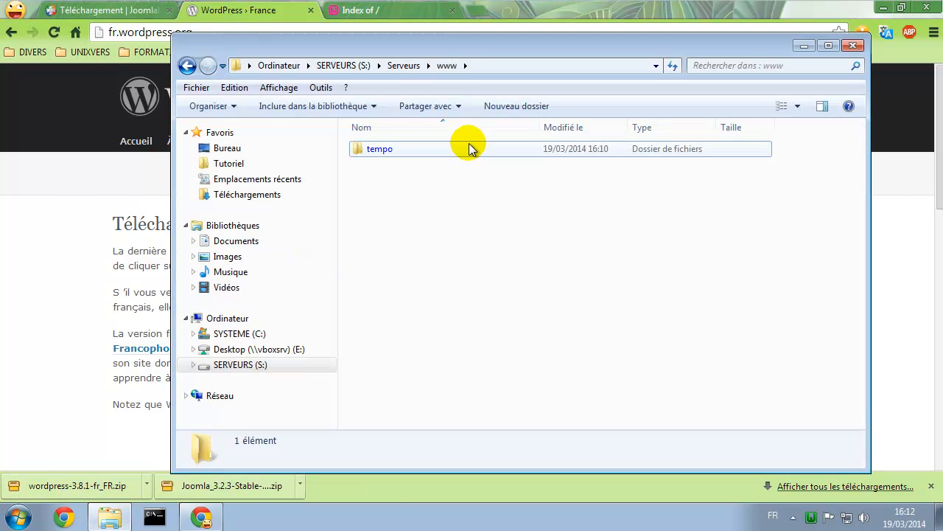
pyautogui.click(509, 105)
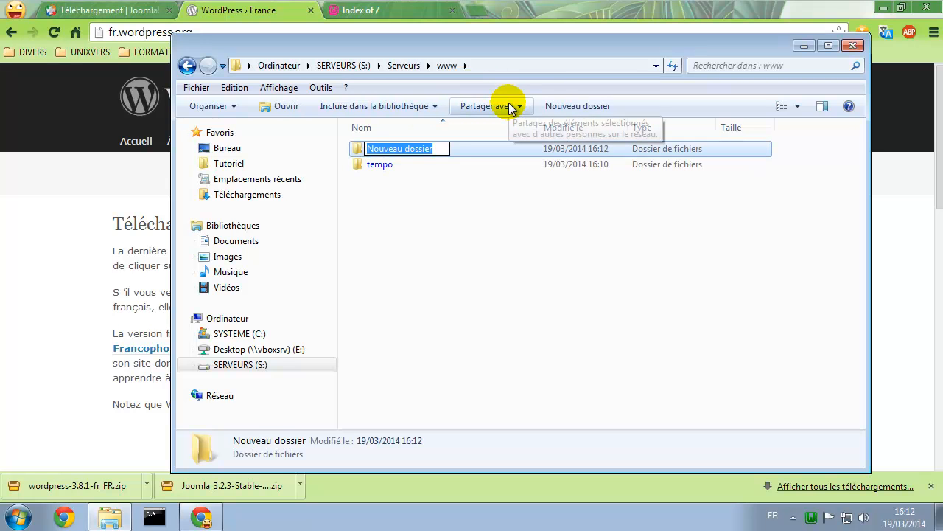
pyautogui.write('joomla')
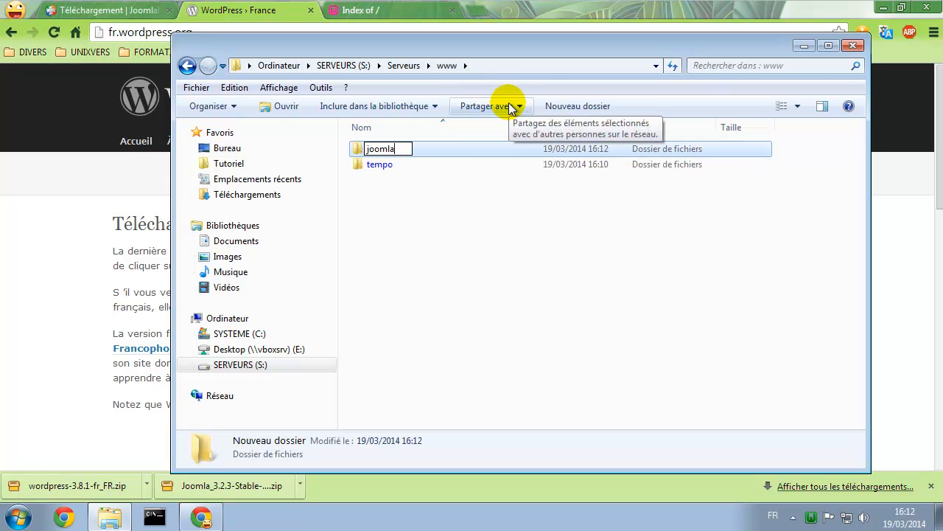
pyautogui.click(496, 221)
pyautogui.click(530, 107)
pyautogui.write('w')
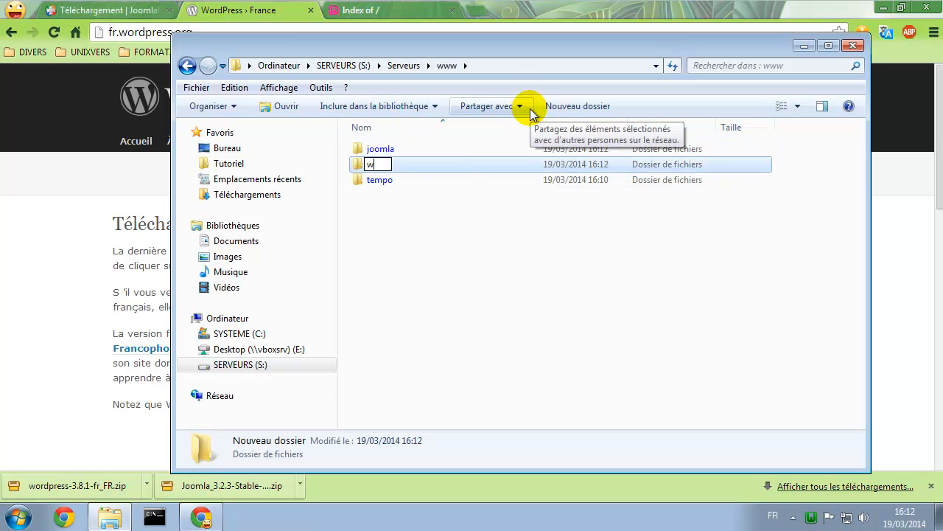
pyautogui.write('ordpree')
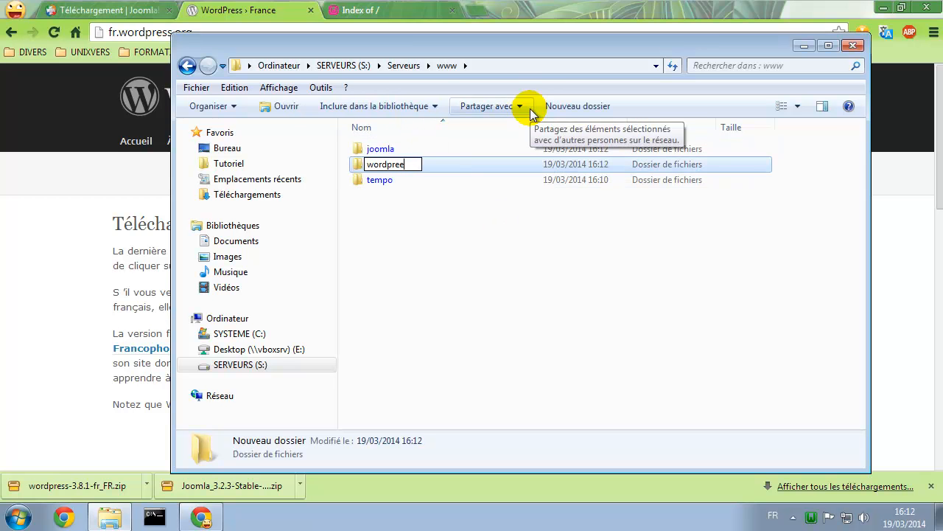
pyautogui.press('BackSpace')
pyautogui.write('ss')
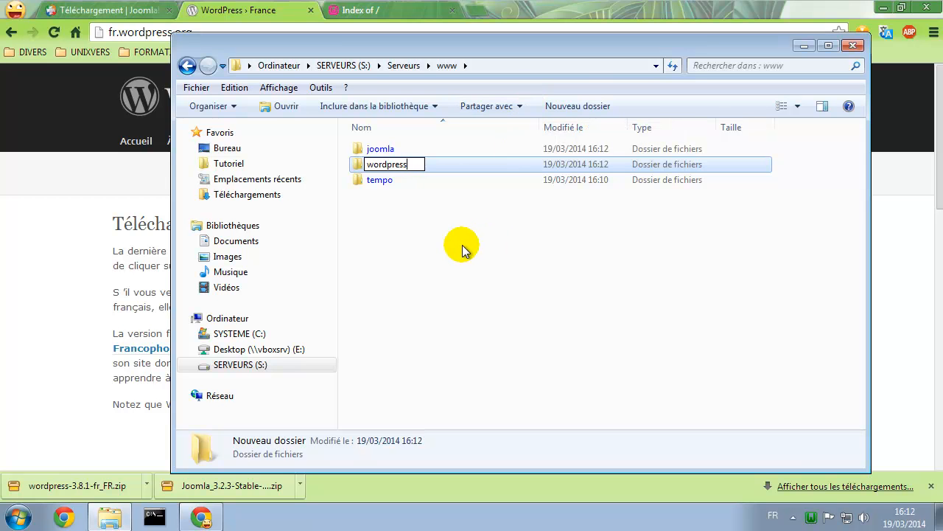
pyautogui.click(462, 245)
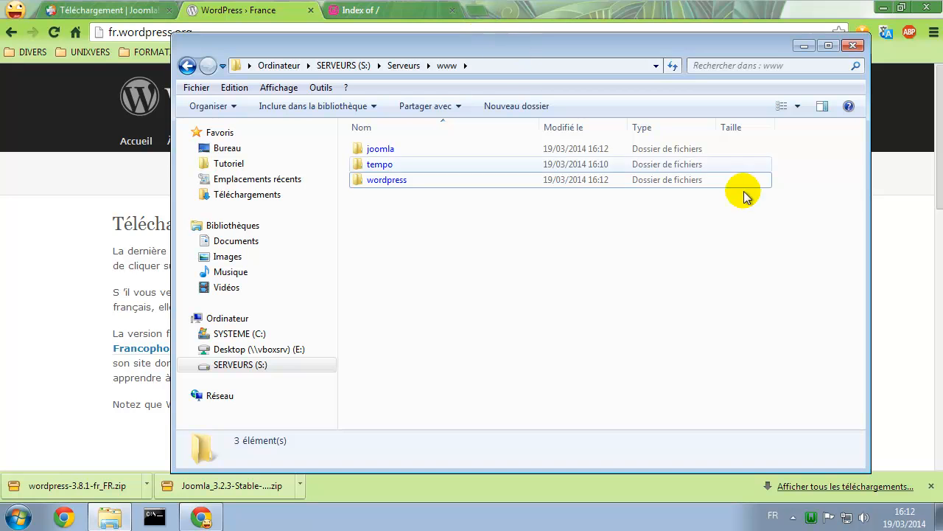
# Open phpMyAdmin from the WampServer menu and log in as root with its password
pyautogui.click(812, 518)
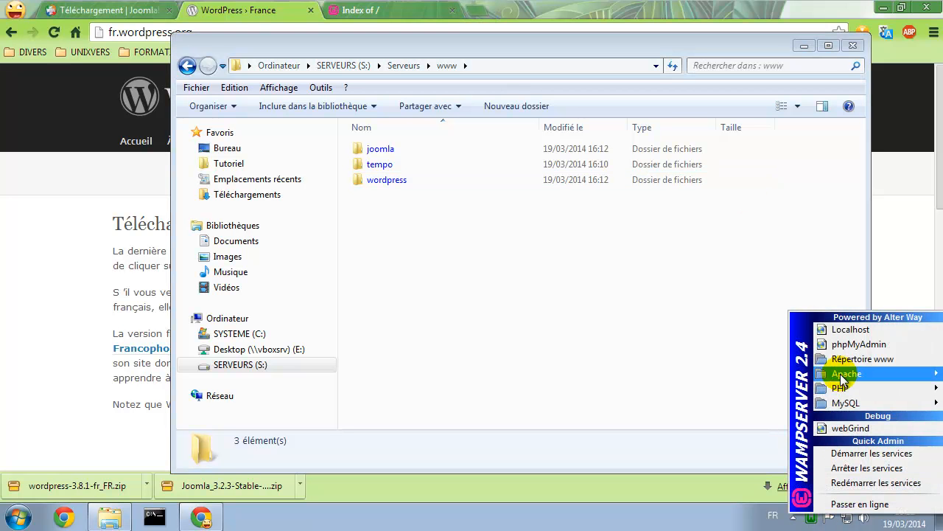
pyautogui.click(853, 345)
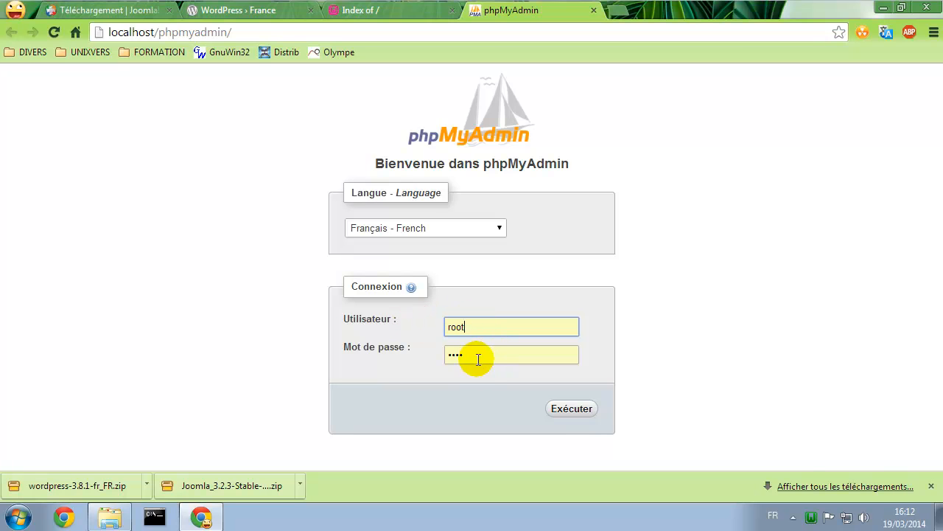
pyautogui.click(580, 411)
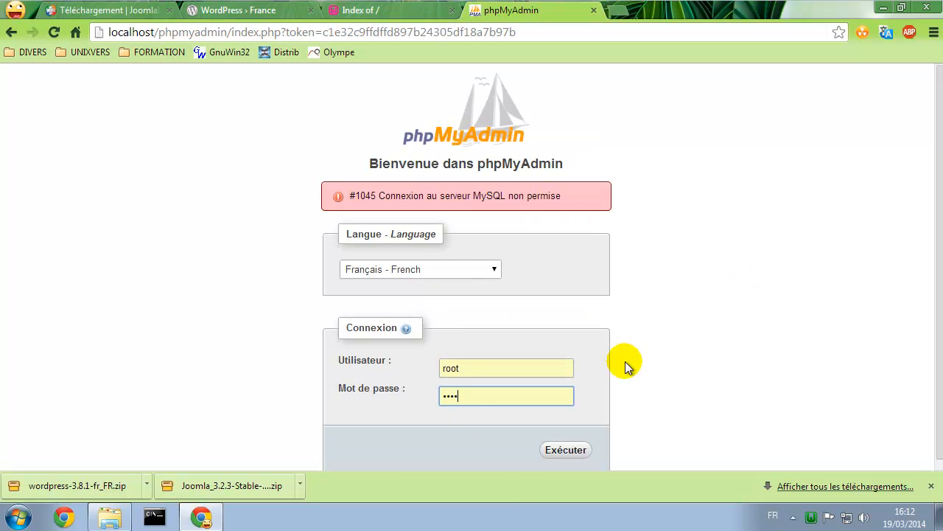
pyautogui.moveTo(400, 192); pyautogui.dragTo(566, 190)
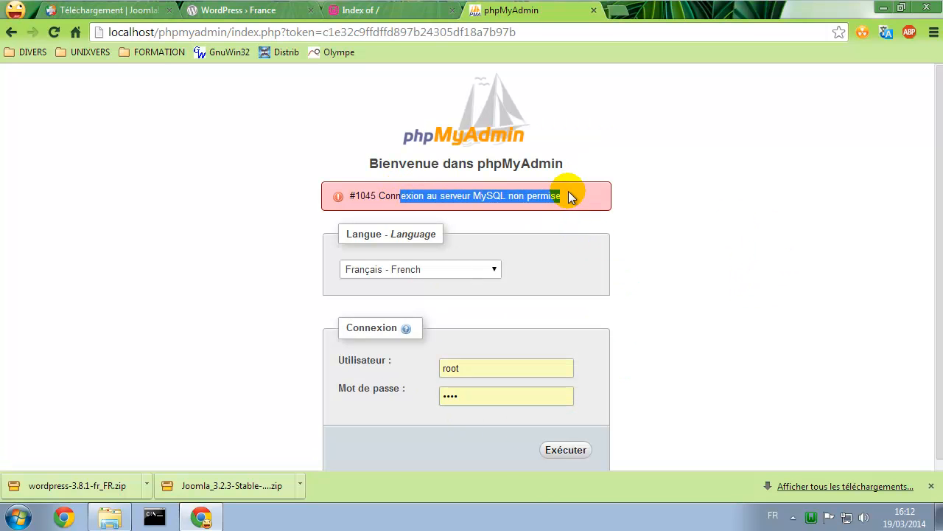
pyautogui.doubleClick(475, 403)
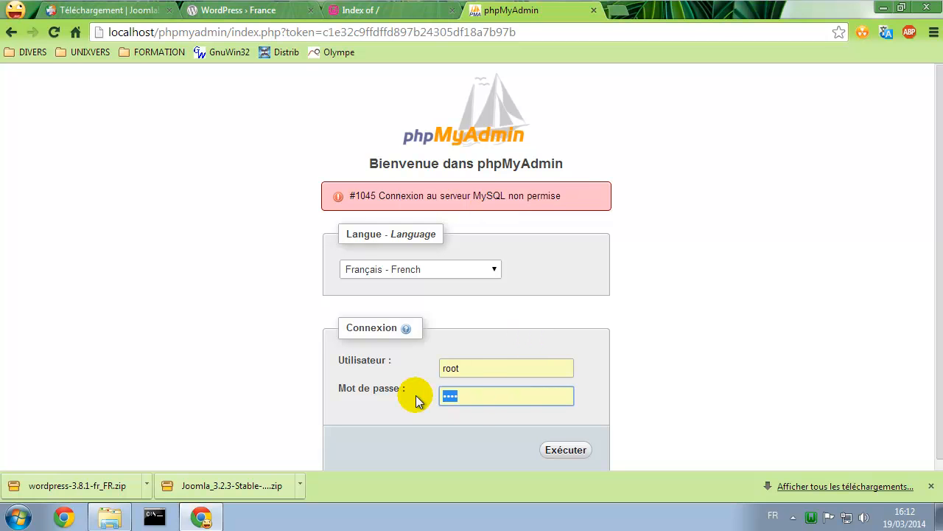
pyautogui.click(565, 447)
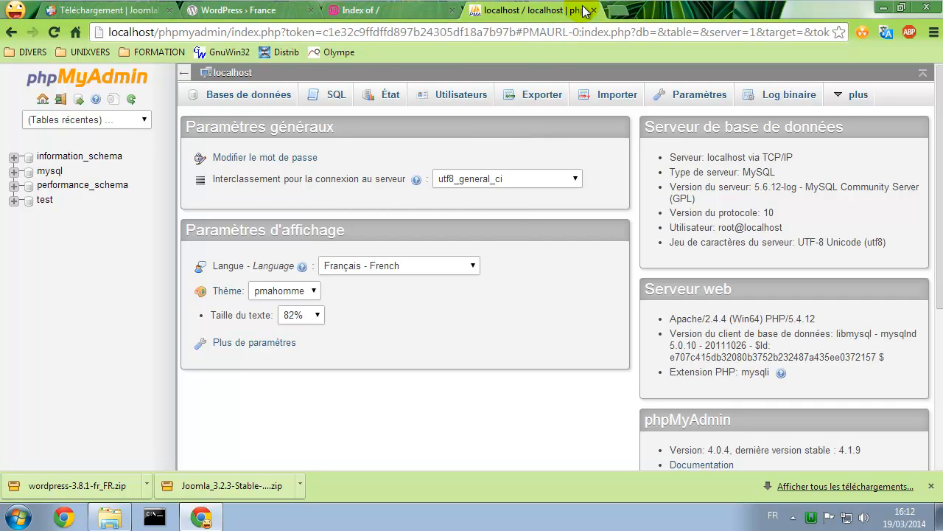
# Under Utilisateurs, start a new user named joomla restricted to the Local host
pyautogui.click(458, 96)
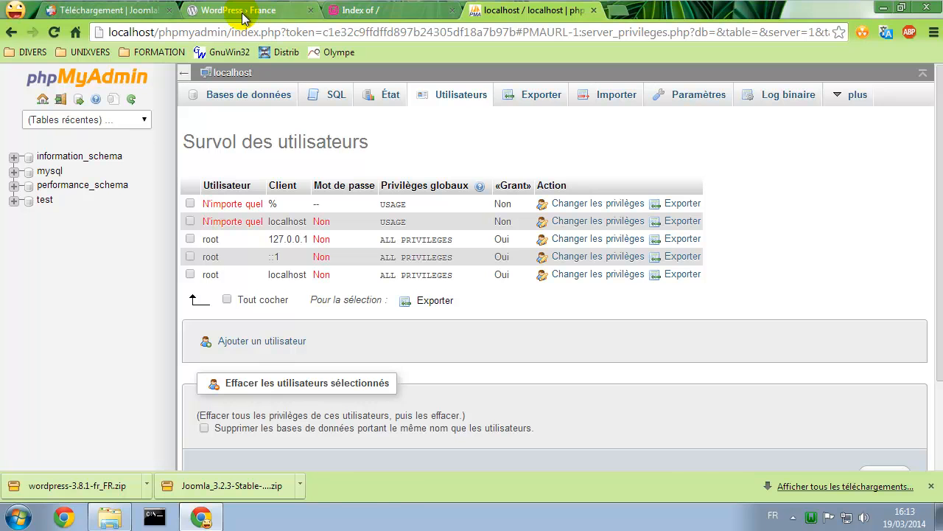
pyautogui.click(250, 342)
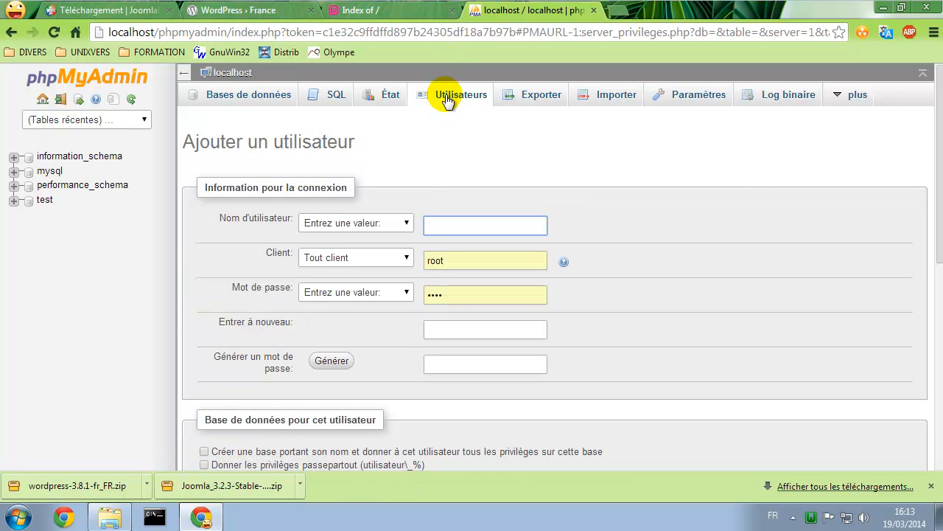
pyautogui.click(447, 219)
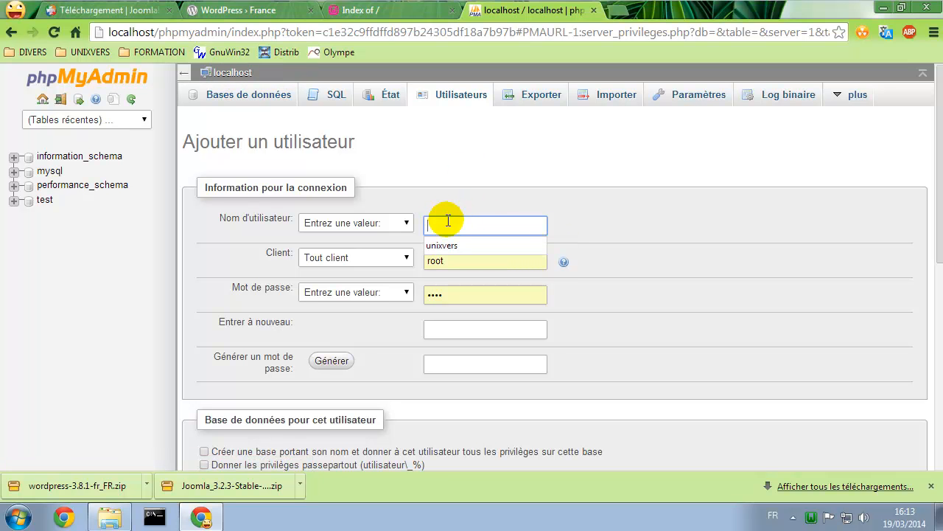
pyautogui.write('j')
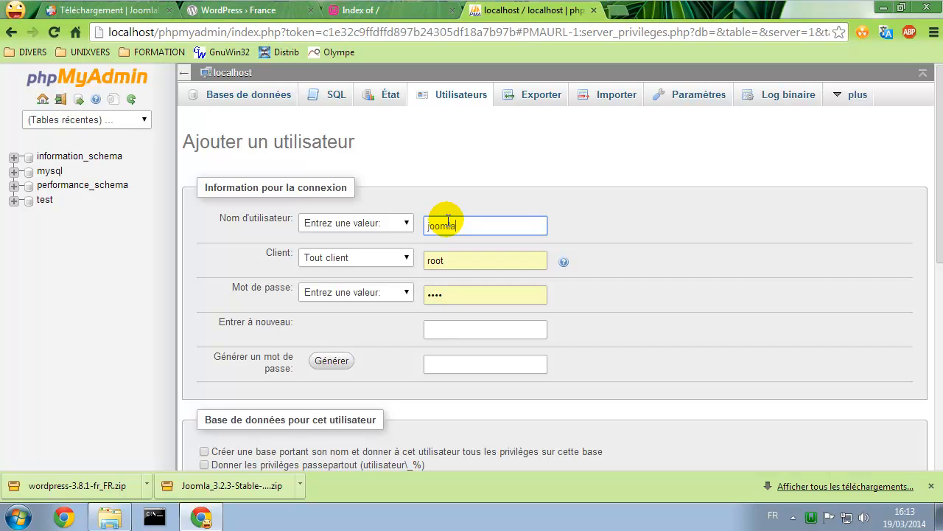
pyautogui.write('oomla')
pyautogui.click(379, 257)
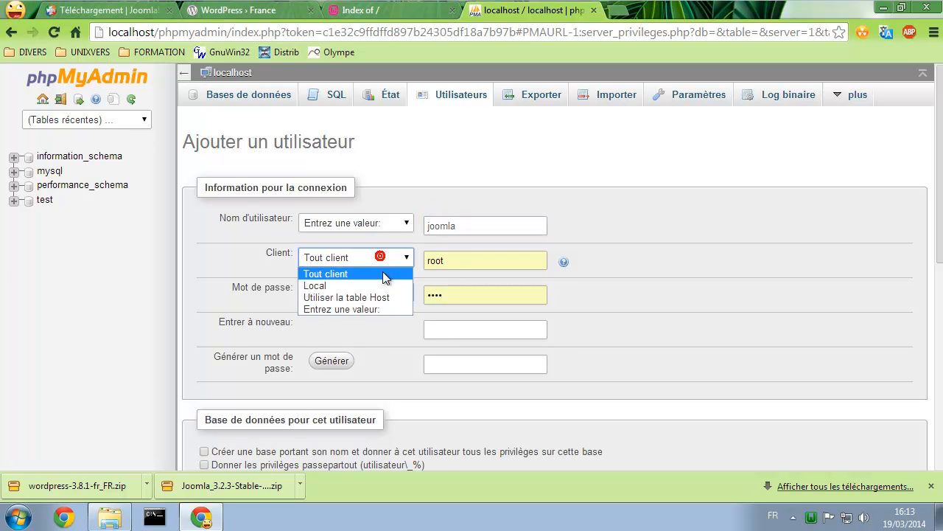
pyautogui.click(379, 287)
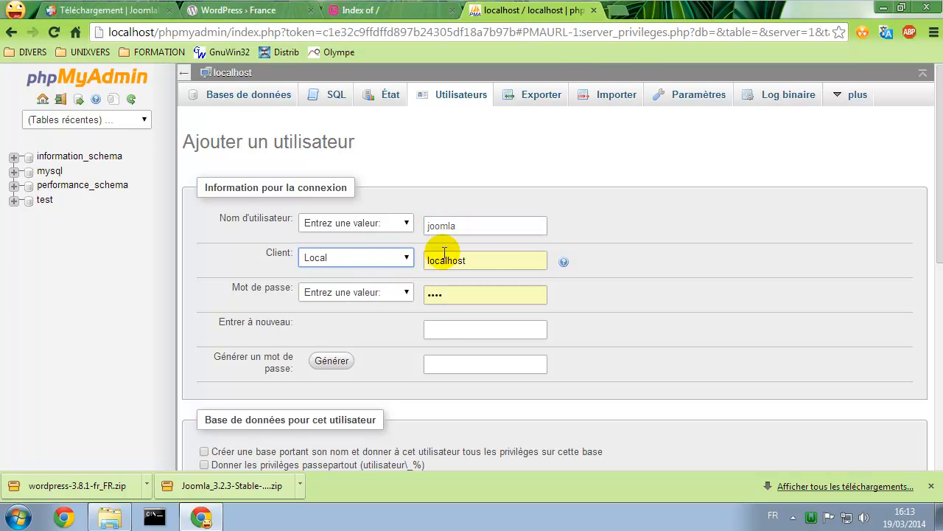
# Enter the user's password twice, tick 'Créer une base portant son nom', and create the joomla user
pyautogui.click(371, 294)
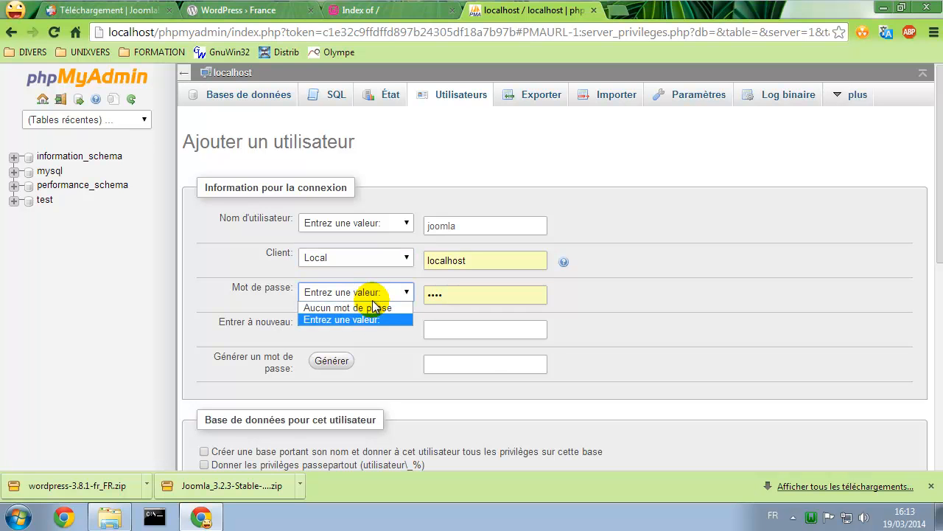
pyautogui.click(366, 319)
pyautogui.click(454, 296)
pyautogui.write('joomla')
pyautogui.press('Tab')
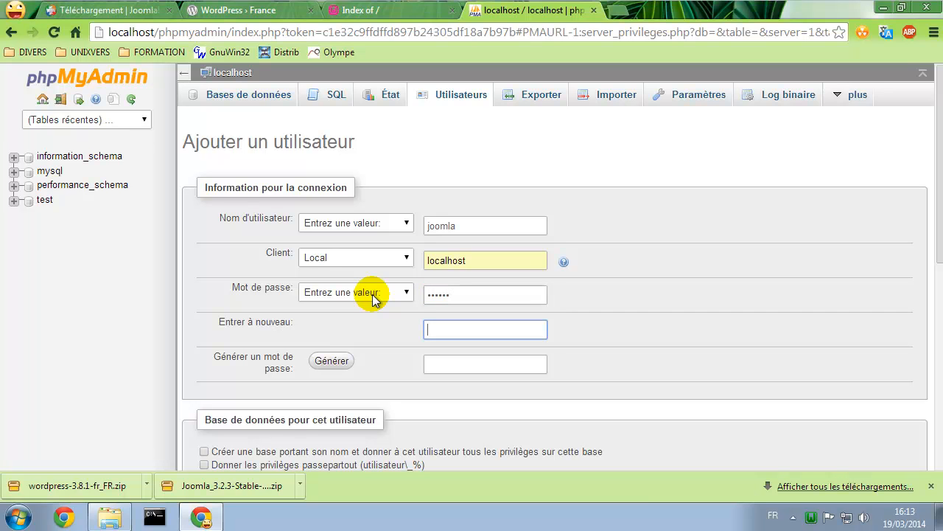
pyautogui.write('joomla')
pyautogui.scroll(-1, 372, 294)
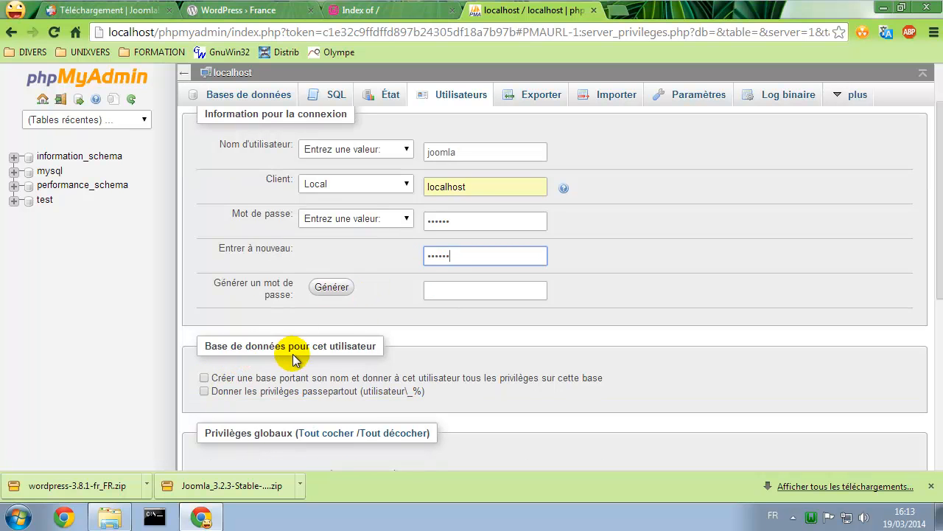
pyautogui.click(223, 378)
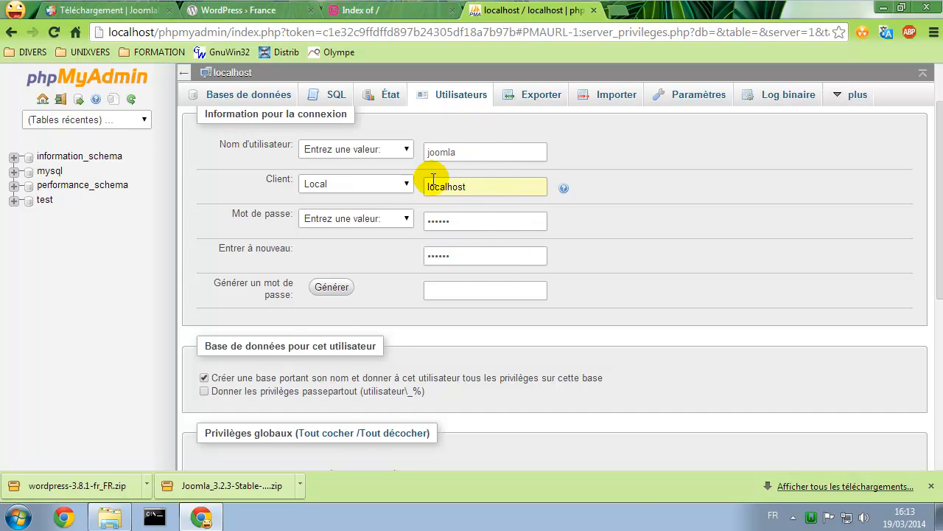
pyautogui.scroll(-5, 659, 255)
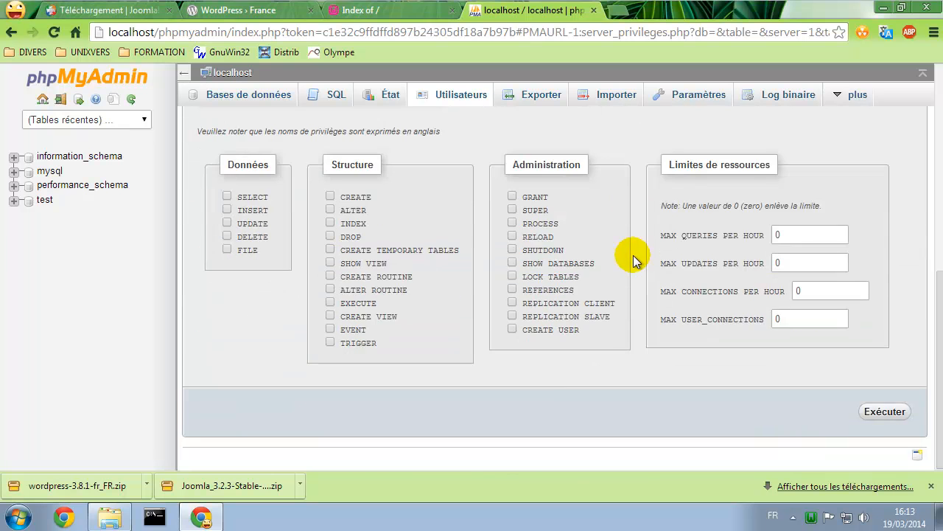
pyautogui.click(879, 414)
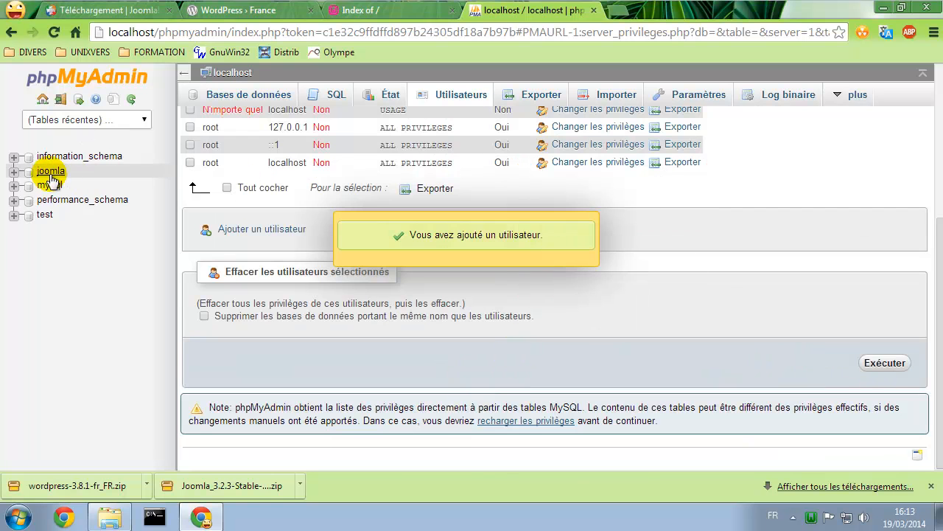
pyautogui.click(266, 229)
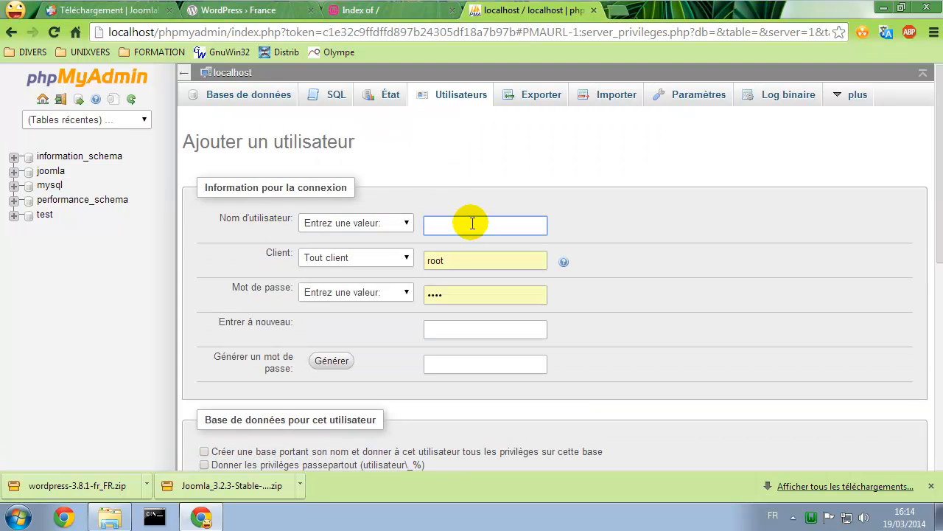
# Fill in a new user named wordpress, host Local, with its password entered twice
pyautogui.click(471, 223)
pyautogui.write('wo')
pyautogui.doubleClick(485, 224)
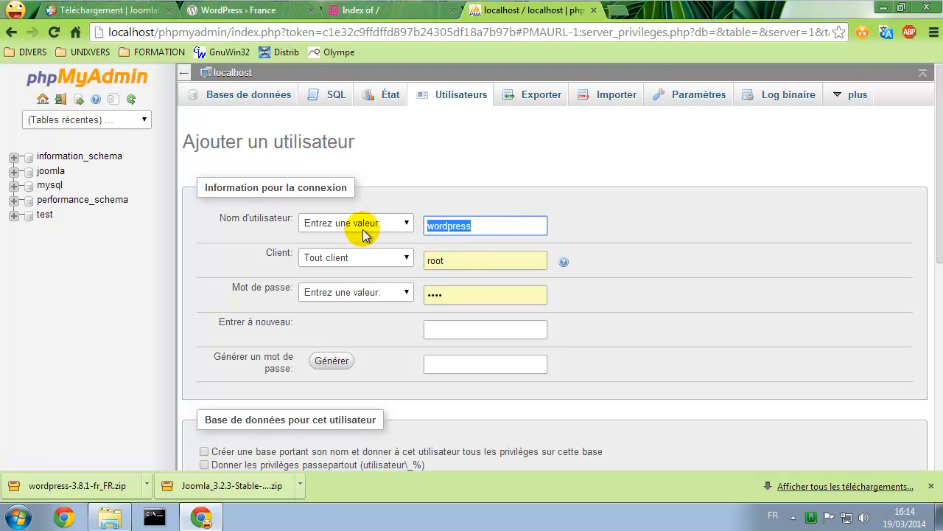
pyautogui.click(347, 257)
pyautogui.click(353, 284)
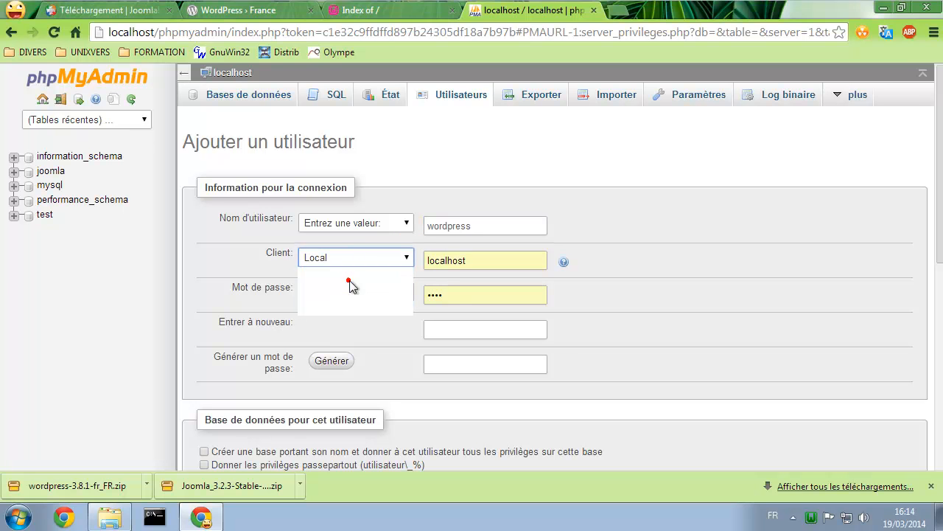
pyautogui.doubleClick(442, 295)
pyautogui.write('wordpress')
pyautogui.click(459, 328)
pyautogui.write('wordpress')
# Tick the same-named database option, create the wordpress user, and minimize Chrome
pyautogui.click(306, 455)
pyautogui.scroll(-10, 557, 410)
pyautogui.click(881, 411)
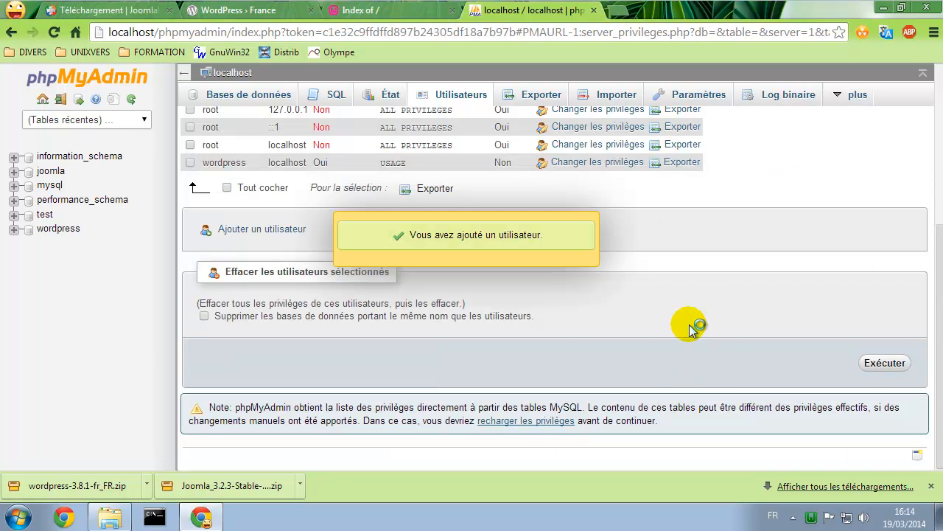
pyautogui.click(881, 7)
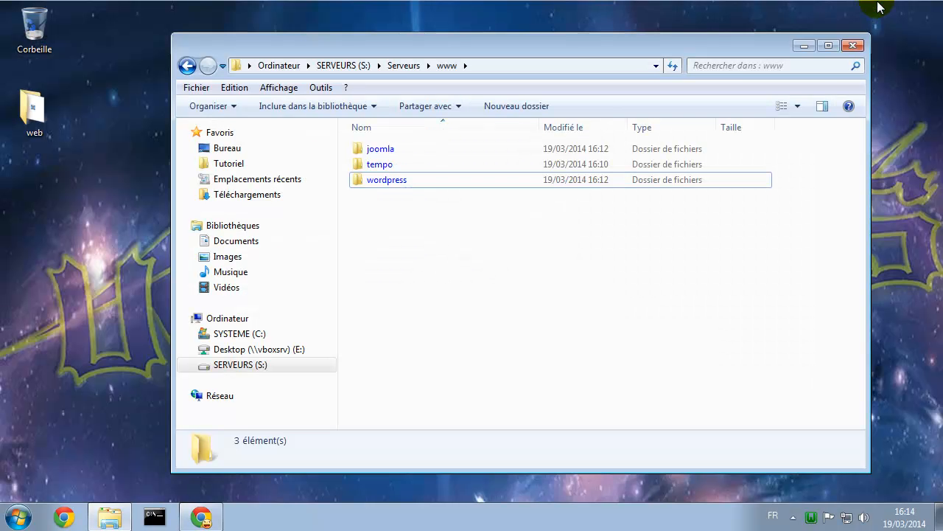
# In Téléchargements, extract both zips with PeaZip, each into its own new folder
pyautogui.click(246, 195)
pyautogui.moveTo(549, 270); pyautogui.dragTo(393, 149)
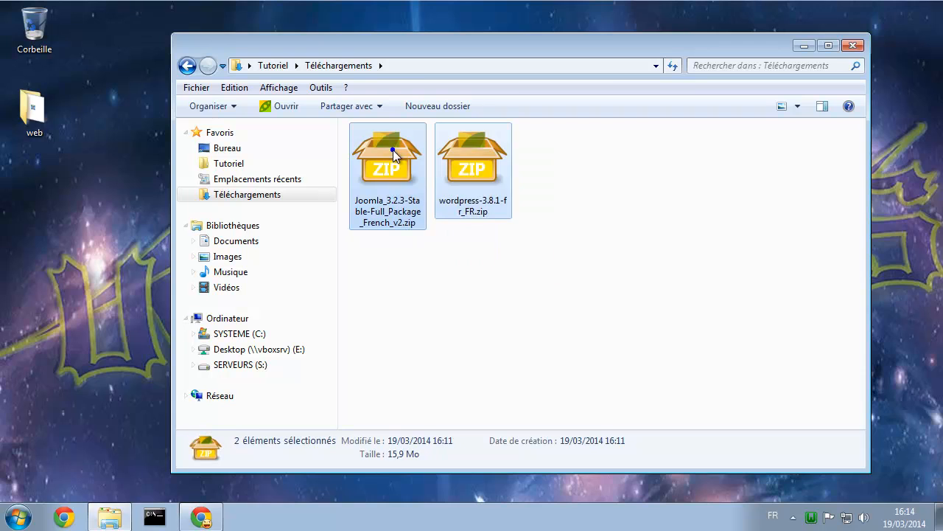
pyautogui.rightClick(393, 149)
pyautogui.moveTo(497, 176)
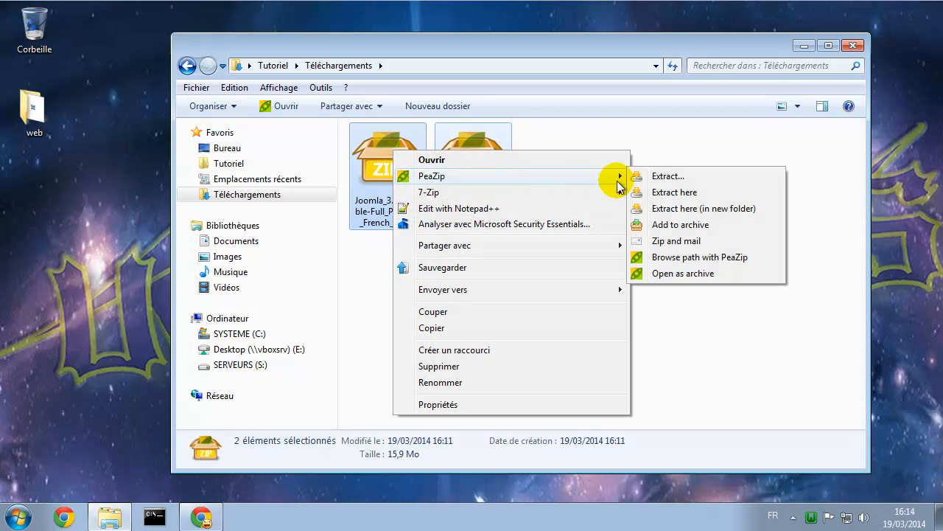
pyautogui.click(704, 209)
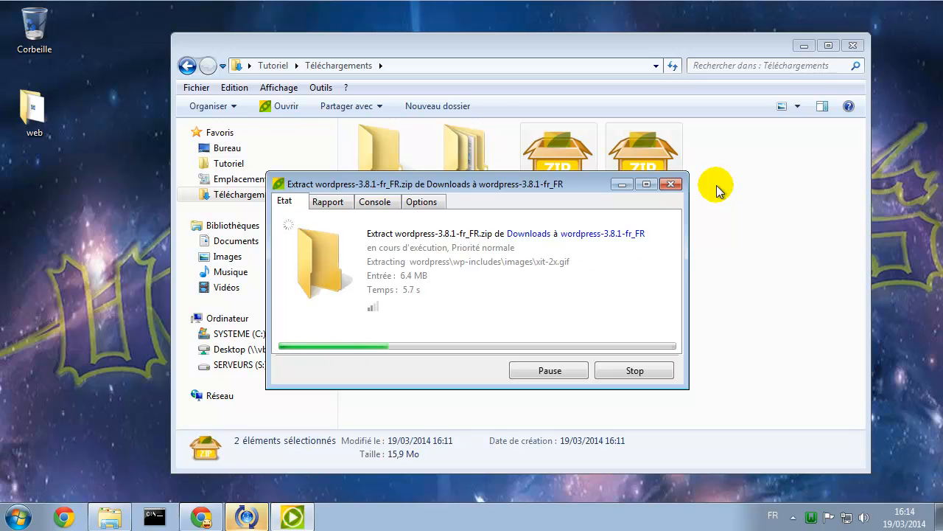
# Dismiss the Apple Software Update prompt with Quitter and move the extraction progress window aside
pyautogui.click(247, 516)
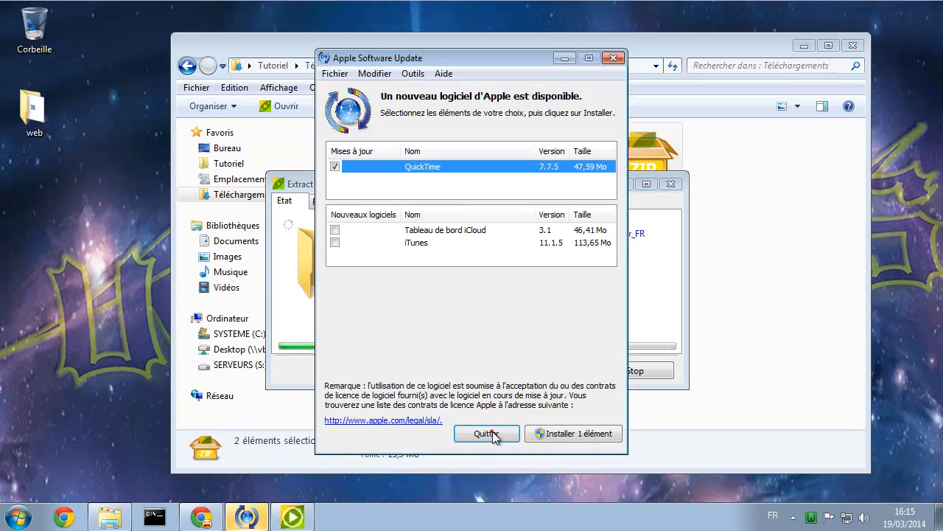
pyautogui.click(614, 58)
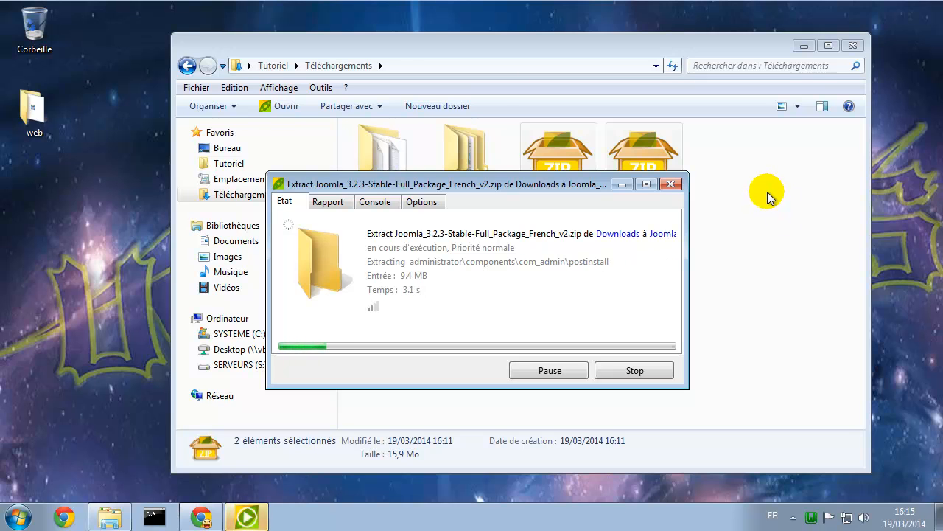
pyautogui.moveTo(474, 186); pyautogui.dragTo(623, 219)
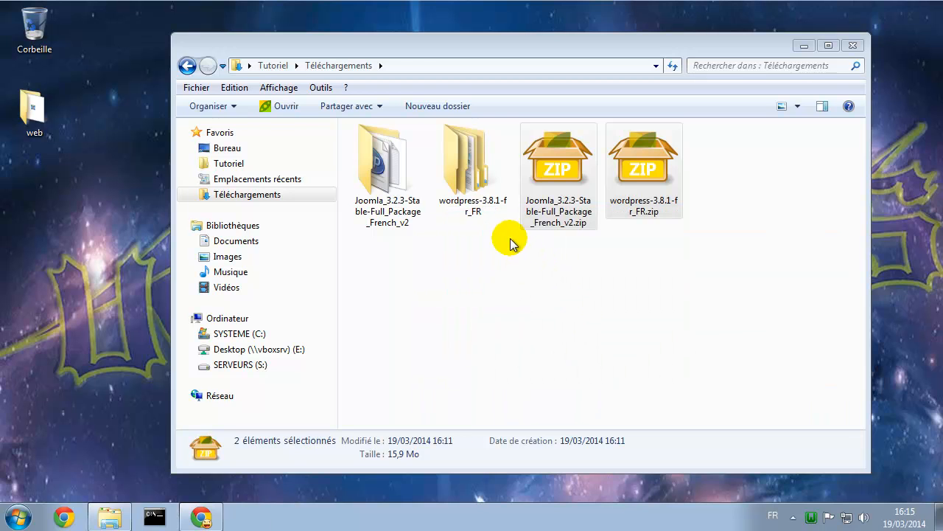
# Copy all 24 extracted Joomla items into the server's www/joomla folder
pyautogui.doubleClick(382, 182)
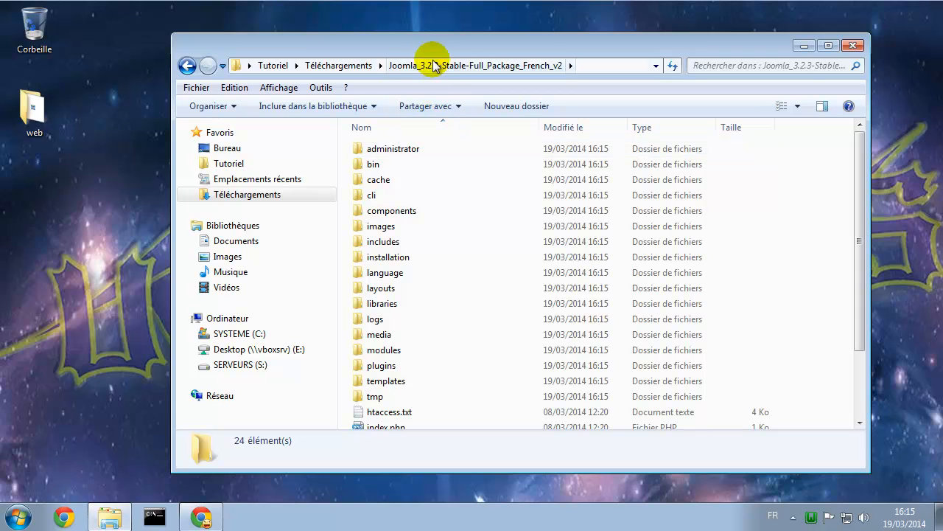
pyautogui.click(442, 210)
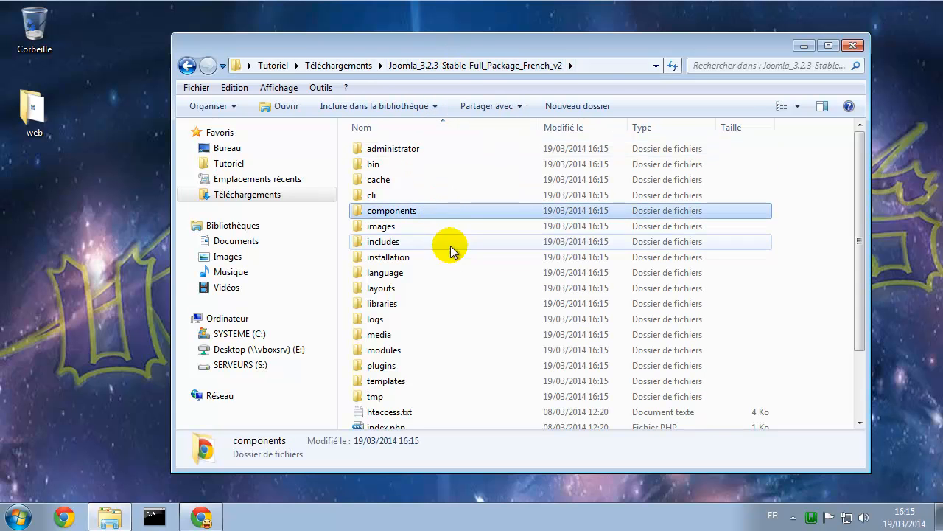
pyautogui.hotkey('ctrl', 'a')
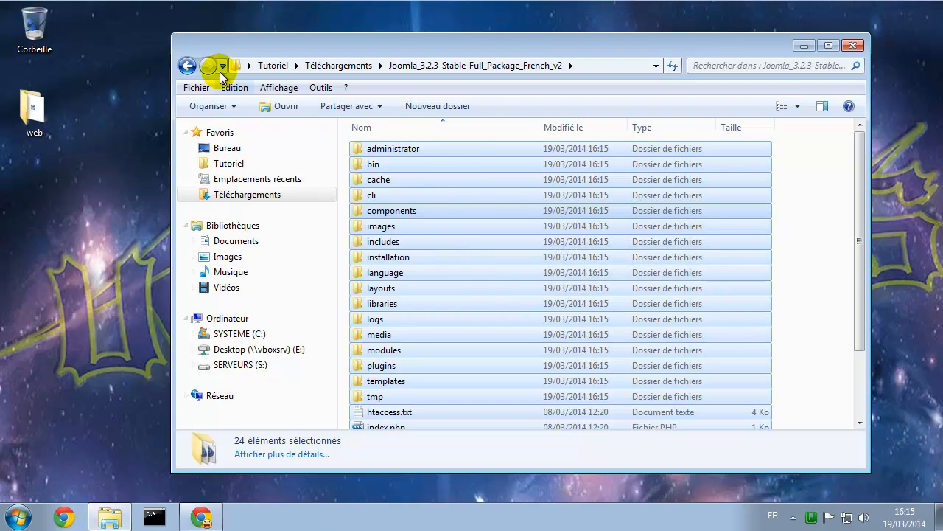
pyautogui.click(189, 66)
pyautogui.click(189, 66)
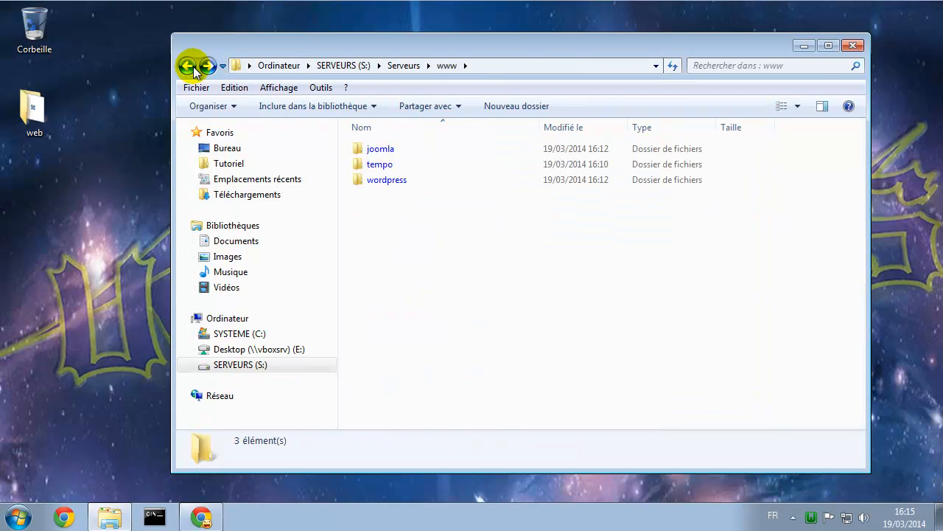
pyautogui.doubleClick(382, 149)
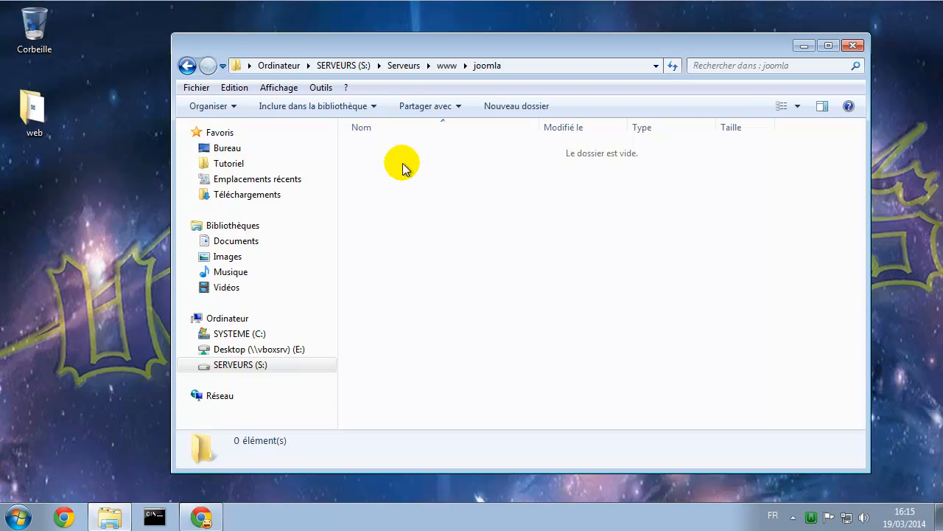
pyautogui.hotkey('ctrl', 'v')
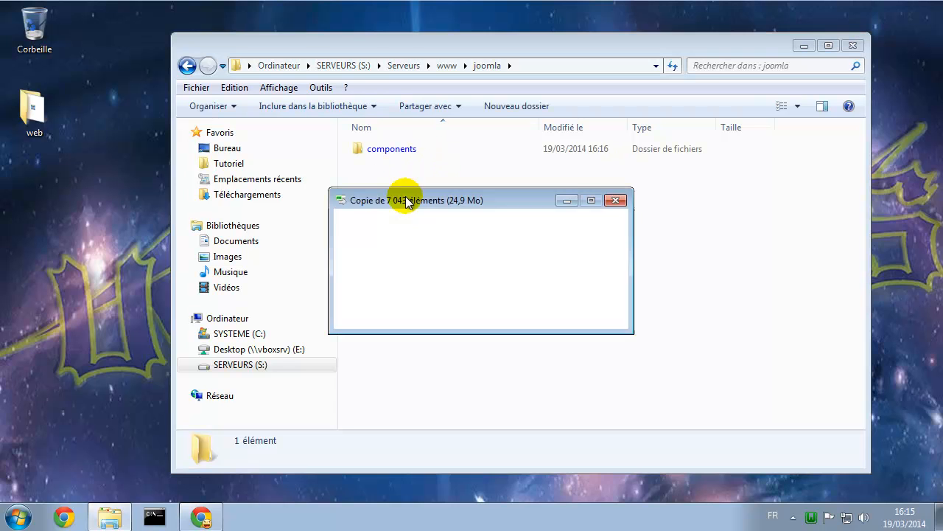
# Select every file inside wordpress-3.8.1-fr_FR\wordpress in Downloads
pyautogui.click(255, 196)
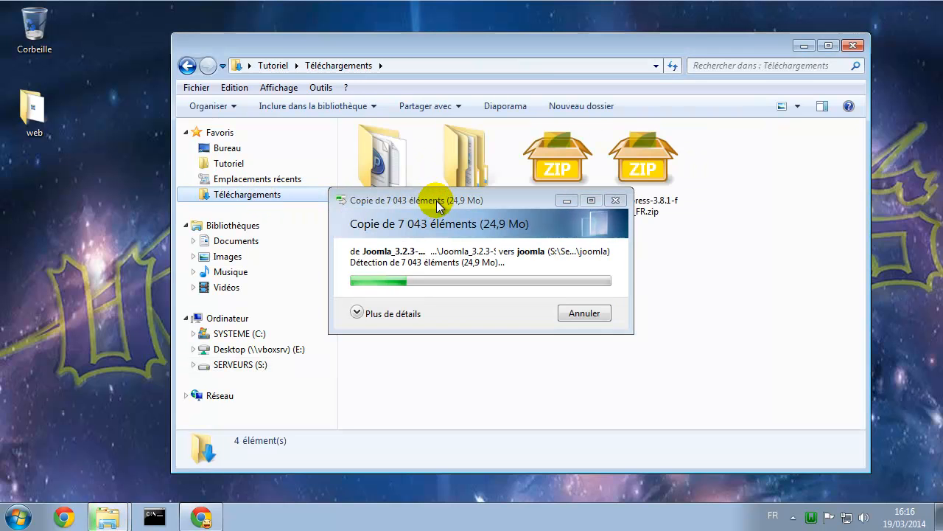
pyautogui.moveTo(446, 202); pyautogui.dragTo(546, 291)
pyautogui.doubleClick(466, 170)
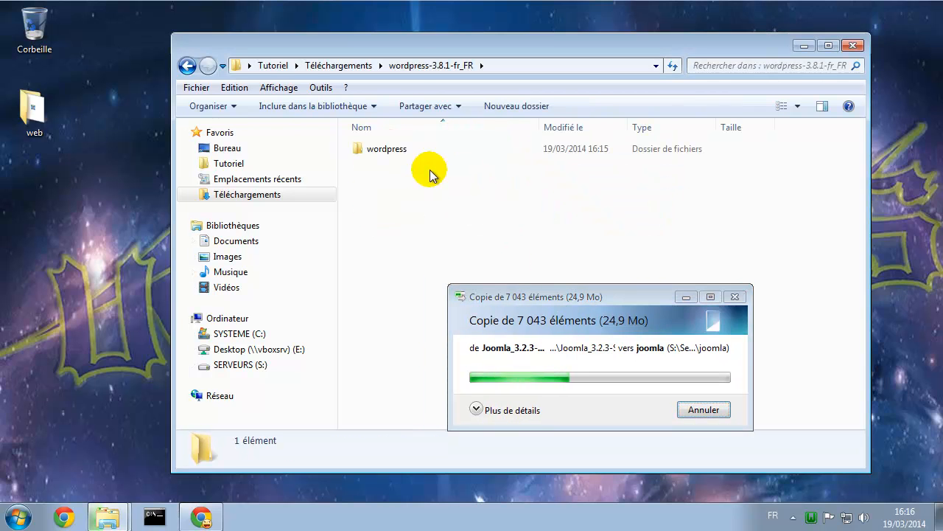
pyautogui.doubleClick(376, 151)
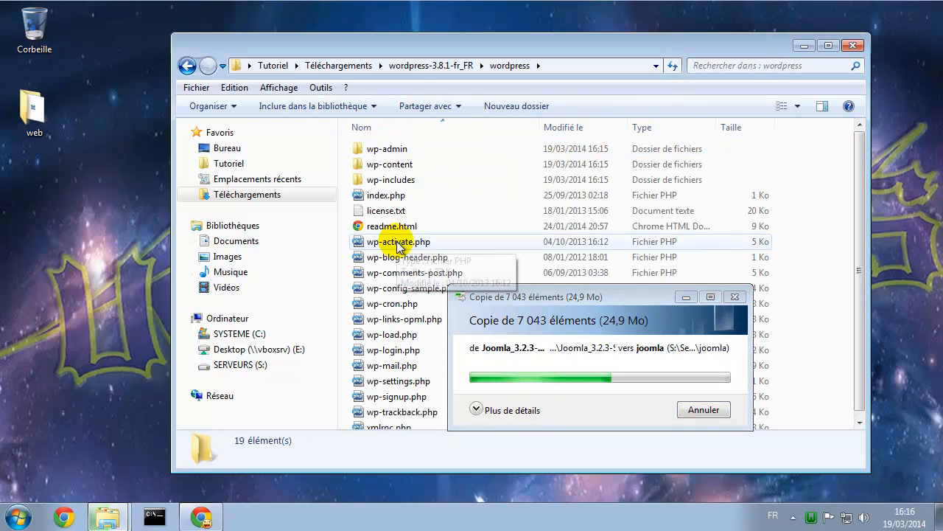
pyautogui.click(398, 242)
pyautogui.hotkey('ctrl', 'a')
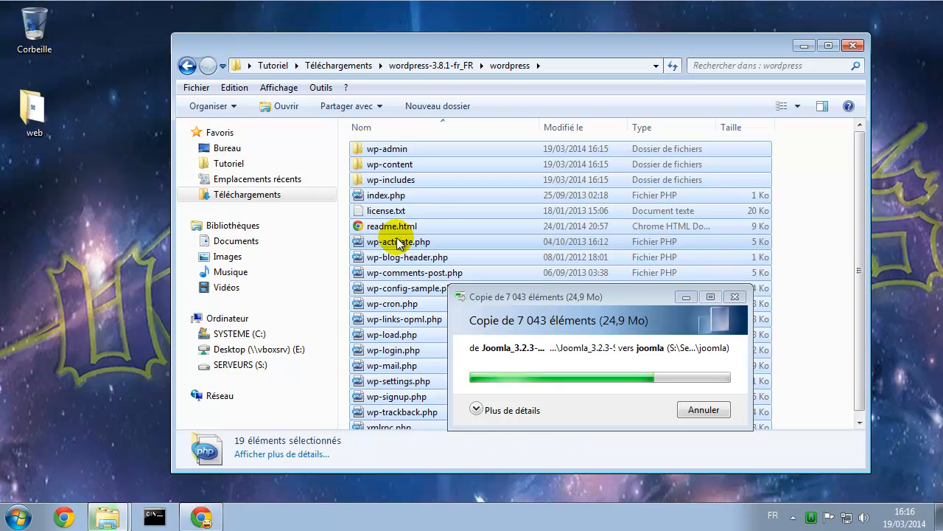
# Paste the WordPress files into S:\Serveurs\www\wordpress
pyautogui.click(186, 66)
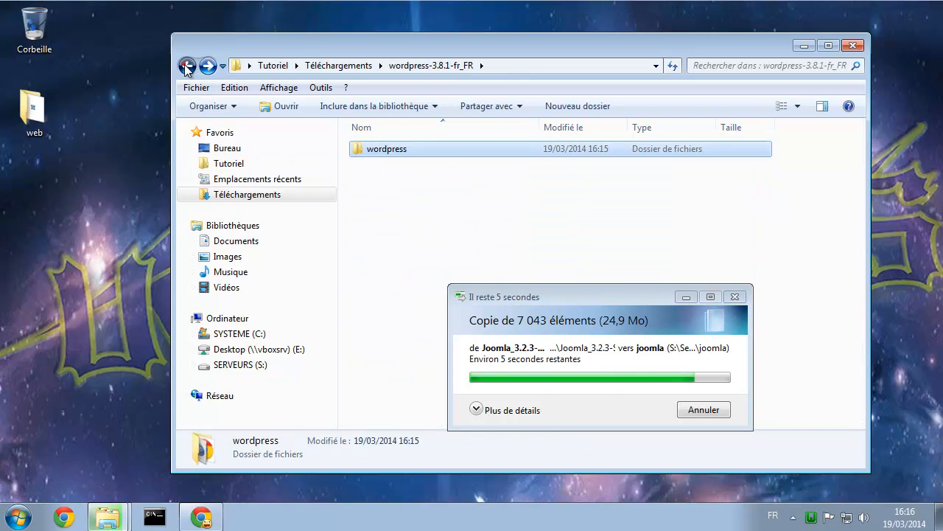
pyautogui.click(187, 65)
pyautogui.click(186, 66)
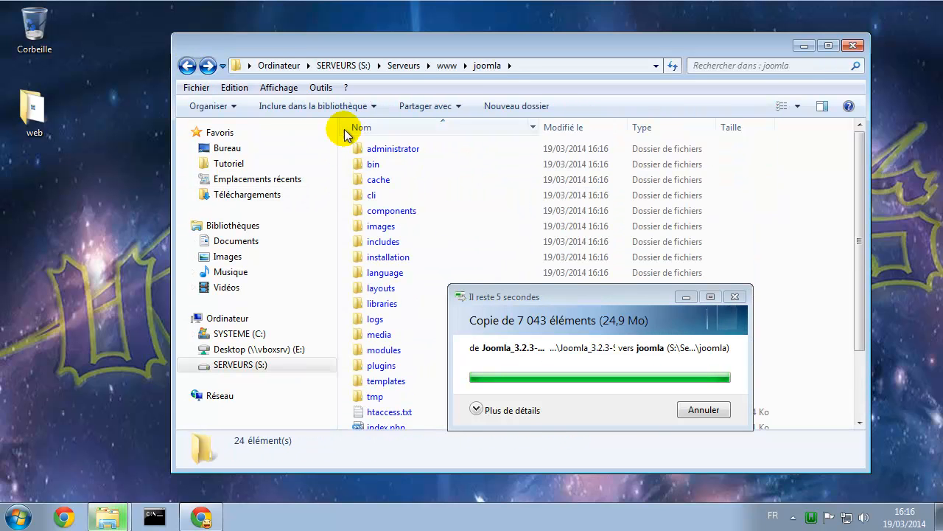
pyautogui.click(446, 65)
pyautogui.doubleClick(398, 184)
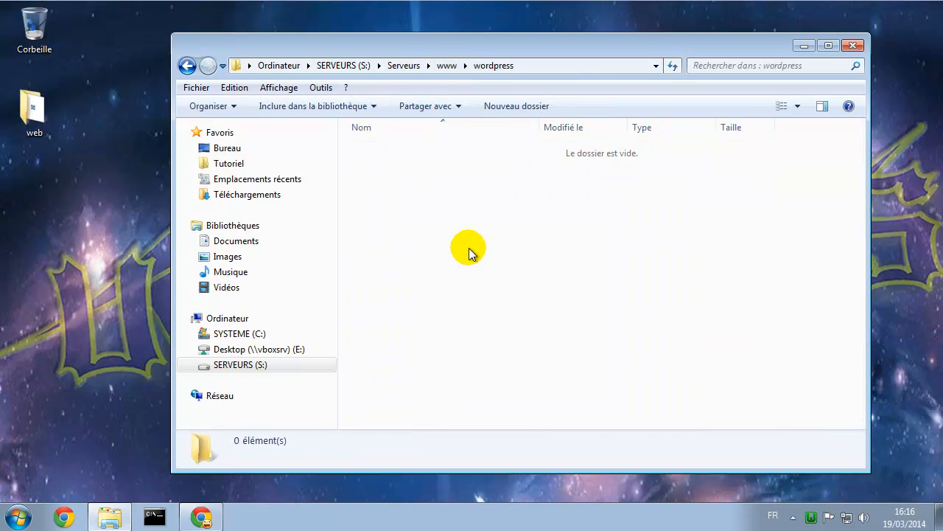
pyautogui.hotkey('ctrl', 'v')
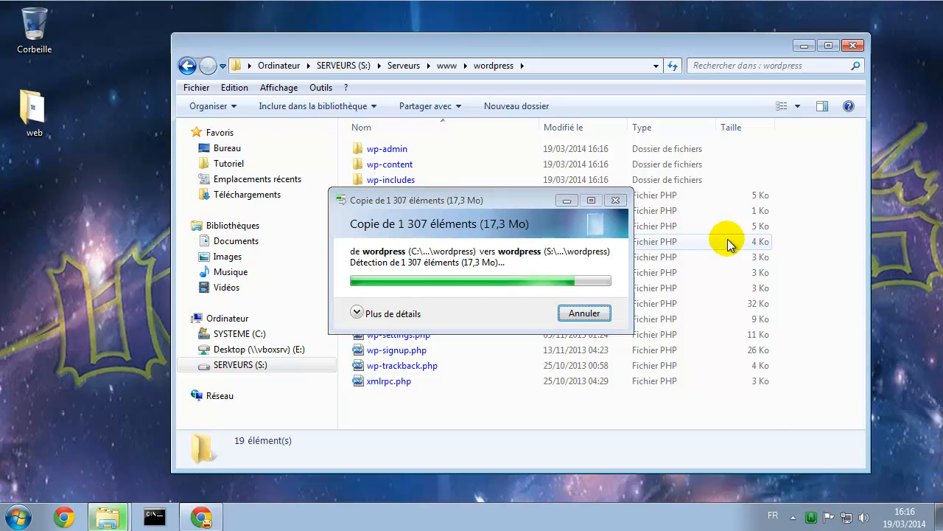
pyautogui.click(831, 207)
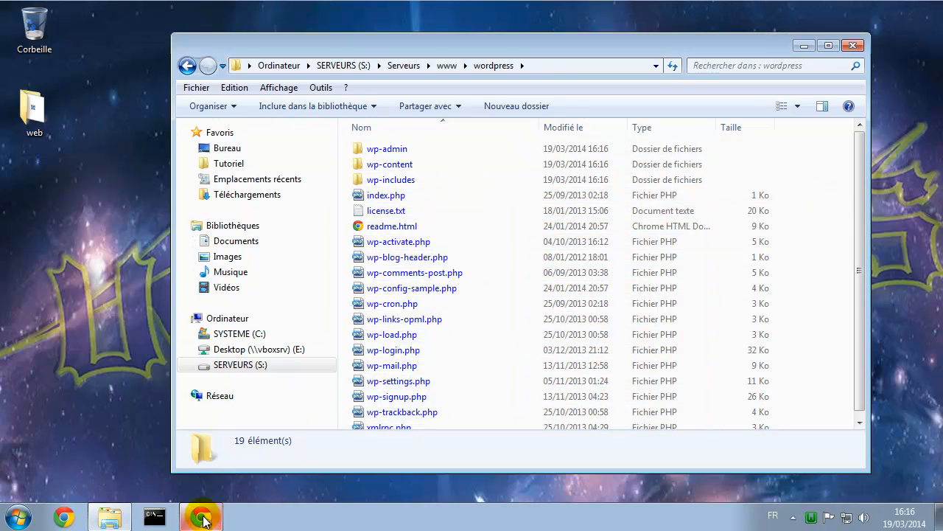
pyautogui.hotkey('alt', 'Tab')
# Reload the localhost Index of / tab, close the downloads bar, and open joomla/ to launch its installer
pyautogui.click(371, 11)
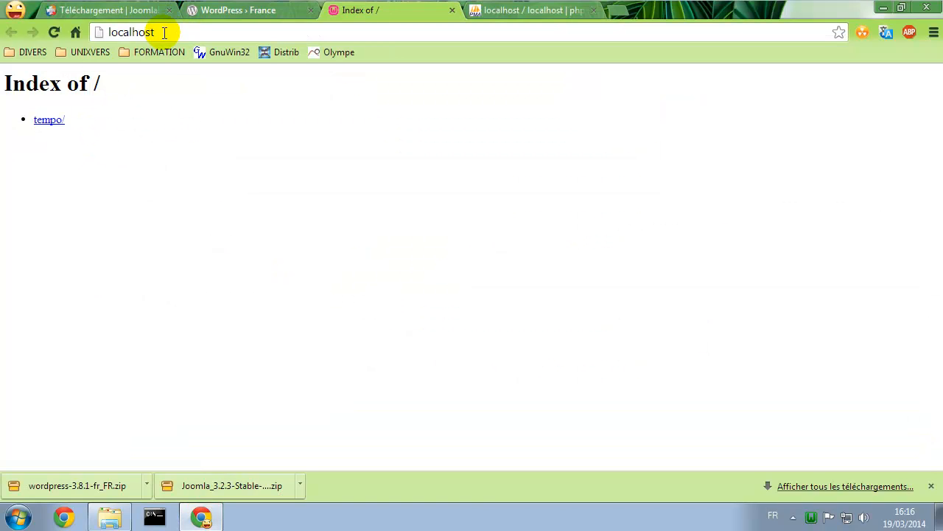
pyautogui.click(53, 31)
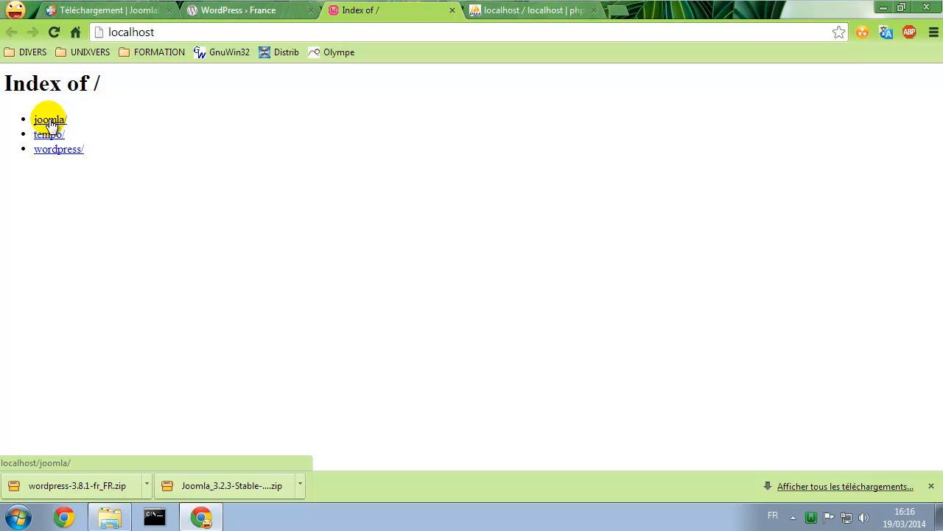
pyautogui.click(931, 486)
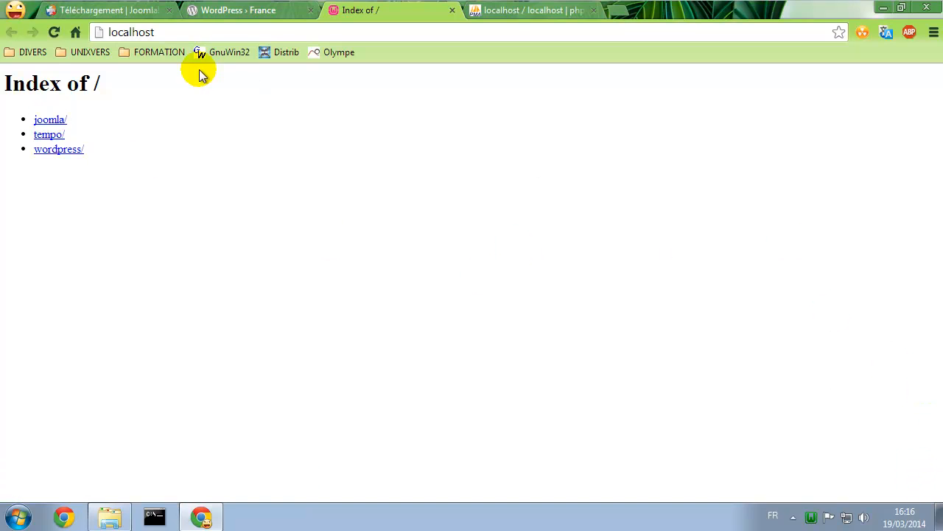
pyautogui.click(56, 119)
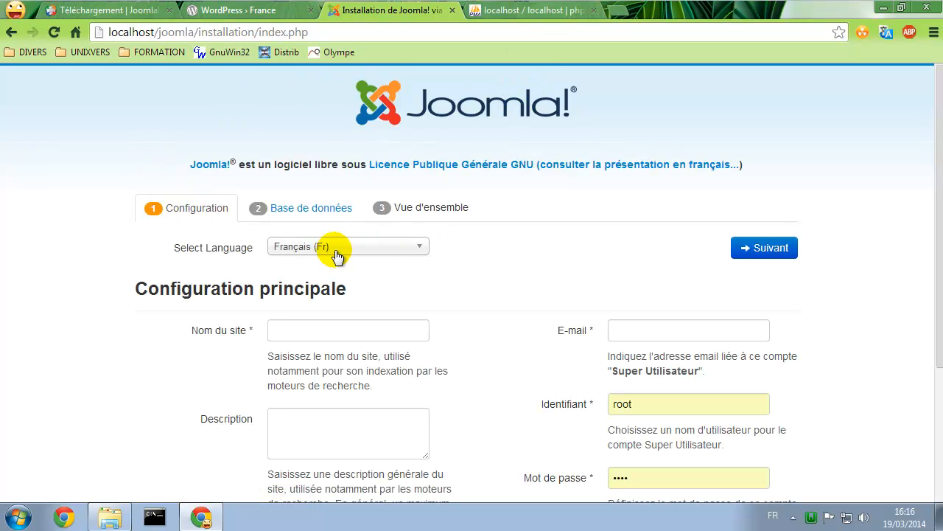
# Enter the site name Joomla and fill the administrator e-mail from the saved suggestion
pyautogui.scroll(-1, 177, 316)
pyautogui.click(295, 257)
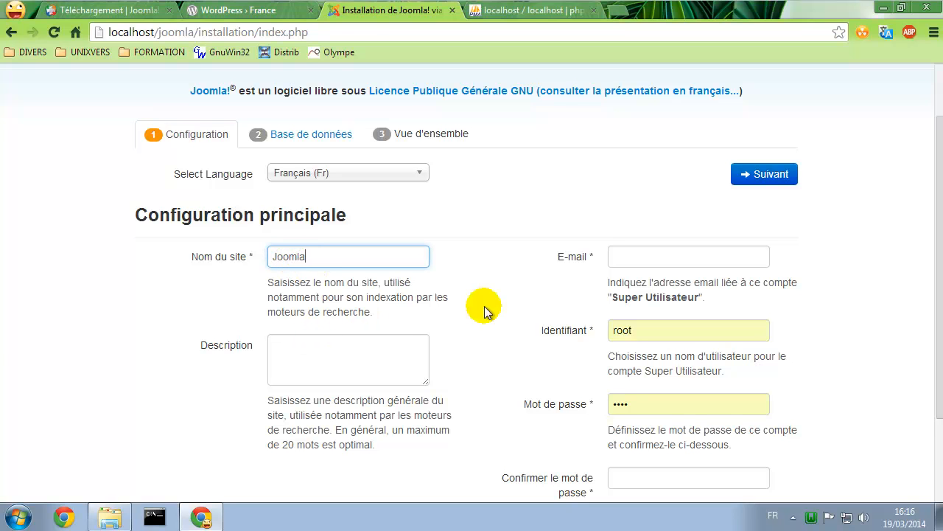
pyautogui.click(726, 258)
pyautogui.click(690, 279)
pyautogui.scroll(-2, 583, 254)
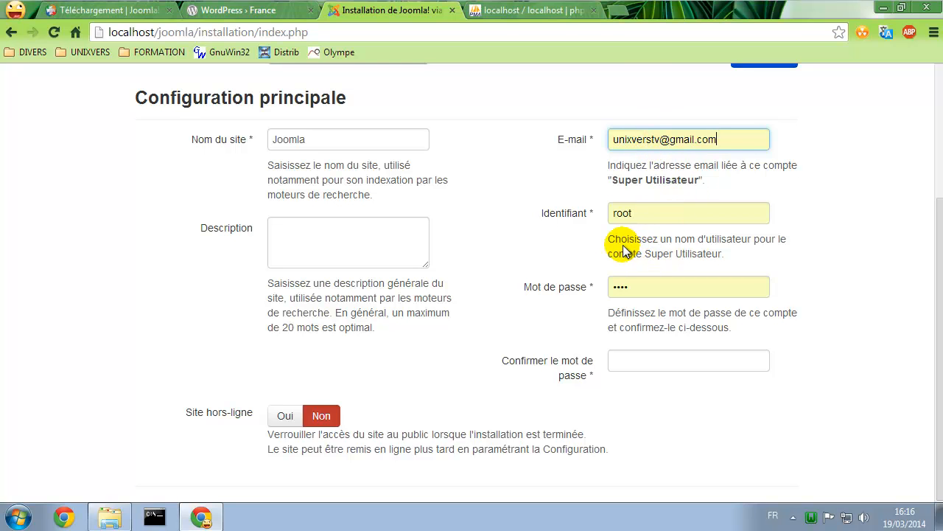
pyautogui.moveTo(624, 243); pyautogui.dragTo(749, 256)
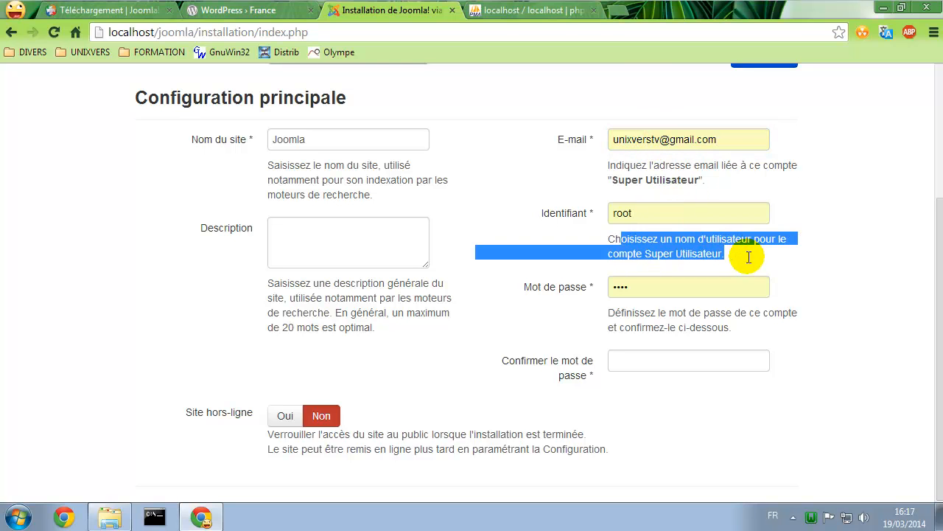
pyautogui.click(737, 250)
# Replace the administrator username, enter and confirm the password, and continue to the database step
pyautogui.click(667, 214)
pyautogui.doubleClick(665, 214)
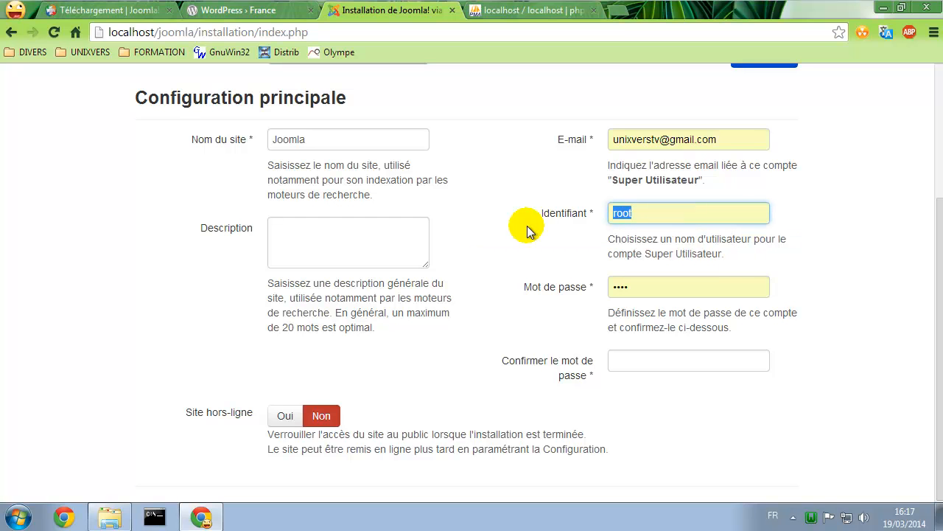
pyautogui.write('admin')
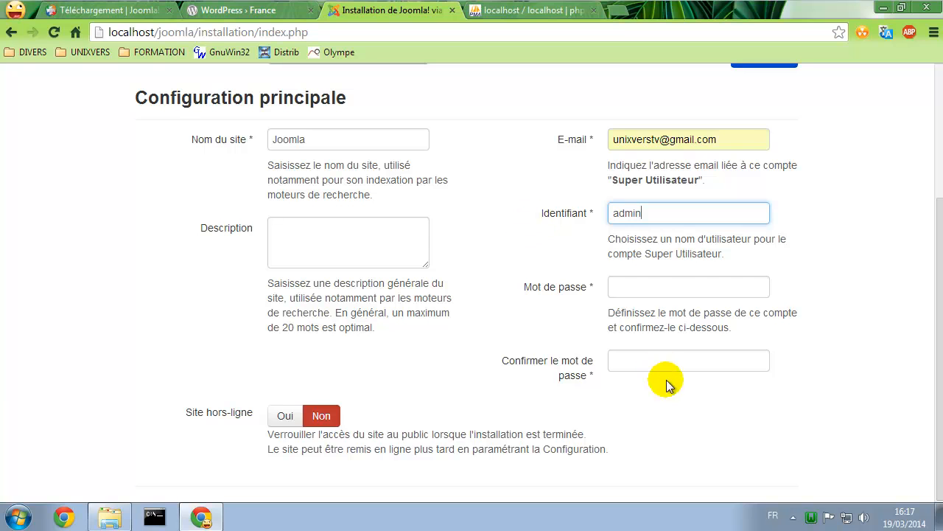
pyautogui.click(656, 286)
pyautogui.write('••')
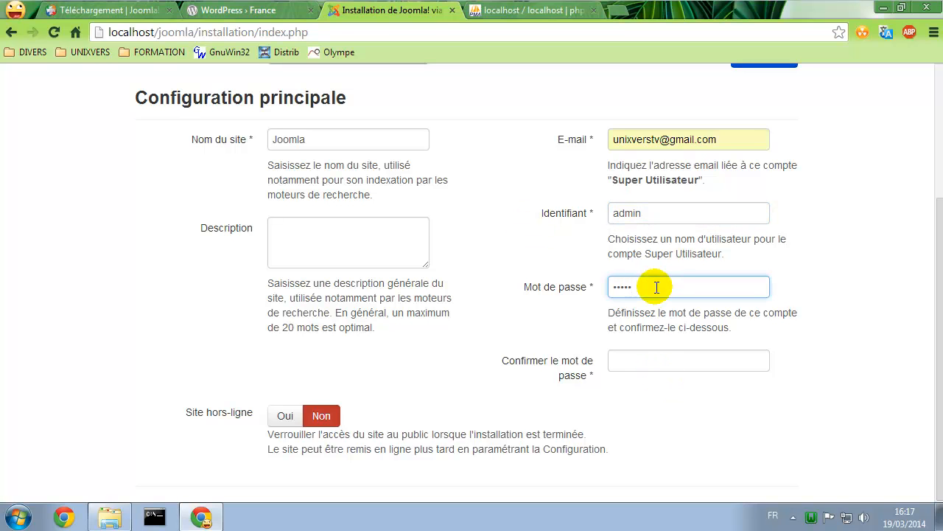
pyautogui.click(645, 359)
pyautogui.write('••')
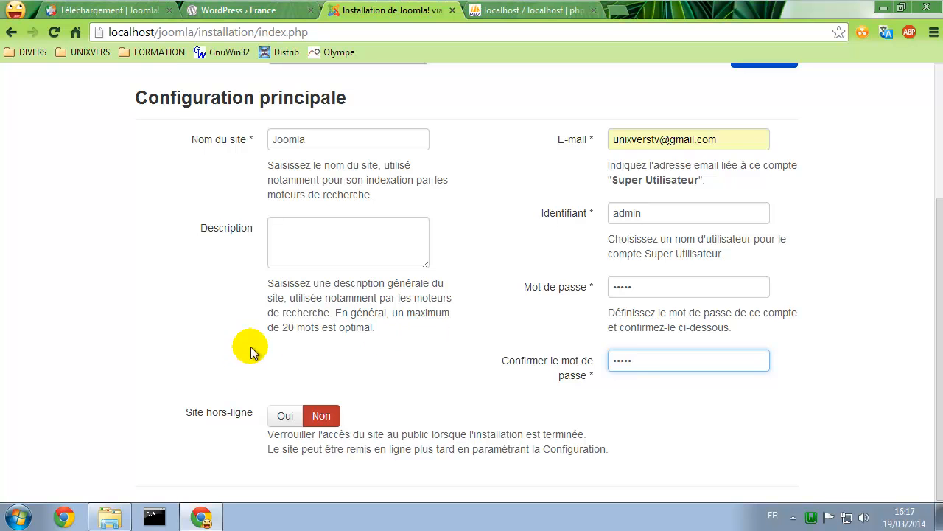
pyautogui.click(432, 391)
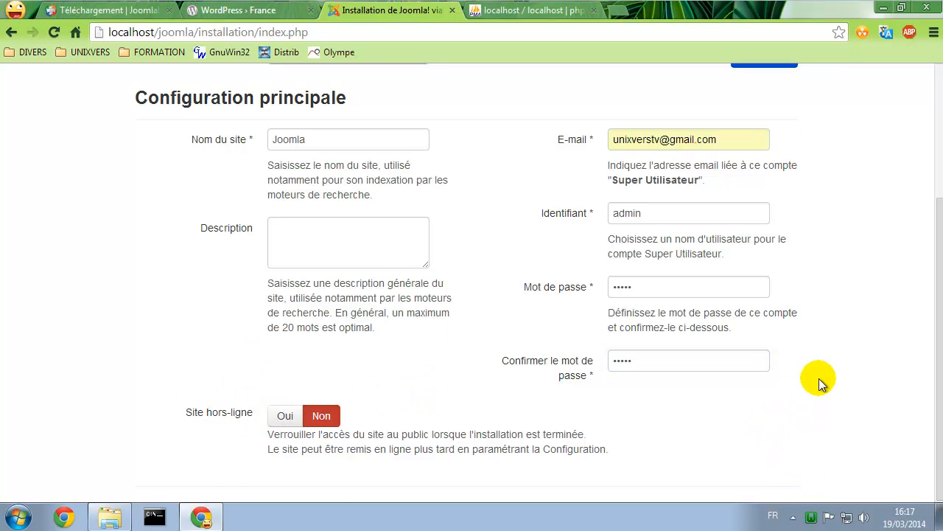
pyautogui.scroll(3, 815, 372)
pyautogui.click(763, 250)
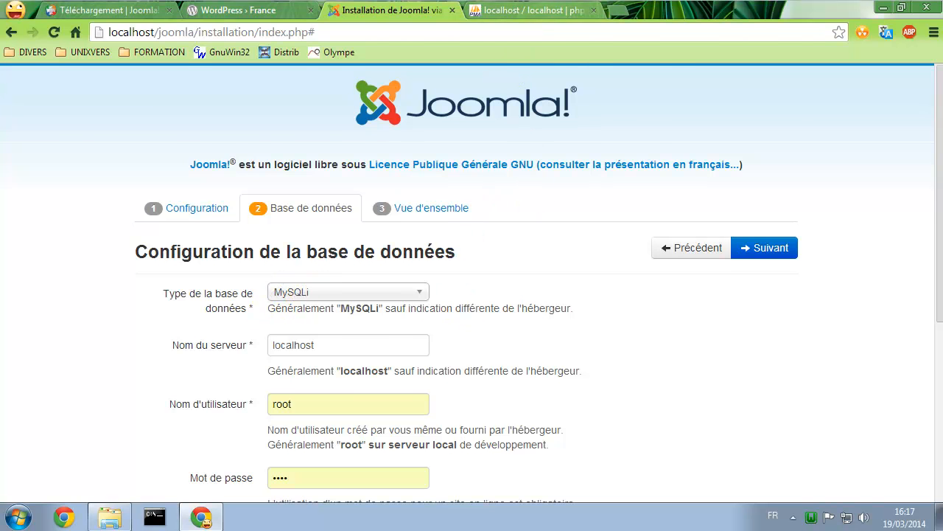
# Check the PHP mysqli extension on the phpMyAdmin server home page
pyautogui.click(539, 9)
pyautogui.click(231, 72)
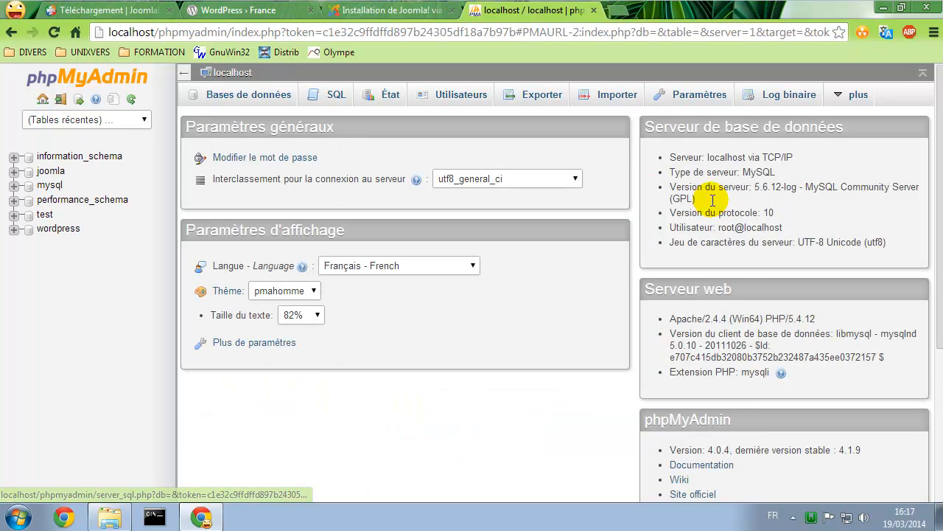
pyautogui.moveTo(728, 373); pyautogui.dragTo(772, 371)
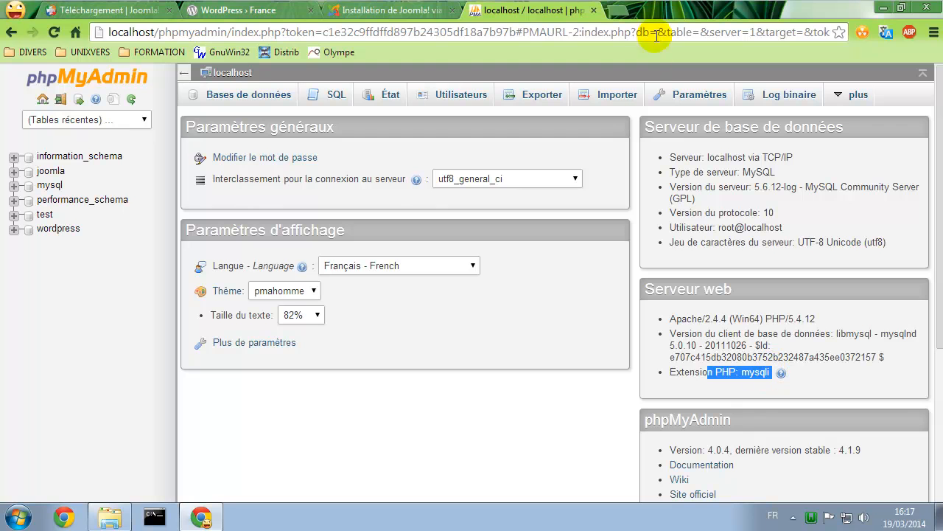
pyautogui.click(387, 8)
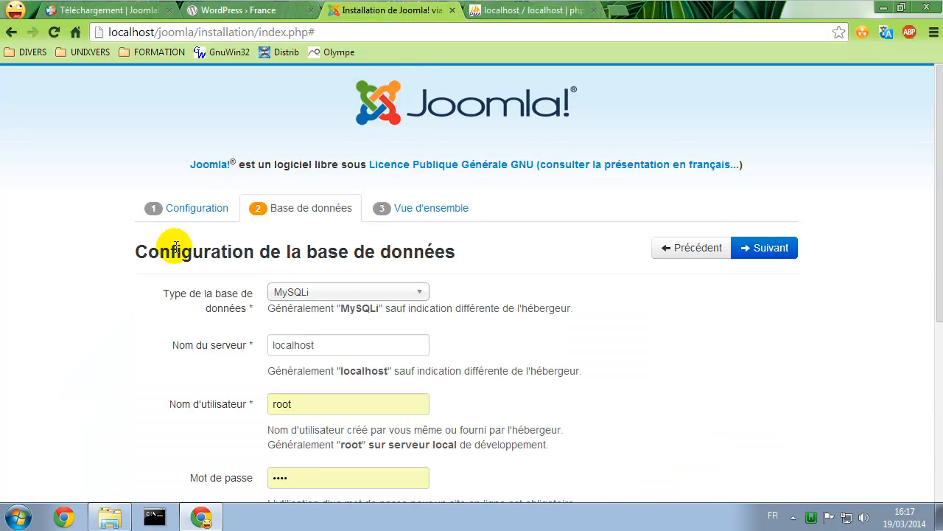
# Enter database user joomla, its password, database name joomla, prefix joomla_, and choose Supprimer
pyautogui.scroll(-2, 217, 244)
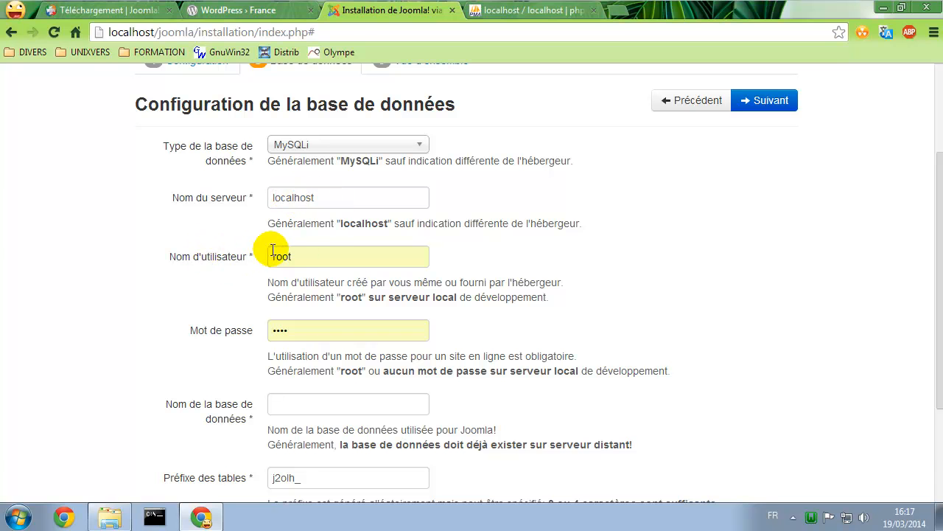
pyautogui.doubleClick(313, 252)
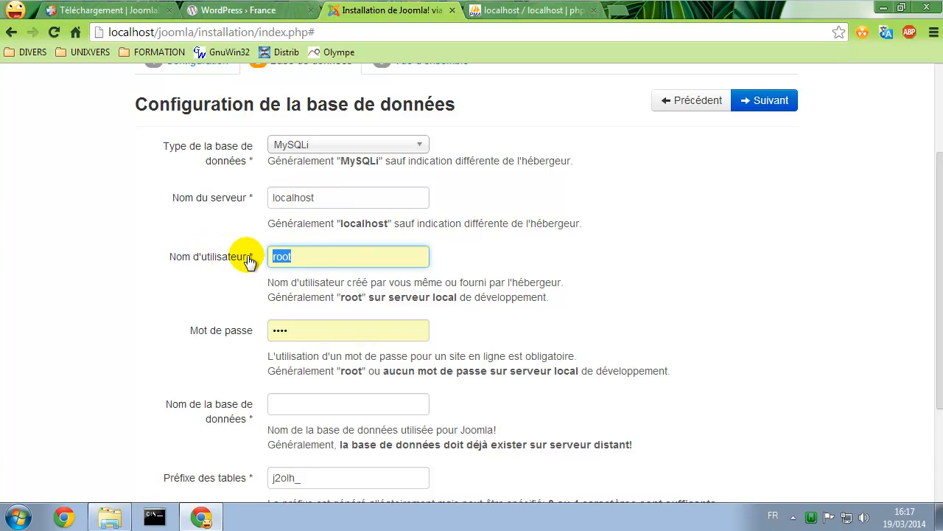
pyautogui.write('joomla')
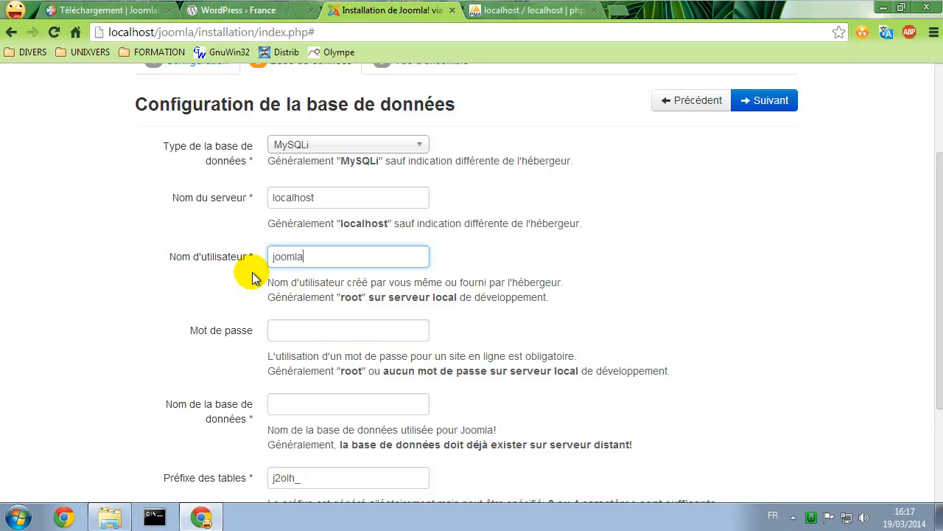
pyautogui.click(309, 333)
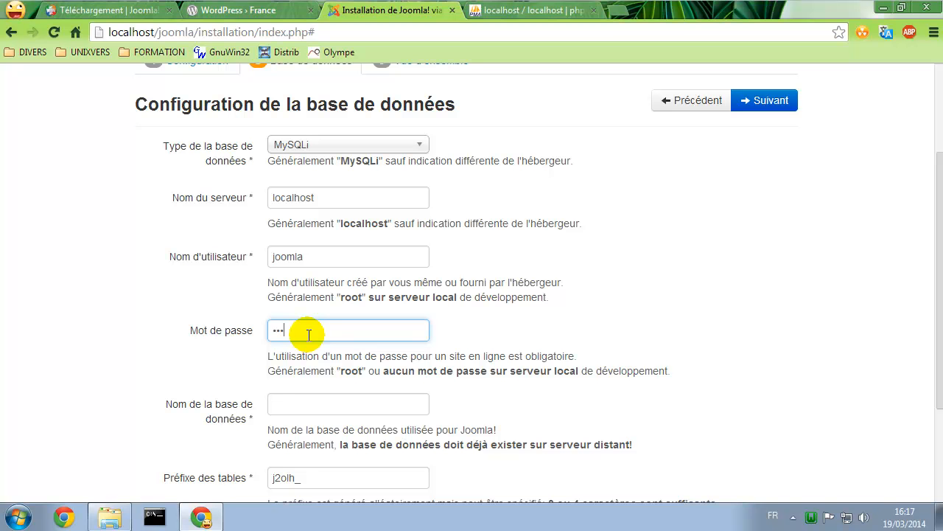
pyautogui.scroll(-2, 311, 334)
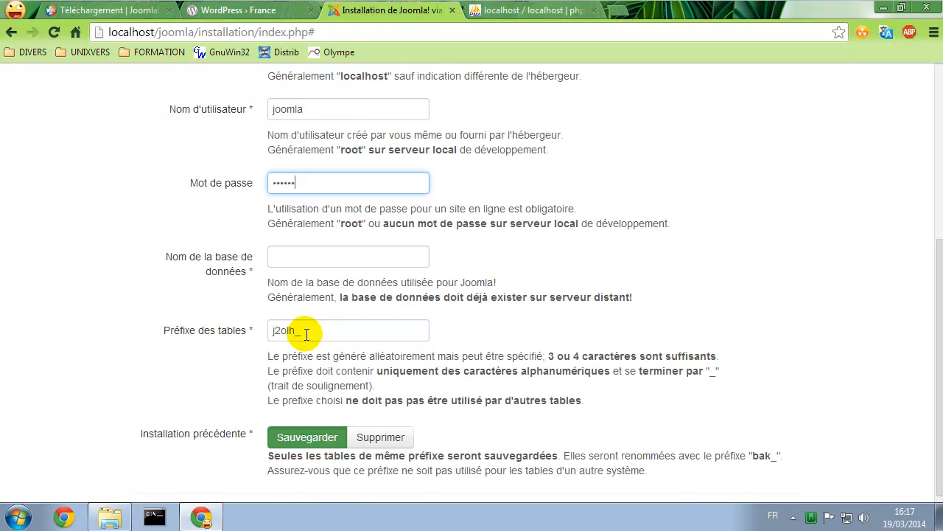
pyautogui.click(288, 257)
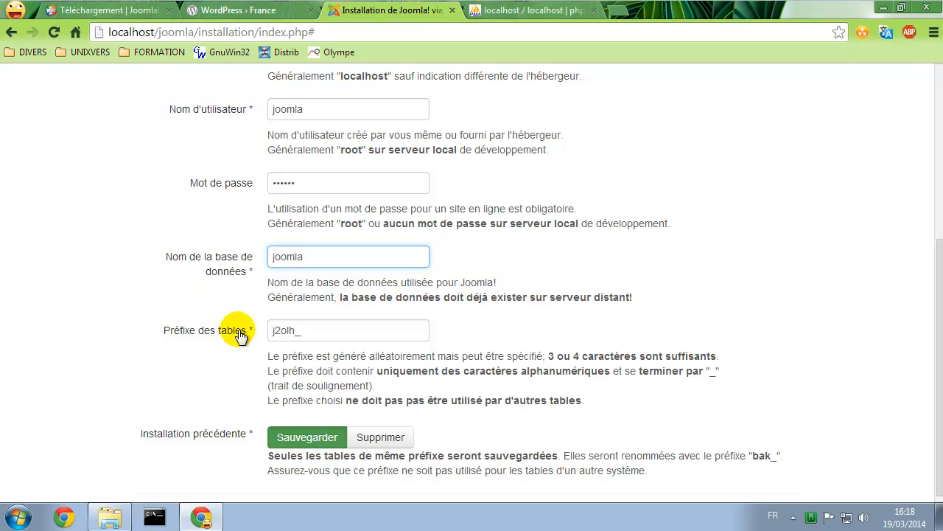
pyautogui.moveTo(294, 331); pyautogui.dragTo(246, 335)
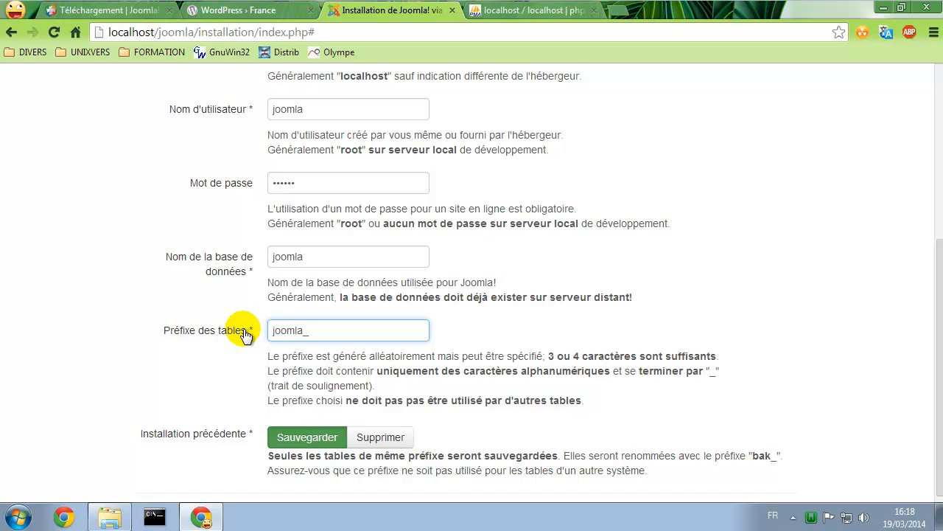
pyautogui.scroll(-1, 246, 337)
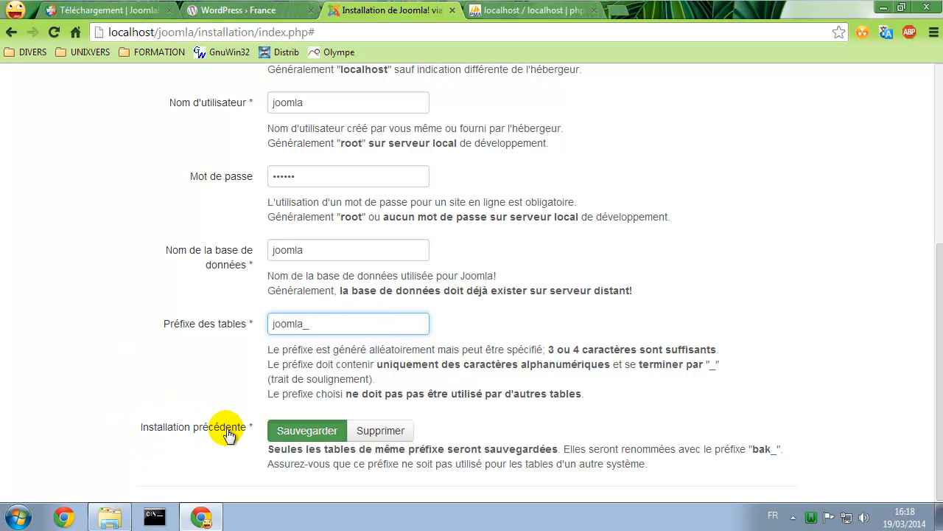
pyautogui.click(370, 435)
pyautogui.scroll(4, 641, 251)
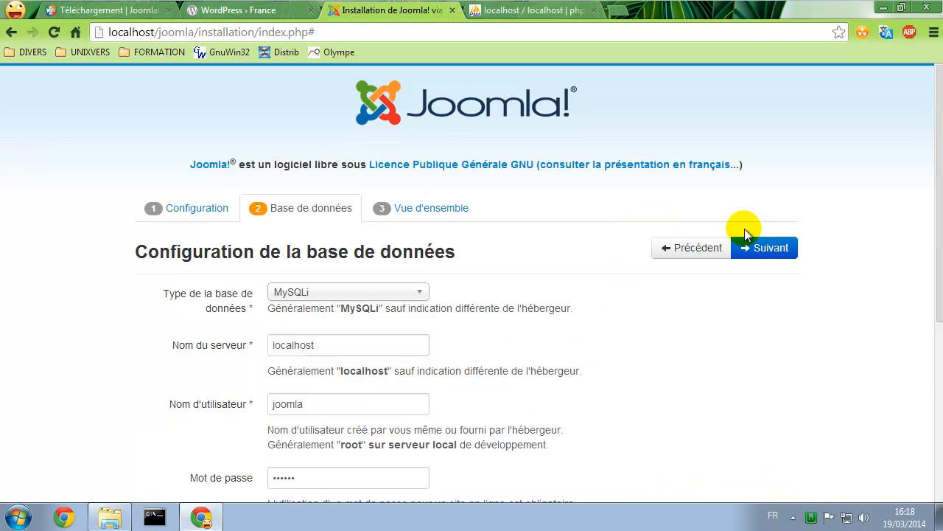
# Review the Vue d'ensemble summary with French blog sample data, then start the Installer
pyautogui.click(765, 247)
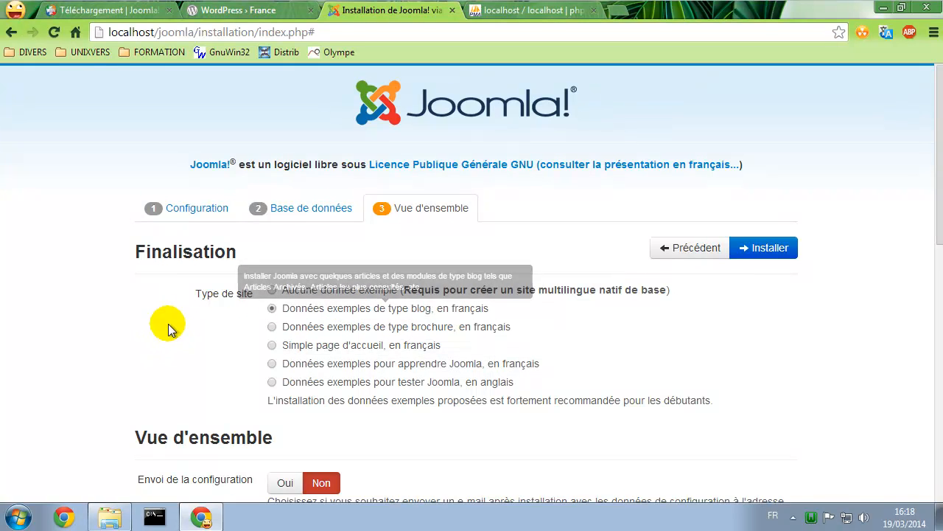
pyautogui.scroll(-3, 162, 317)
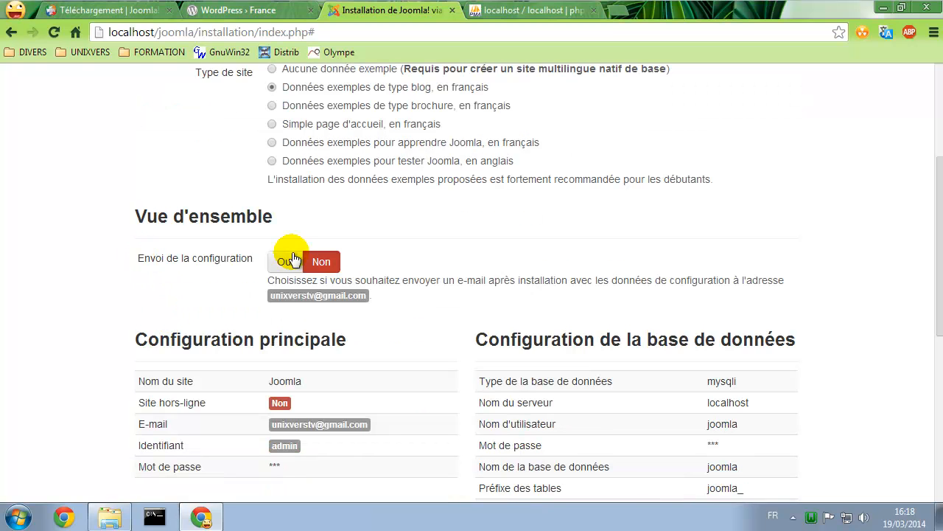
pyautogui.moveTo(370, 280); pyautogui.dragTo(516, 282)
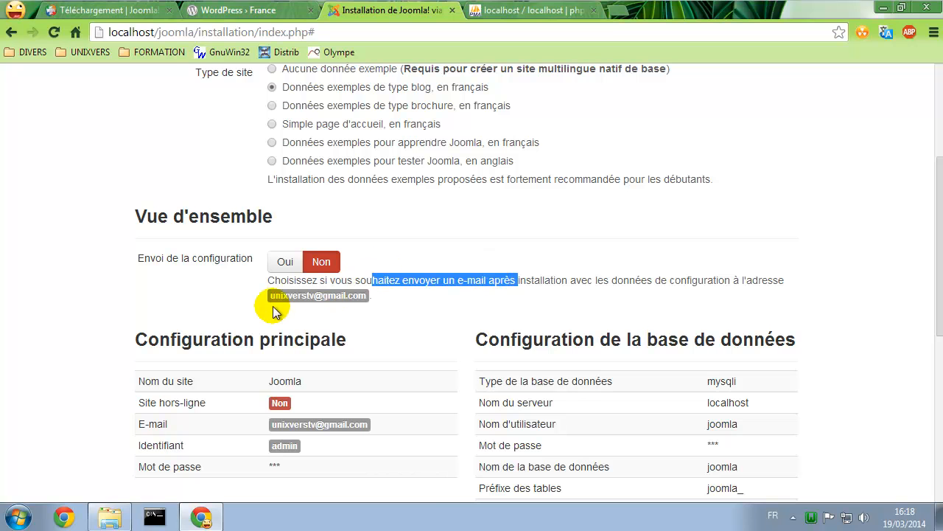
pyautogui.scroll(-3, 438, 310)
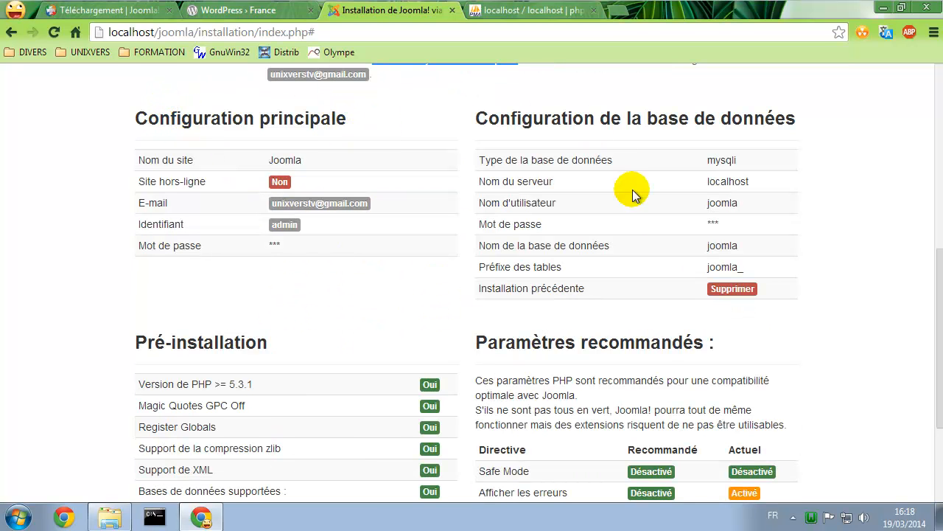
pyautogui.scroll(-2, 371, 265)
pyautogui.scroll(7, 370, 265)
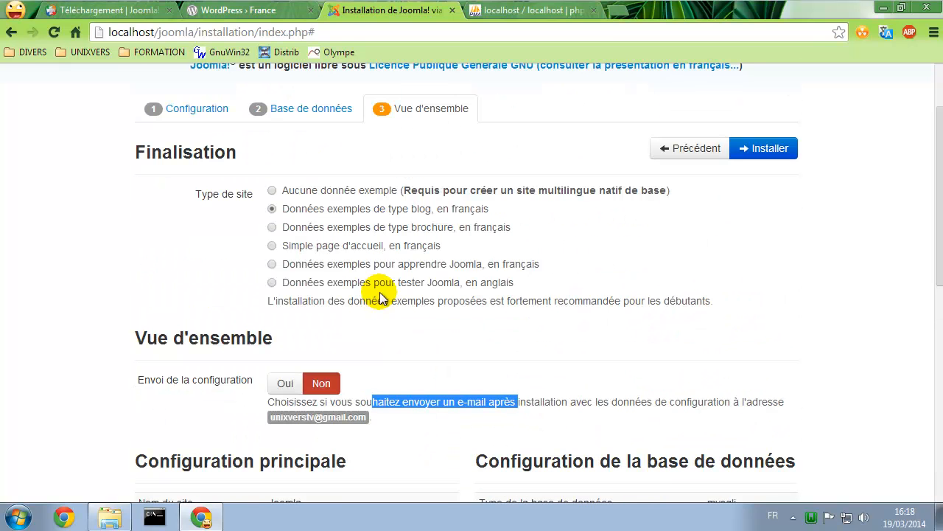
pyautogui.click(775, 150)
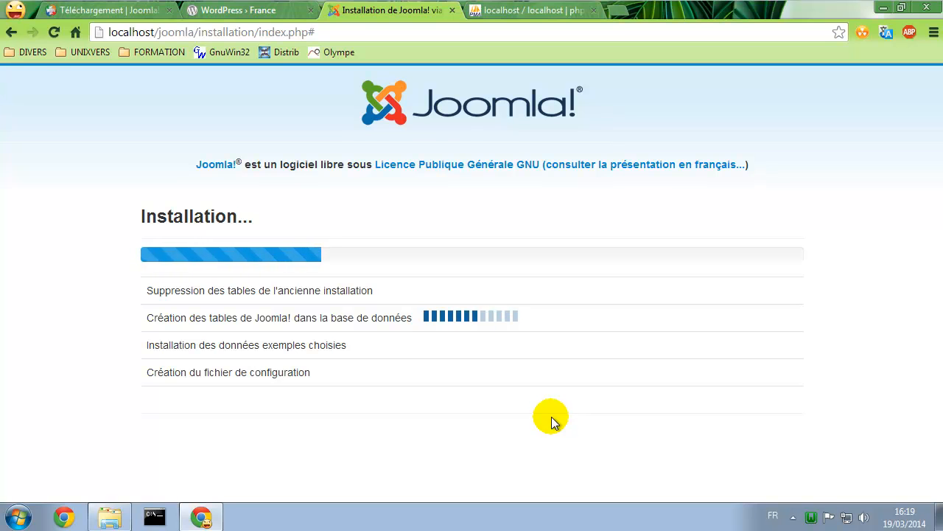
# Check that phpMyAdmin lists joomla_ tables in joomla and an empty wordpress database
pyautogui.click(526, 10)
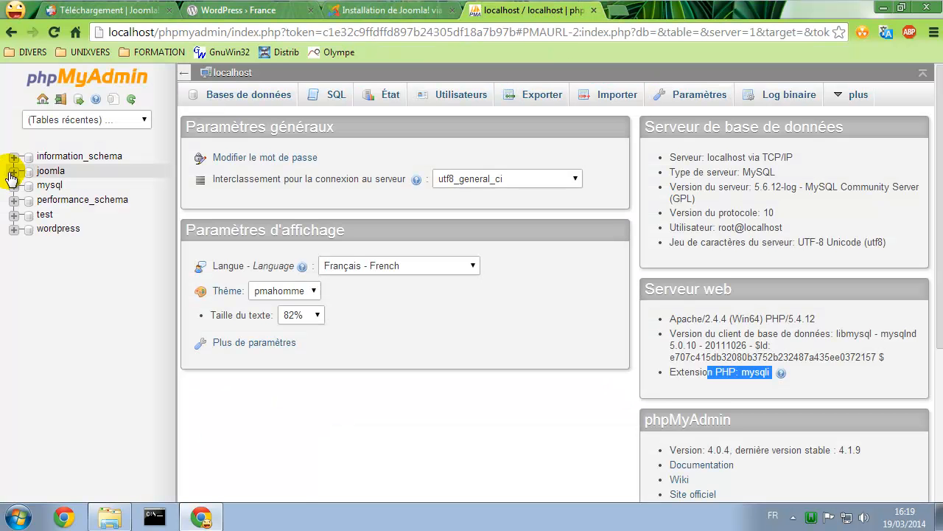
pyautogui.click(49, 170)
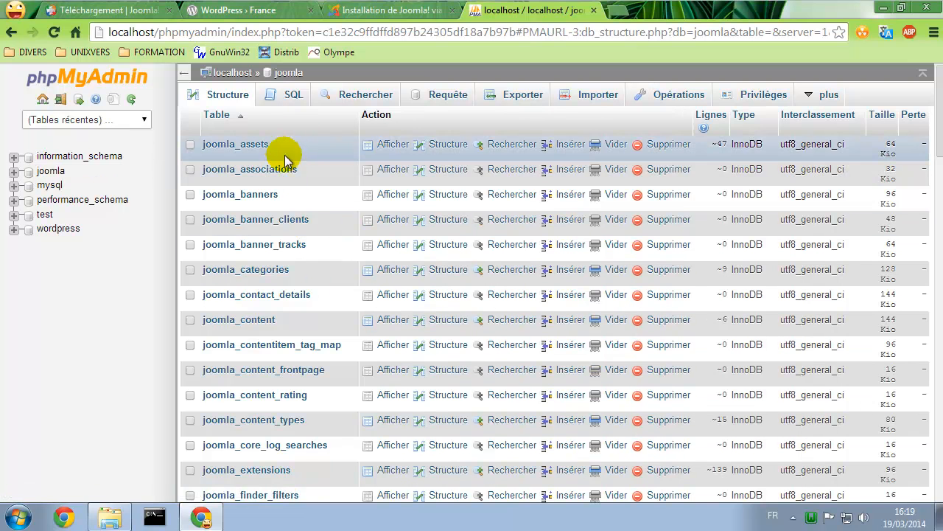
pyautogui.scroll(-2, 295, 248)
pyautogui.click(54, 231)
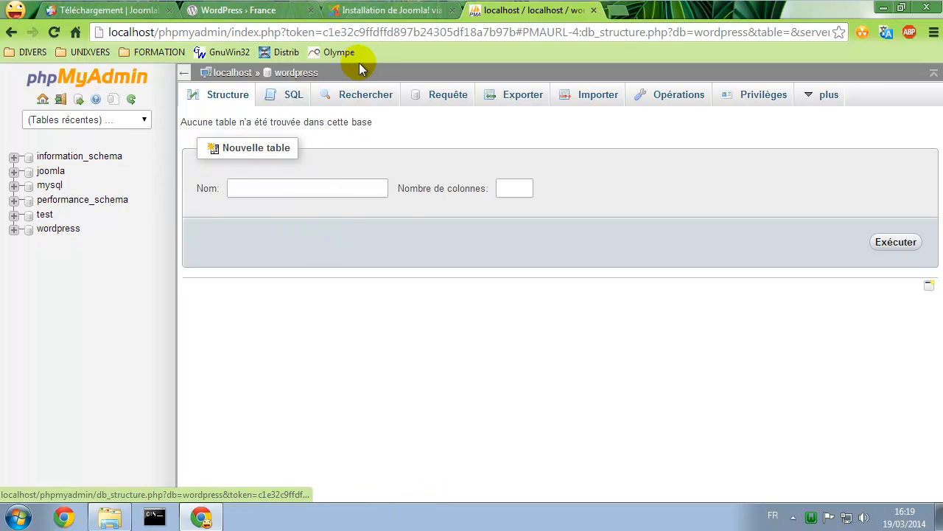
pyautogui.click(389, 10)
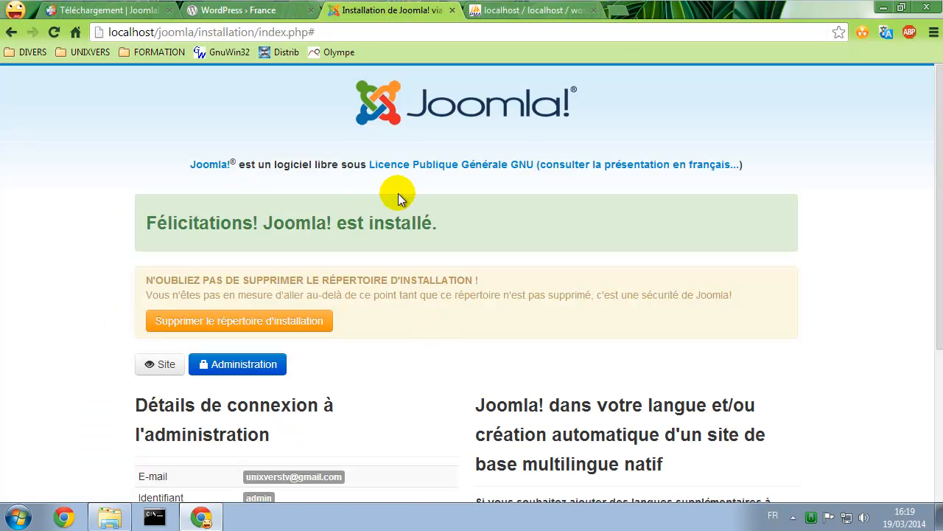
# Delete the Joomla installation directory, then bring up Windows Explorer
pyautogui.moveTo(192, 222); pyautogui.dragTo(519, 226)
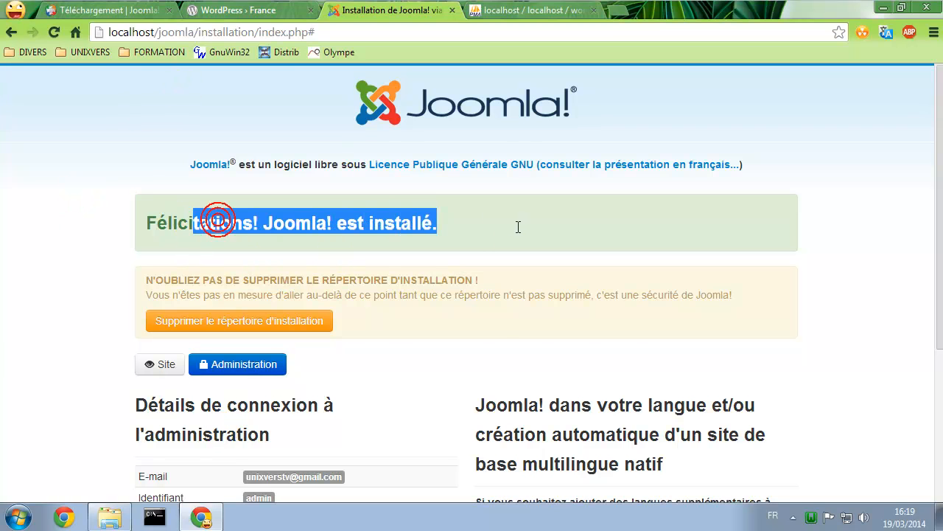
pyautogui.scroll(-2, 383, 280)
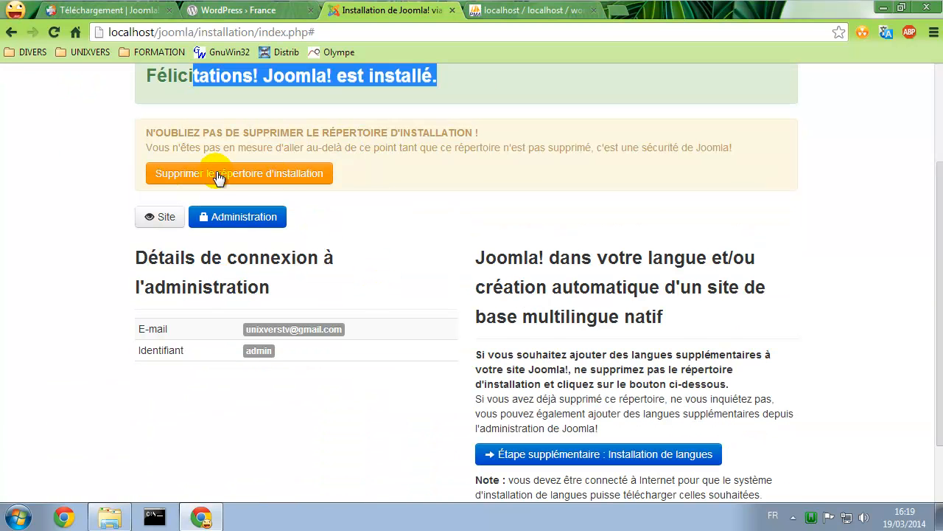
pyautogui.click(290, 177)
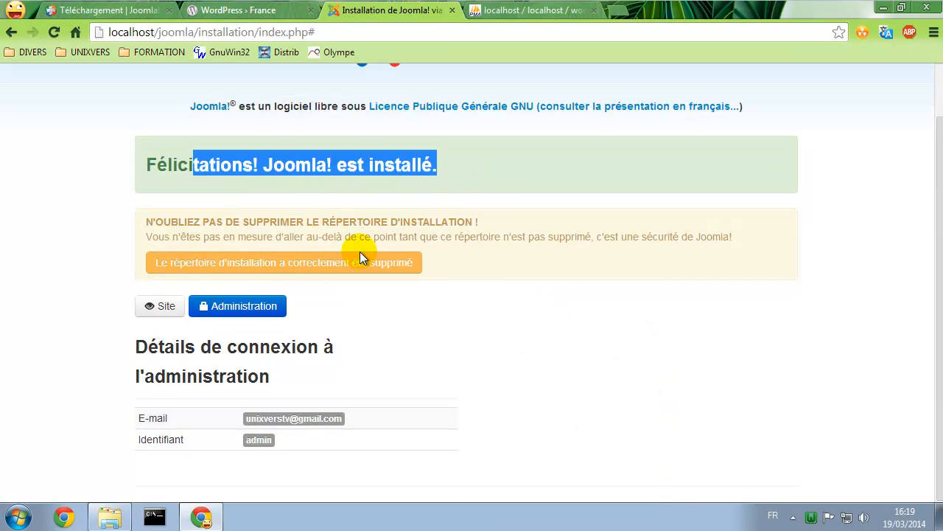
pyautogui.click(109, 516)
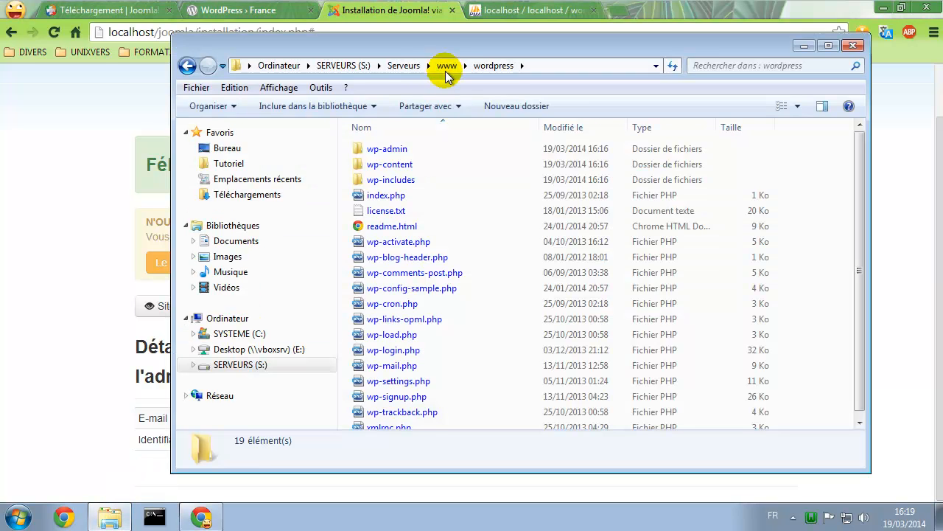
# Compare the www/joomla folder with the Joomla_3.2.3 package's installation folder, then open the Site
pyautogui.click(448, 66)
pyautogui.doubleClick(382, 150)
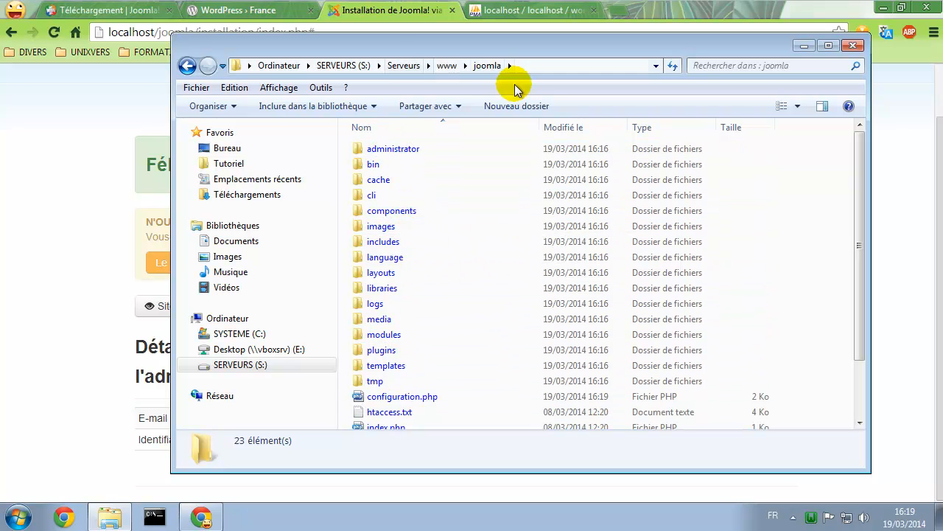
pyautogui.click(267, 195)
pyautogui.click(389, 168)
pyautogui.doubleClick(389, 168)
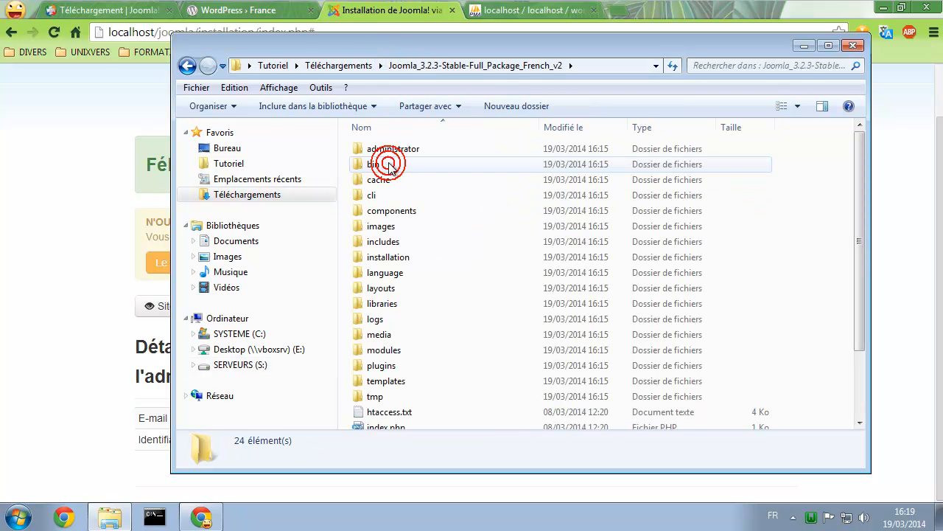
pyautogui.click(383, 257)
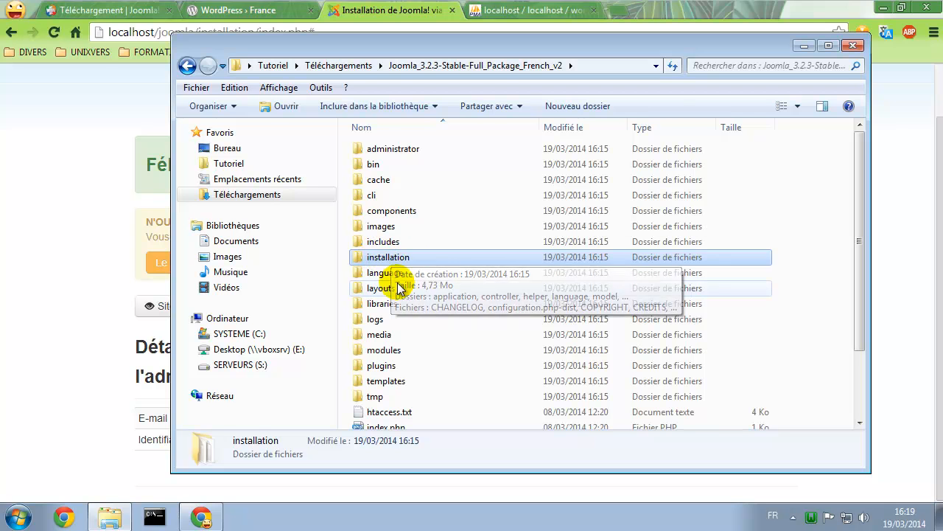
pyautogui.click(57, 198)
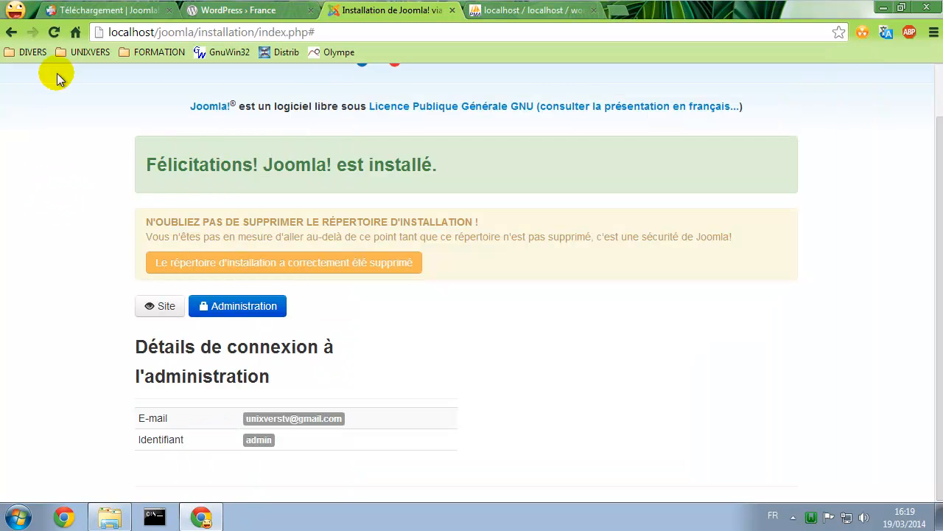
pyautogui.click(163, 308)
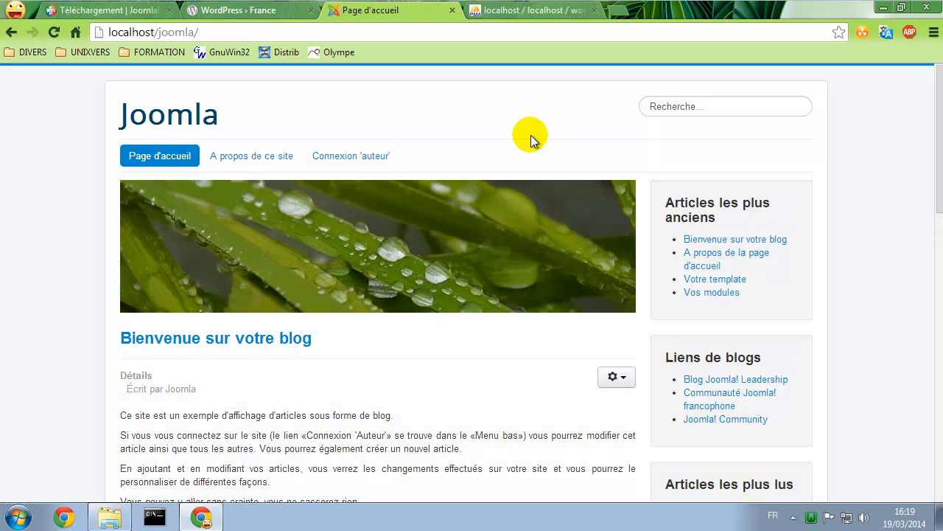
# Browse the sample blog articles on the Joomla home page, then return to Explorer
pyautogui.scroll(-2, 462, 324)
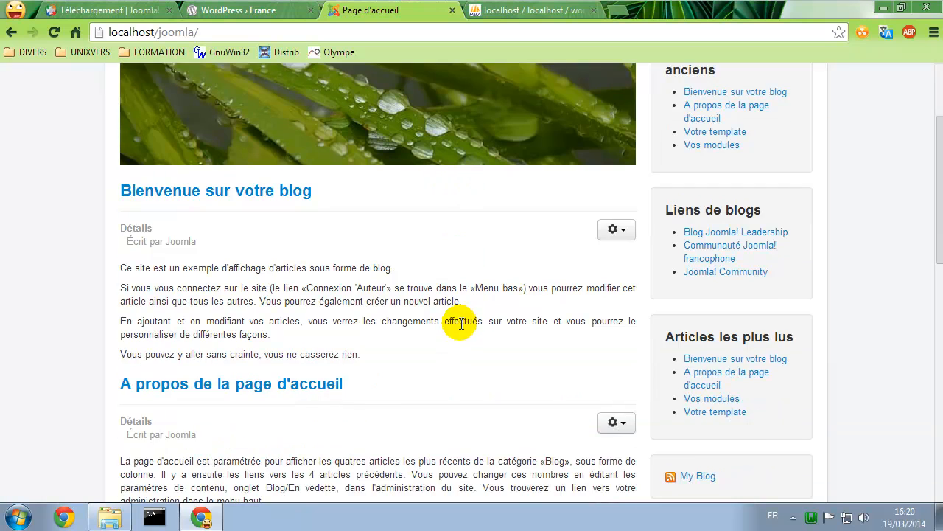
pyautogui.scroll(-4, 480, 274)
pyautogui.scroll(2, 480, 273)
pyautogui.scroll(4, 479, 274)
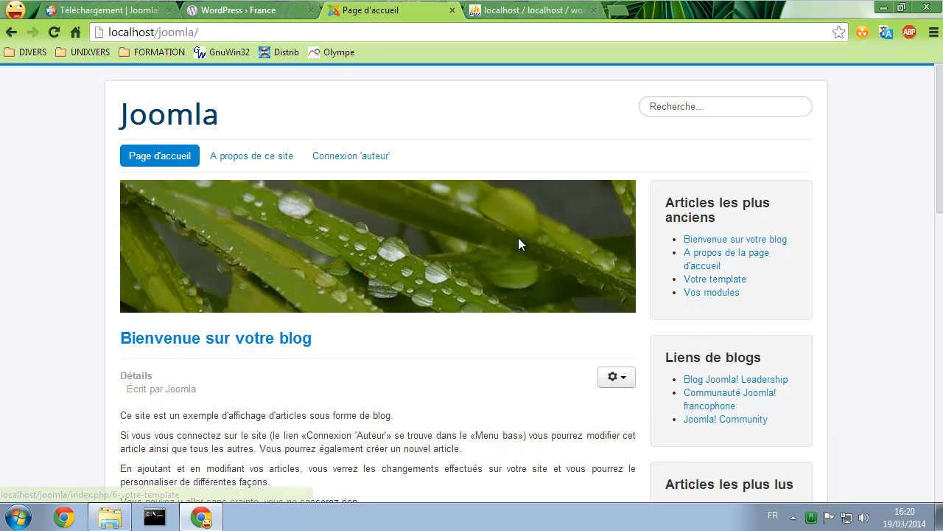
pyautogui.scroll(-12, 520, 236)
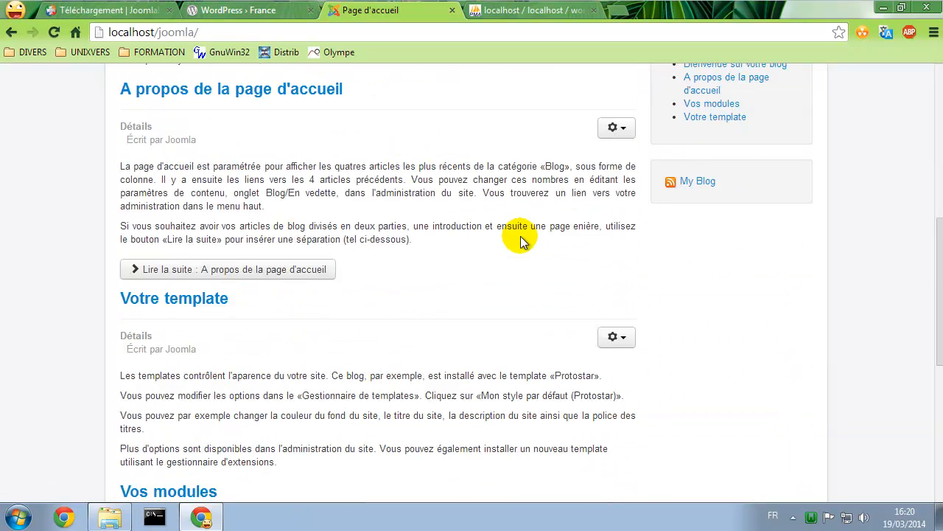
pyautogui.scroll(12, 457, 253)
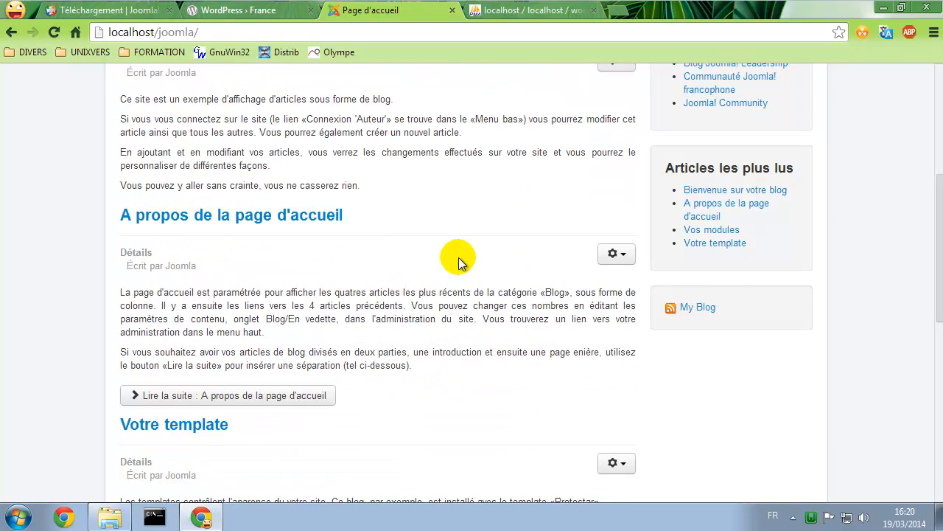
pyautogui.click(108, 518)
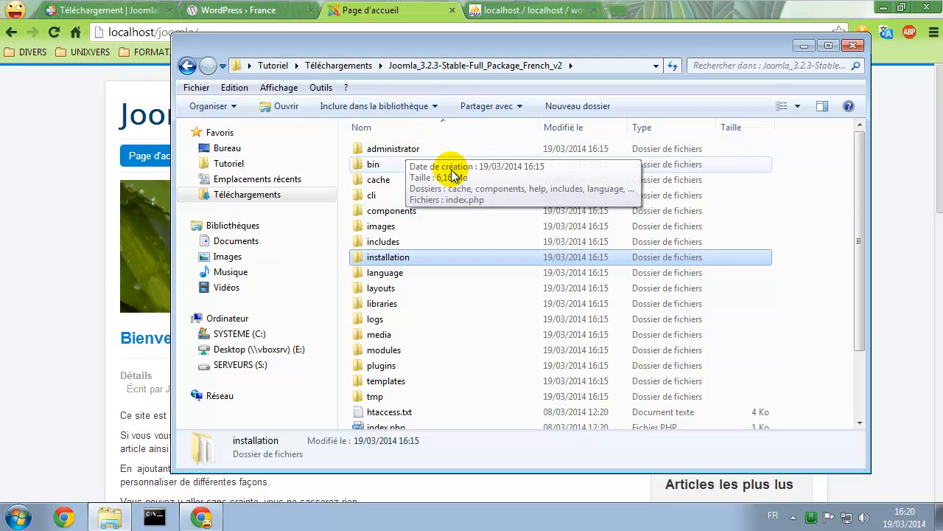
# Load the Joomla administrator login page at localhost/joomla/administrator
pyautogui.click(115, 77)
pyautogui.click(218, 30)
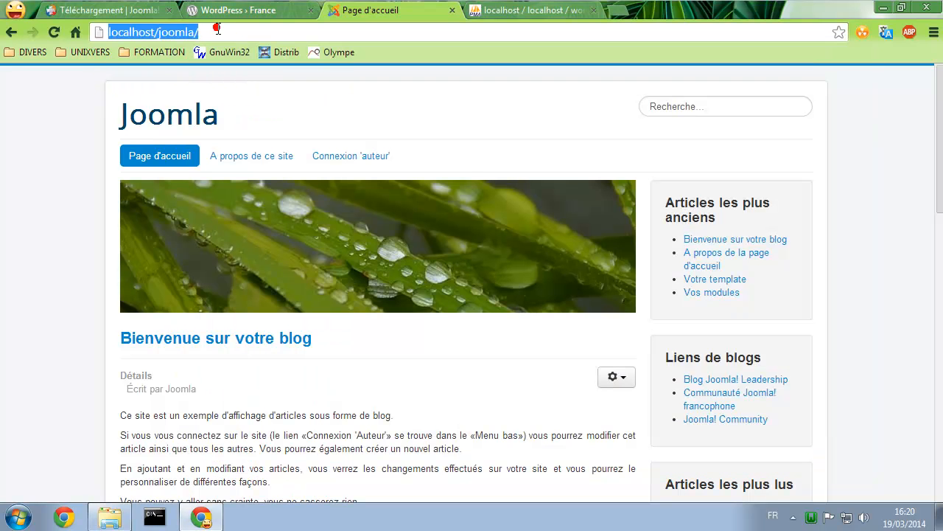
pyautogui.click(218, 30)
pyautogui.write('a')
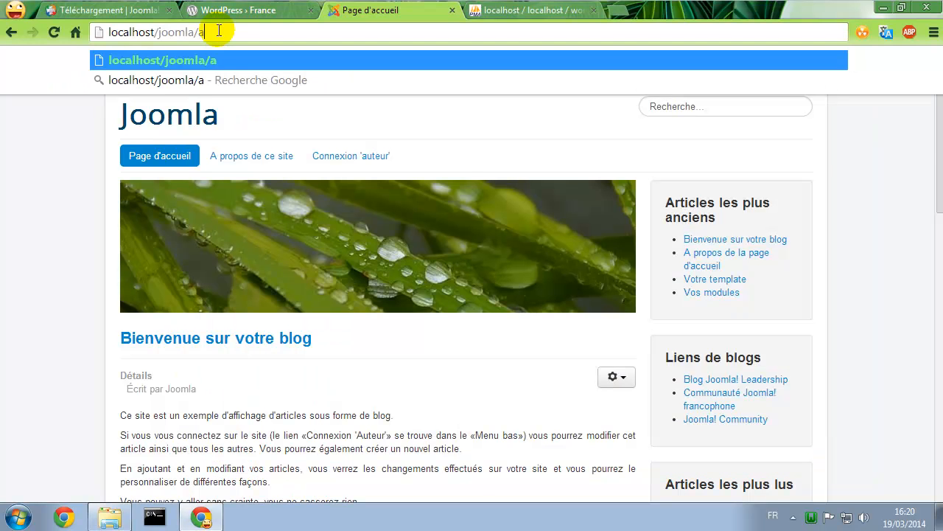
pyautogui.write('dministrator')
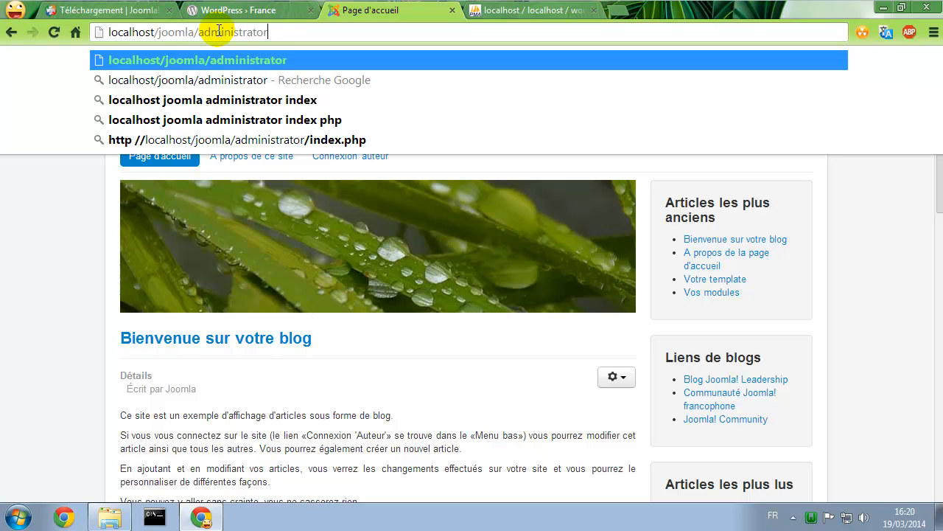
pyautogui.press('Return')
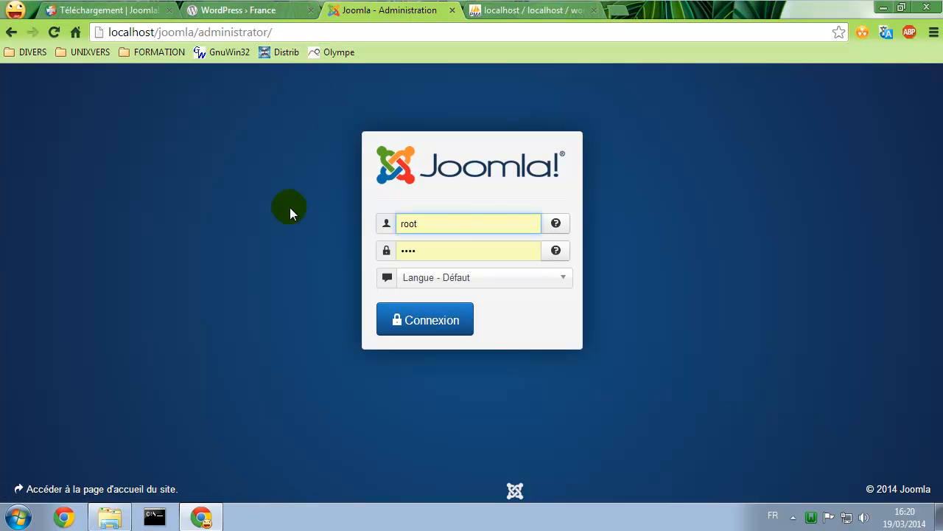
# Log in as admin and let Chrome save the administrator password
pyautogui.doubleClick(448, 223)
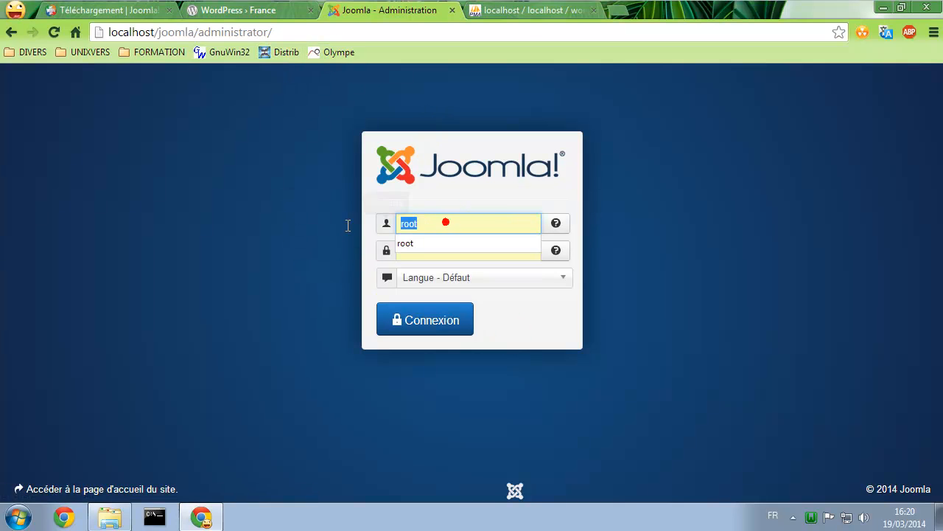
pyautogui.write('adm')
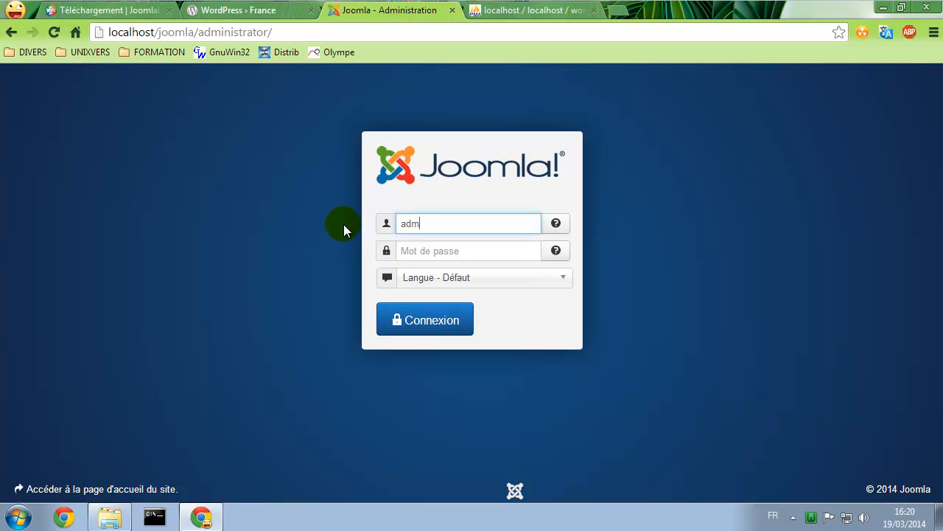
pyautogui.write('in')
pyautogui.press('Tab')
pyautogui.write('admin')
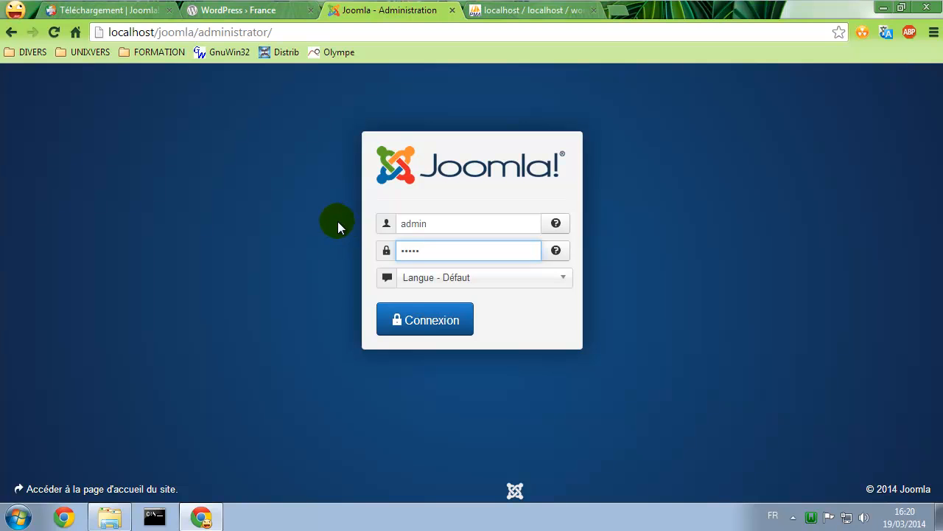
pyautogui.click(413, 313)
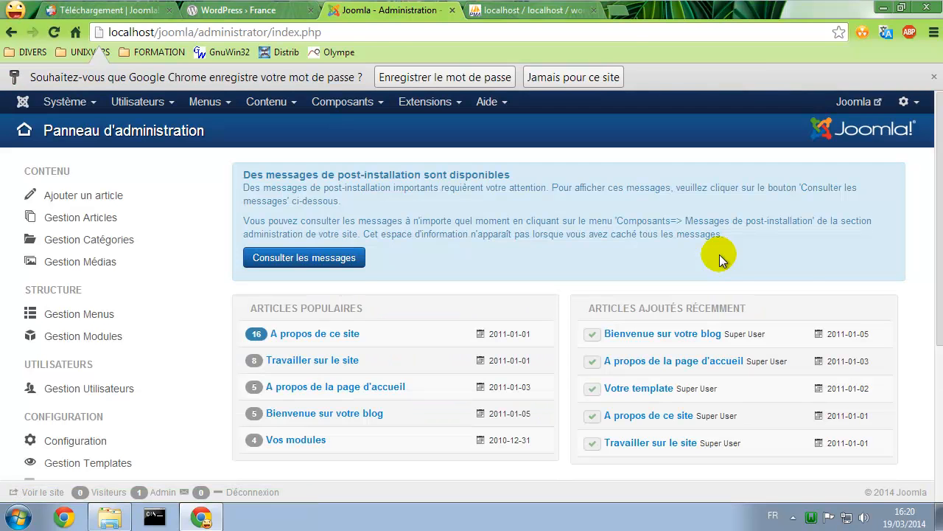
pyautogui.click(463, 76)
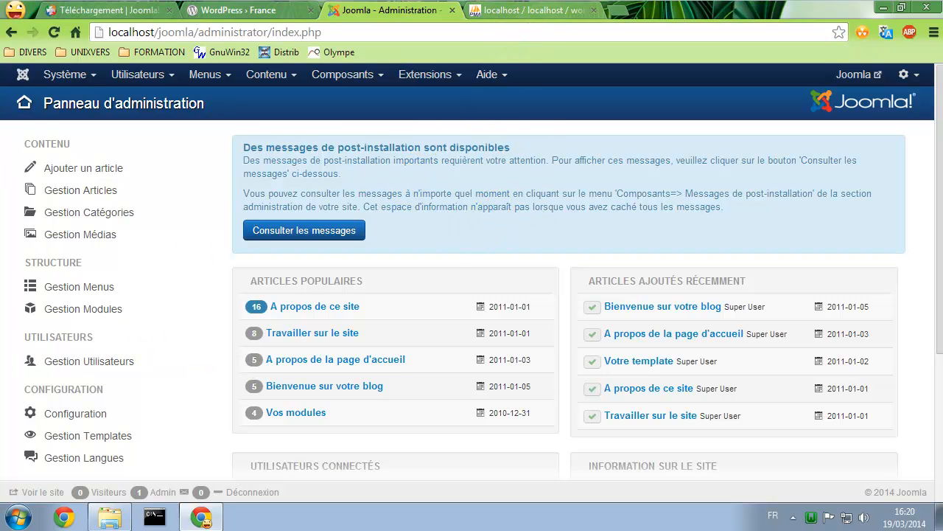
# Open the local wordpress site via the WampServer tray's Localhost page
pyautogui.click(257, 13)
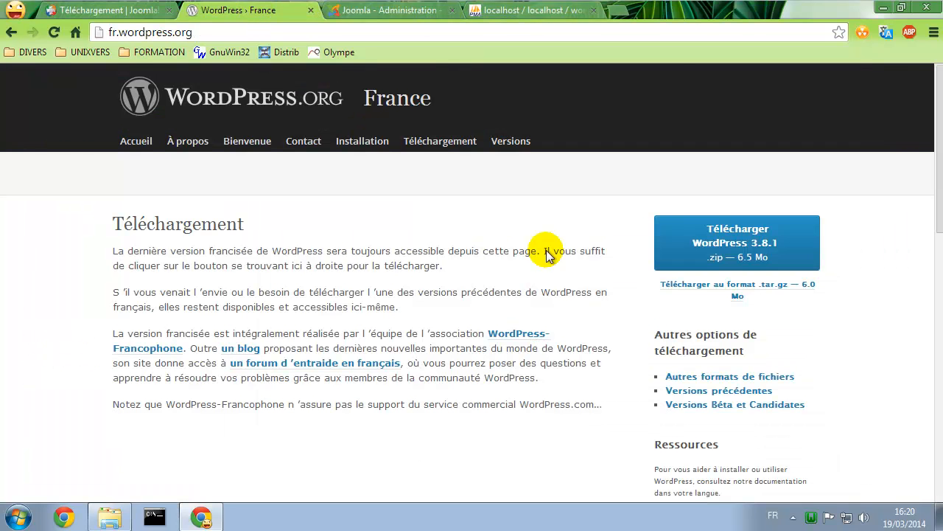
pyautogui.click(809, 518)
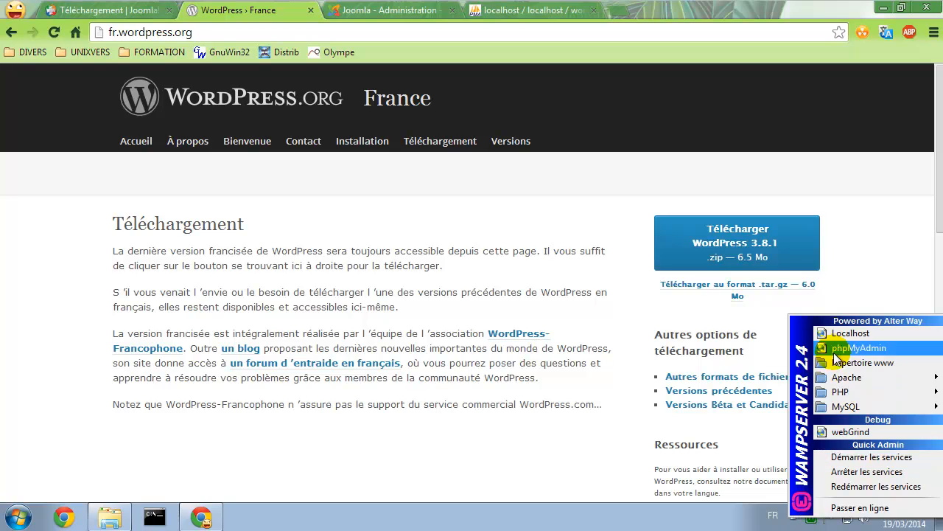
pyautogui.click(833, 332)
pyautogui.click(70, 153)
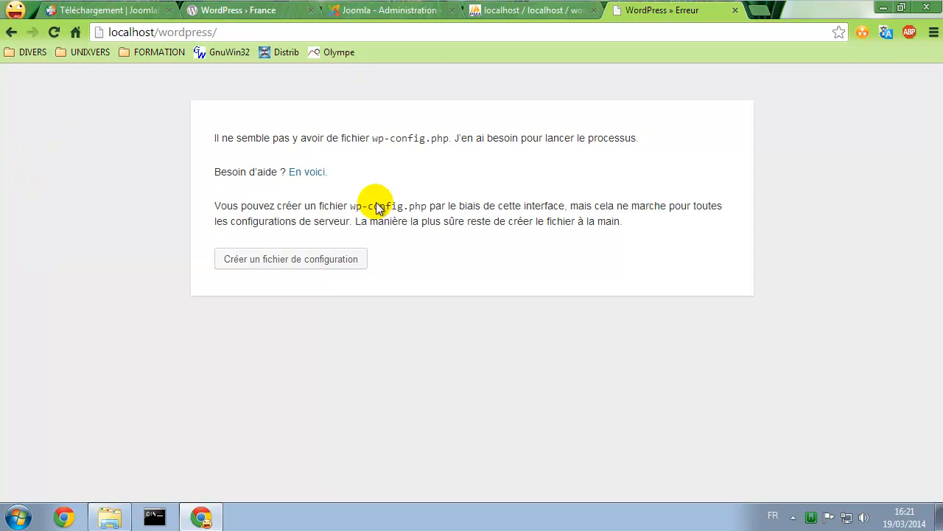
pyautogui.moveTo(393, 206)
pyautogui.mouseDown()
pyautogui.moveTo(404, 206)
pyautogui.moveTo(389, 206)
pyautogui.mouseUp()
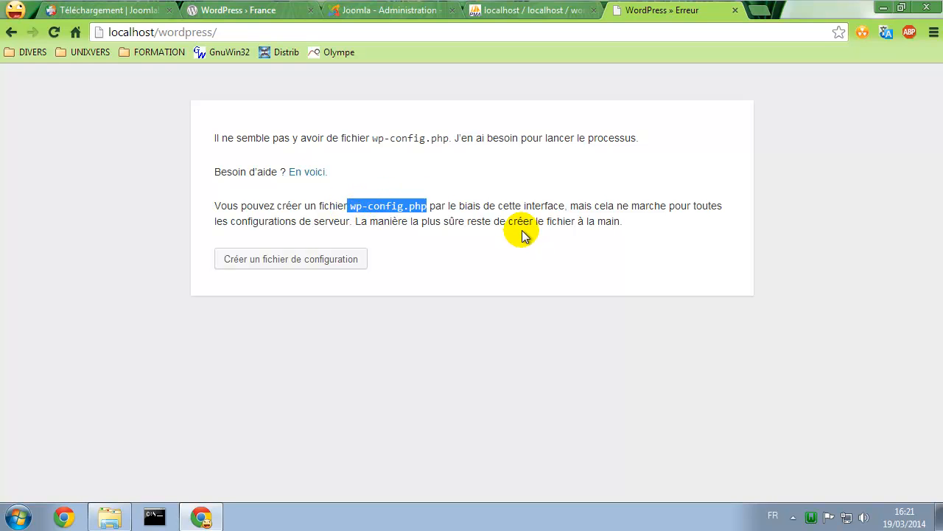
# Start creating the wp-config.php file and proceed to the database connection form
pyautogui.click(263, 261)
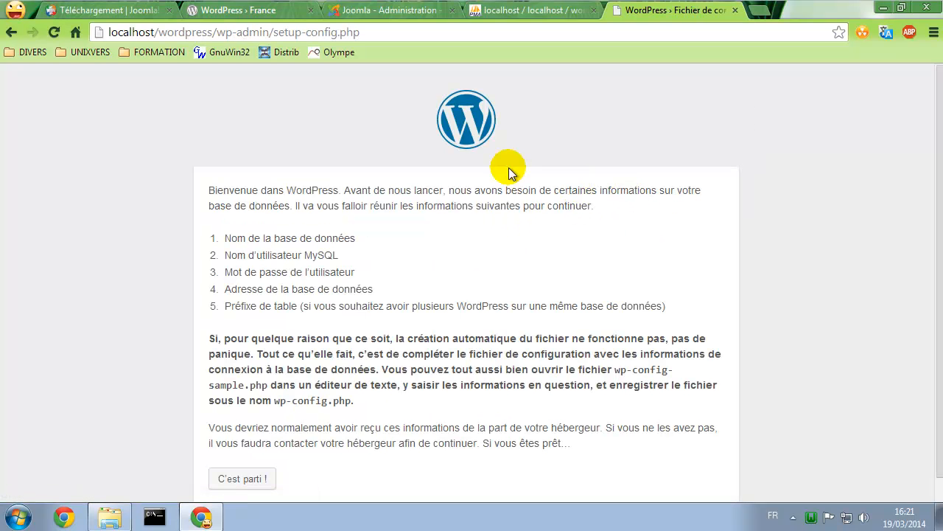
pyautogui.scroll(-1, 254, 236)
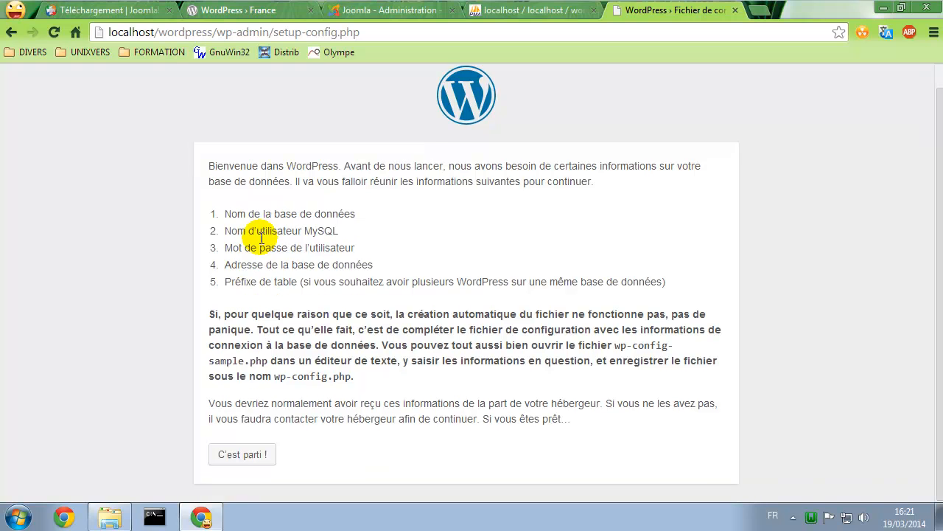
pyautogui.moveTo(237, 214); pyautogui.dragTo(404, 294)
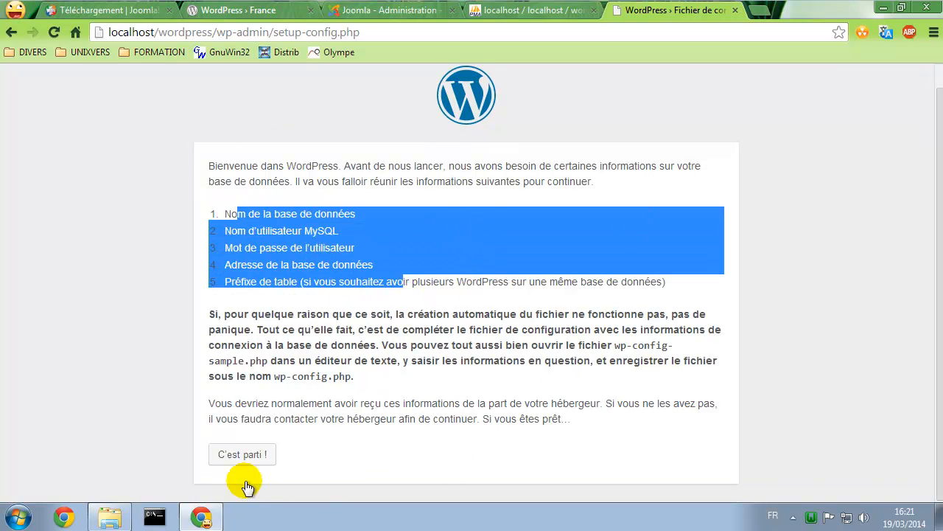
pyautogui.click(251, 455)
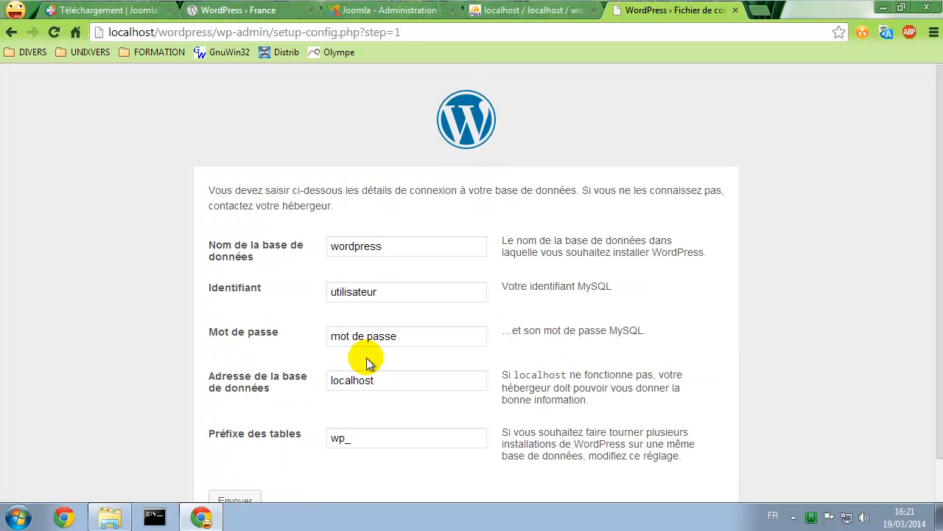
# Enter database wordpress, user wordpress, its password and prefix wordpress_, then launch installation
pyautogui.doubleClick(357, 248)
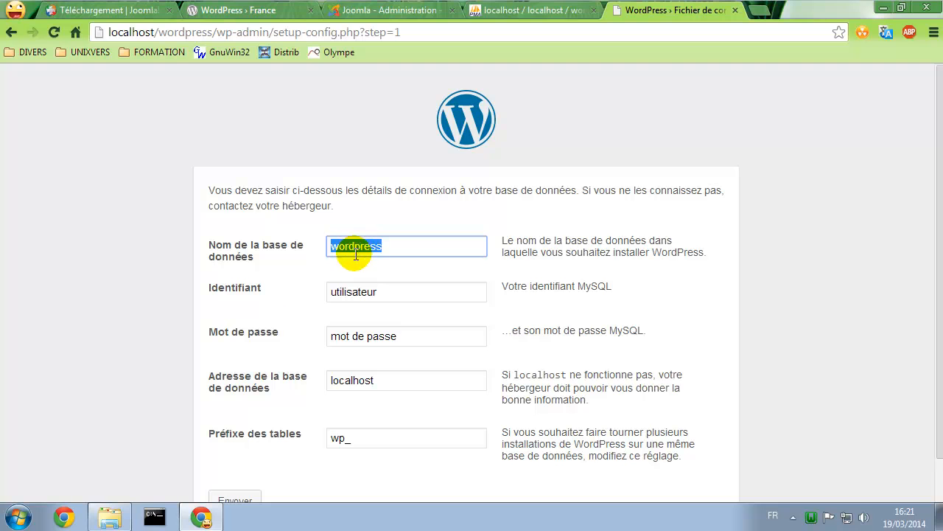
pyautogui.doubleClick(379, 291)
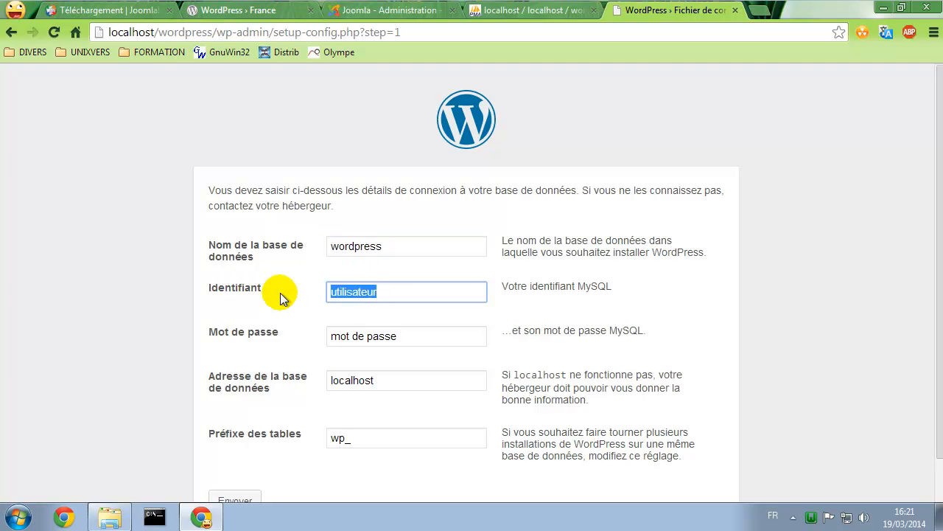
pyautogui.doubleClick(394, 336)
pyautogui.write('wordpress')
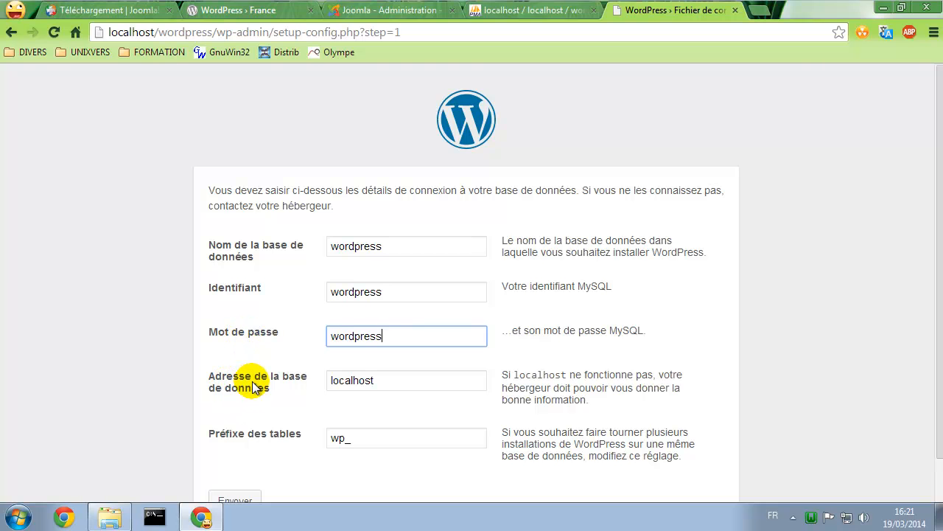
pyautogui.scroll(-1, 332, 383)
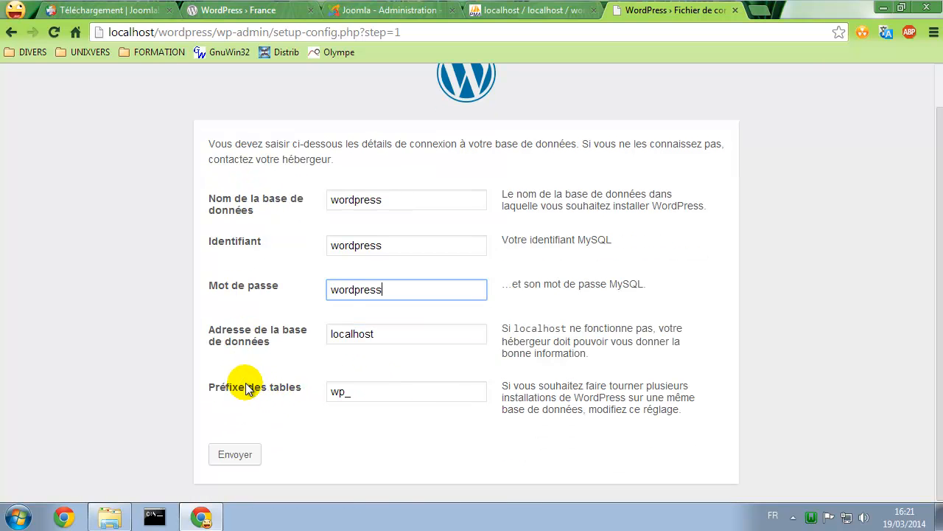
pyautogui.doubleClick(344, 391)
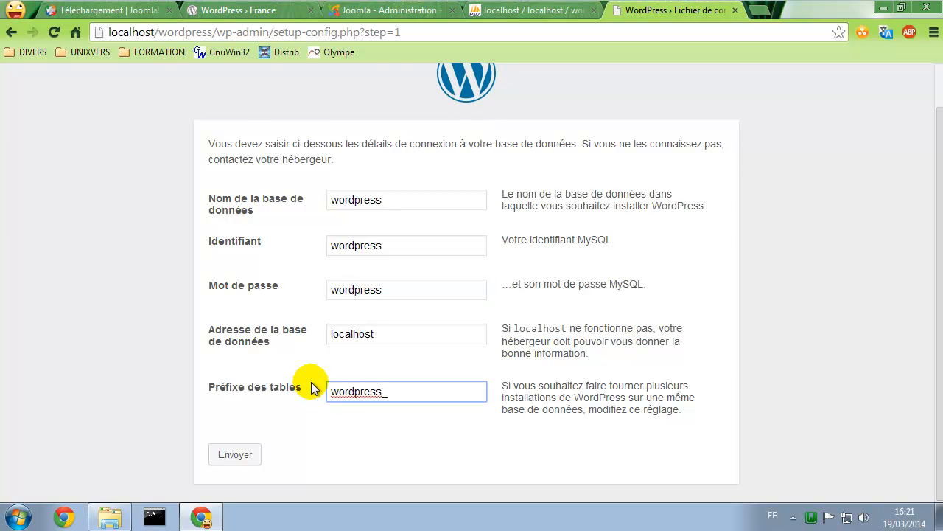
pyautogui.click(401, 446)
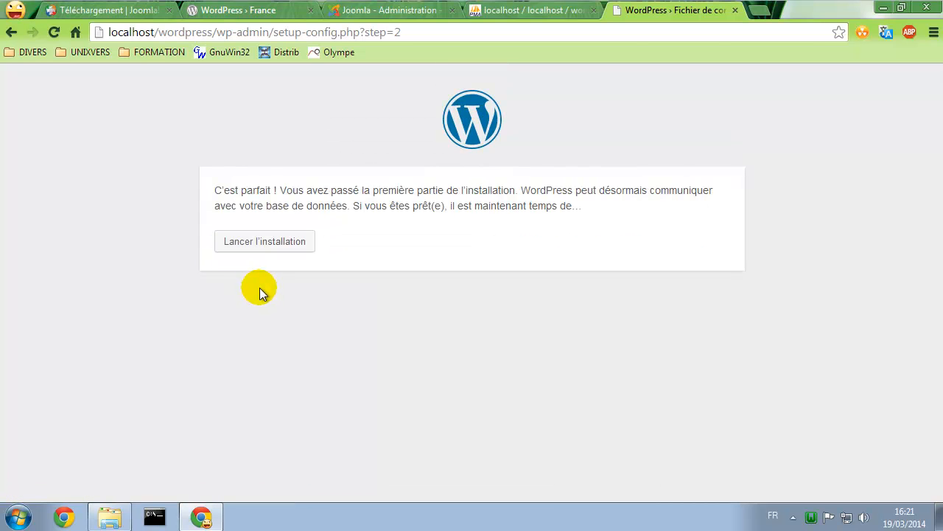
pyautogui.moveTo(241, 190); pyautogui.dragTo(343, 191)
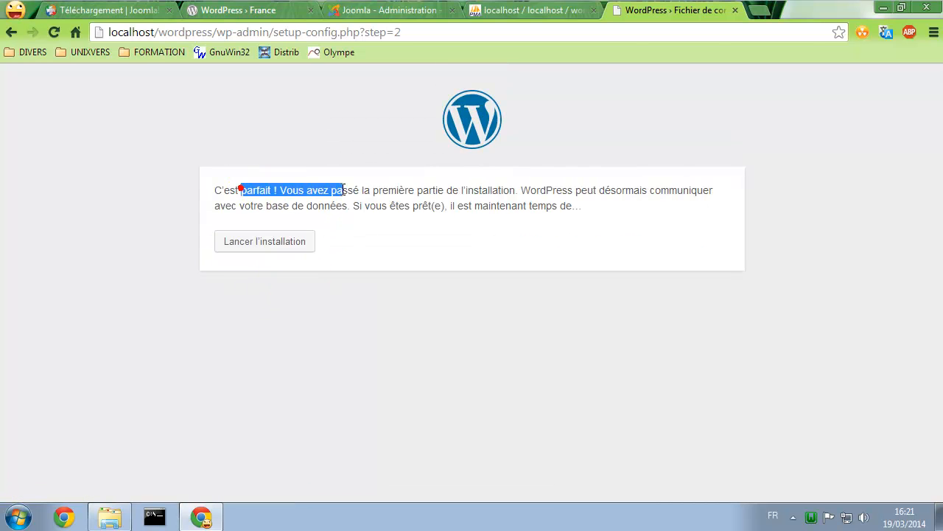
pyautogui.click(295, 242)
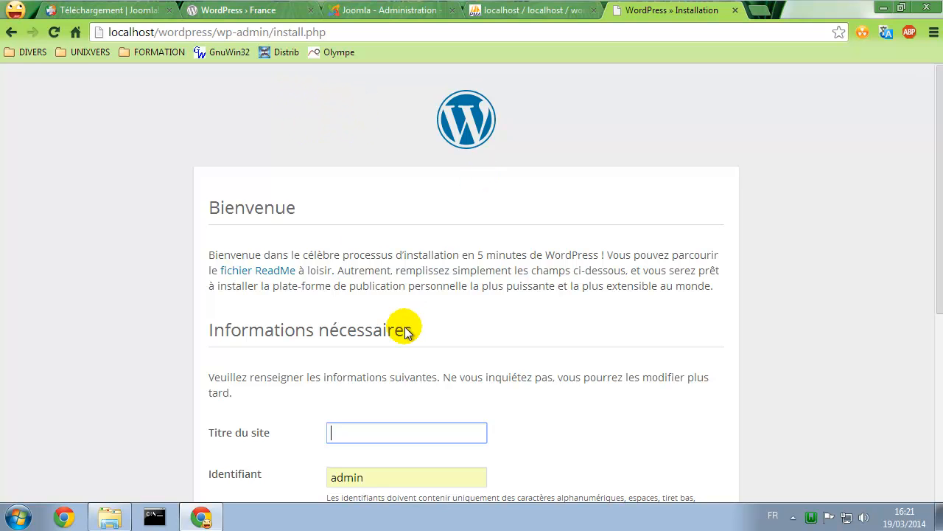
# Open www/wordpress/wp-config.php in Notepad++ from Windows Explorer
pyautogui.click(107, 520)
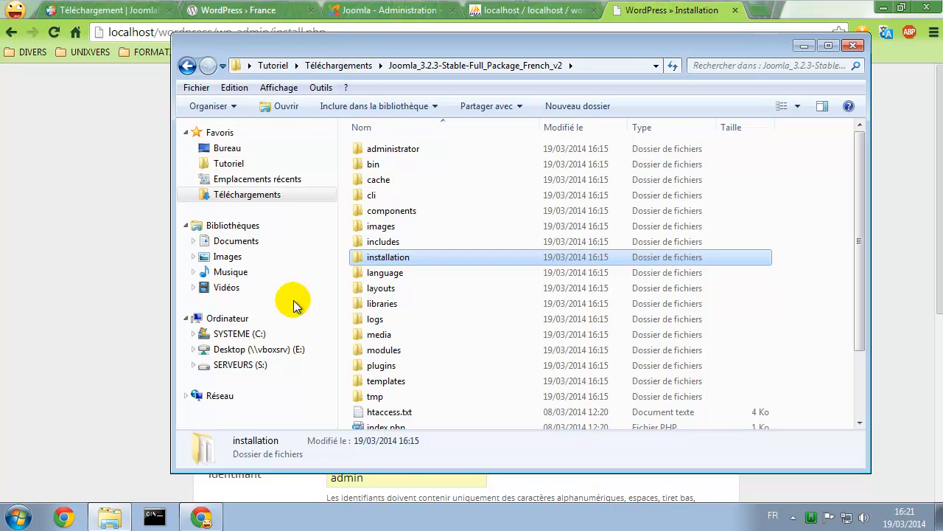
pyautogui.click(187, 66)
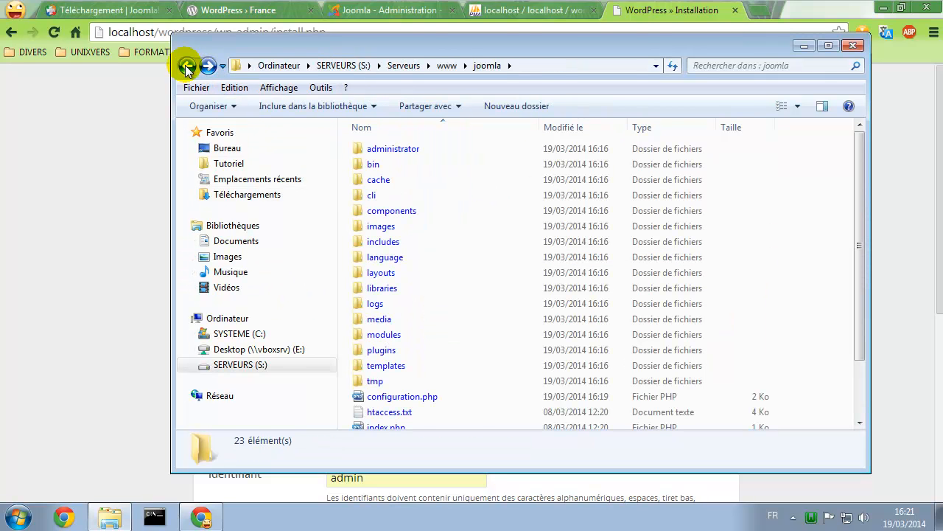
pyautogui.click(447, 66)
pyautogui.doubleClick(413, 181)
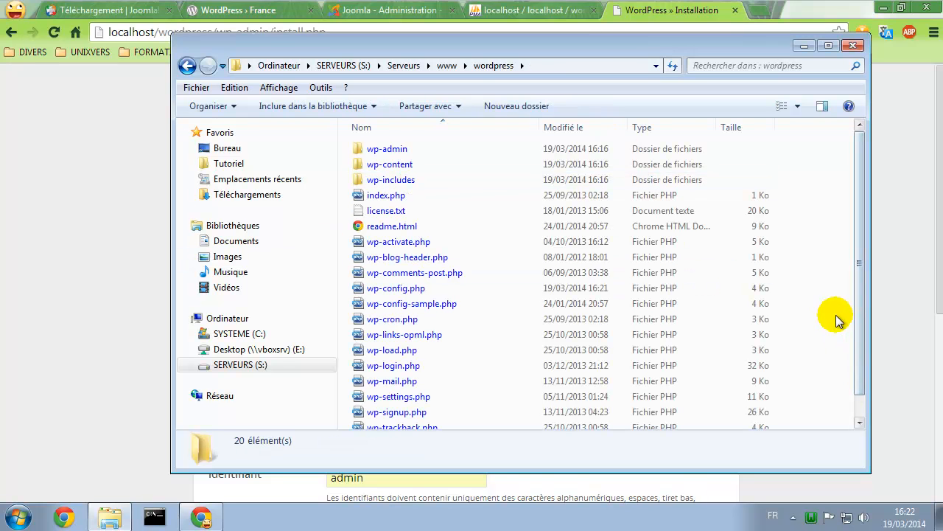
pyautogui.click(391, 289)
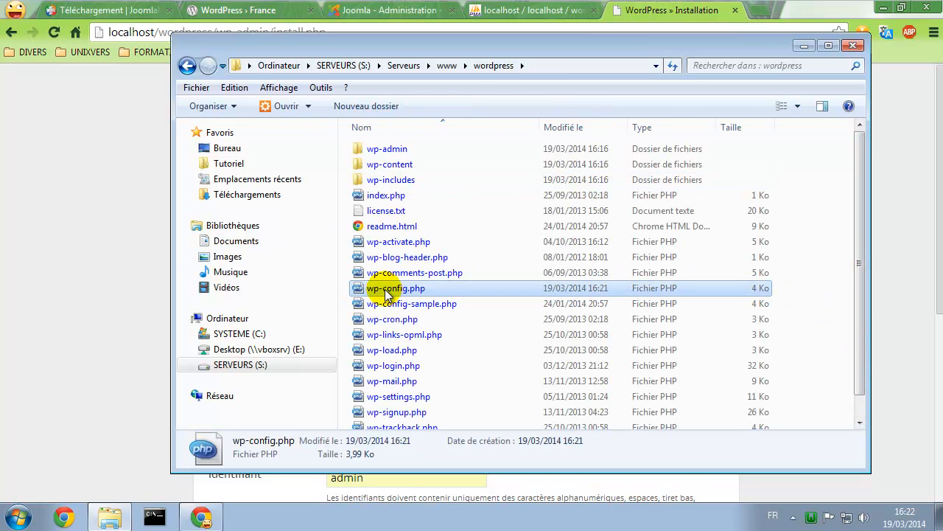
pyautogui.rightClick(389, 291)
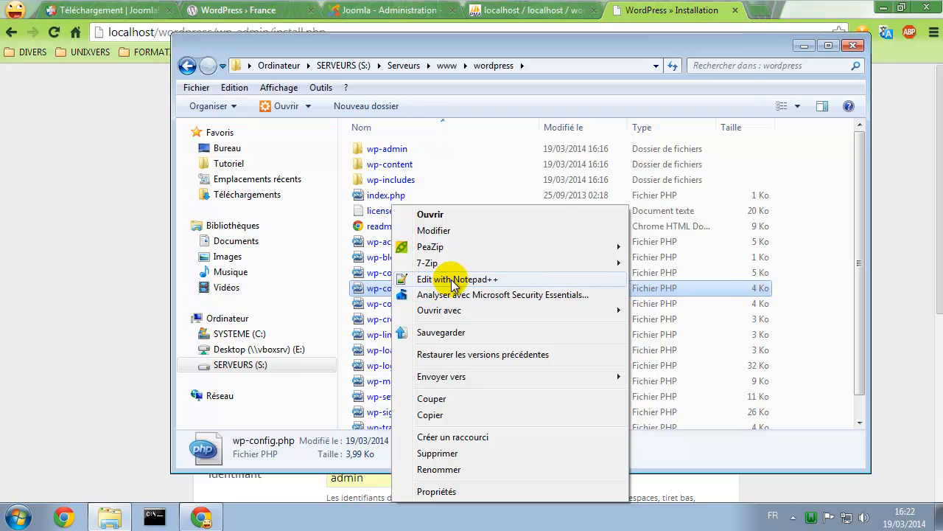
pyautogui.click(453, 281)
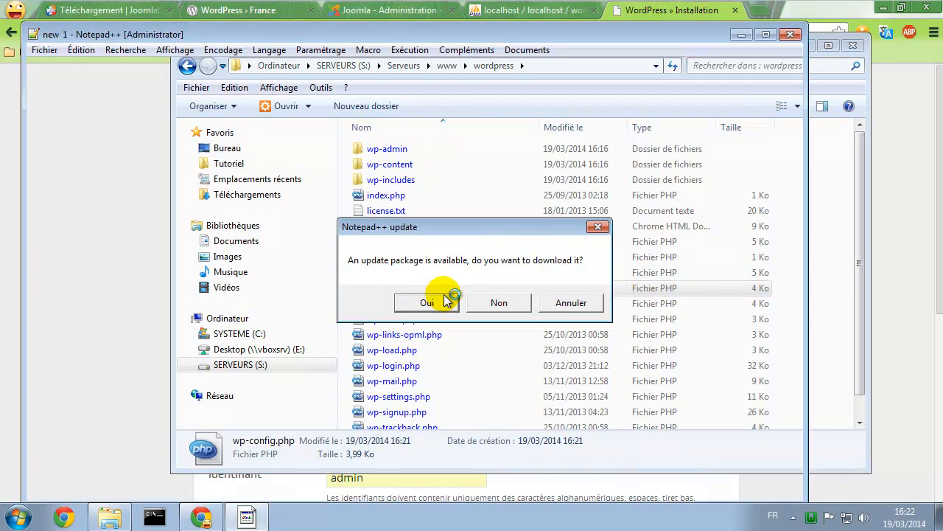
# Skip the Notepad++ update, read wp-config.php's database settings, then close it and minimize the editor
pyautogui.click(499, 302)
pyautogui.scroll(-7, 572, 193)
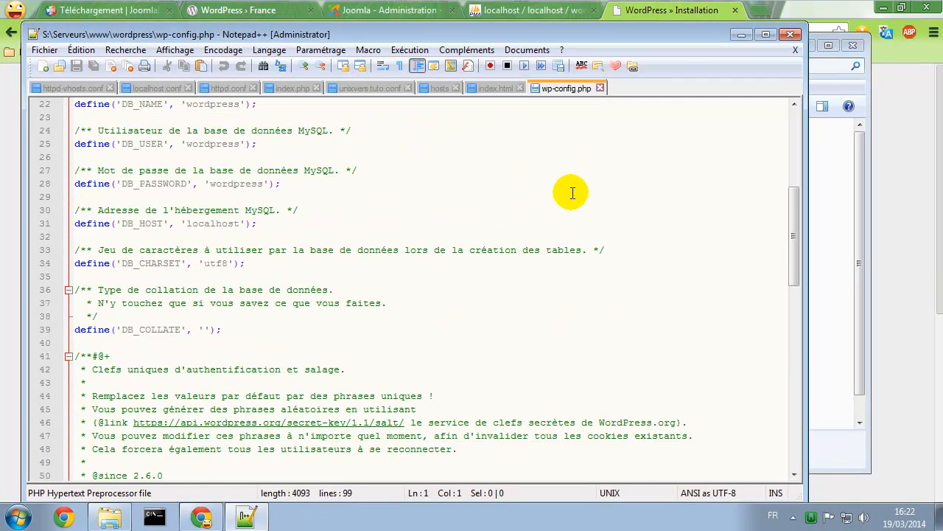
pyautogui.scroll(-17, 571, 193)
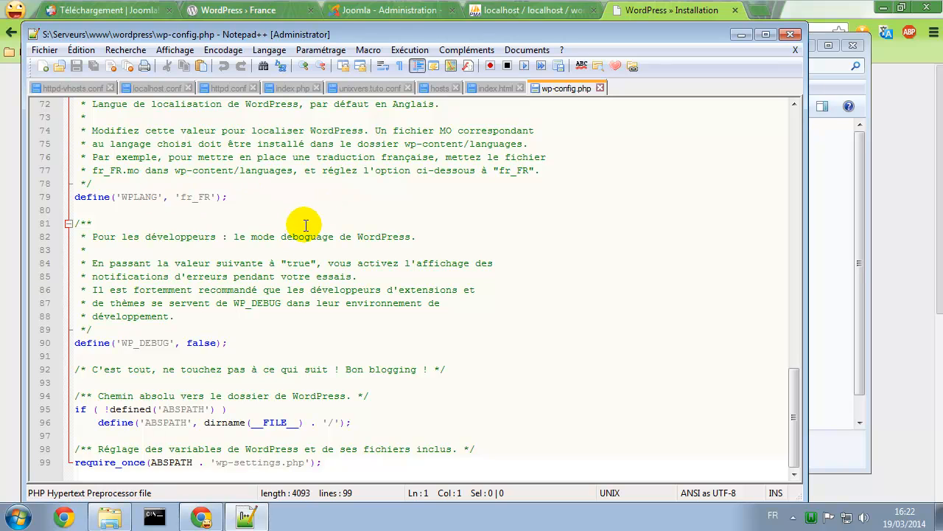
pyautogui.scroll(9, 305, 225)
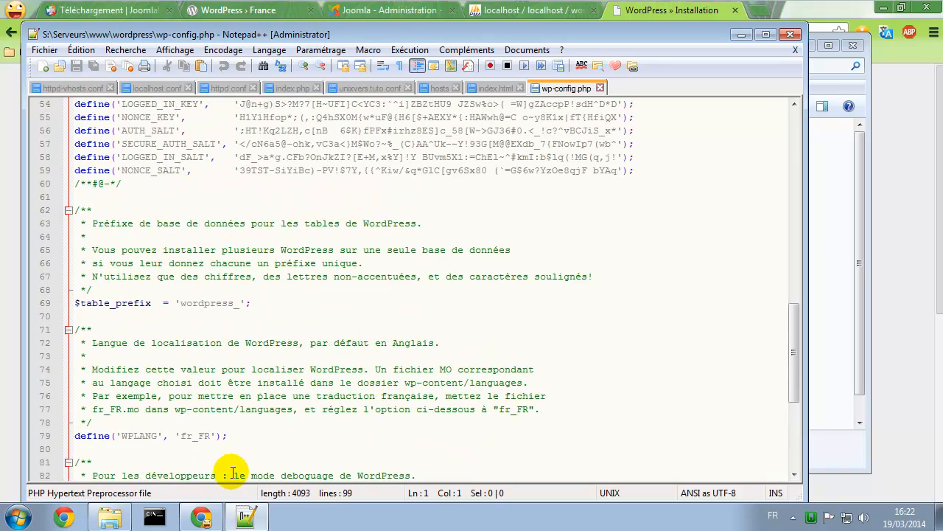
pyautogui.scroll(7, 241, 277)
pyautogui.scroll(3, 228, 261)
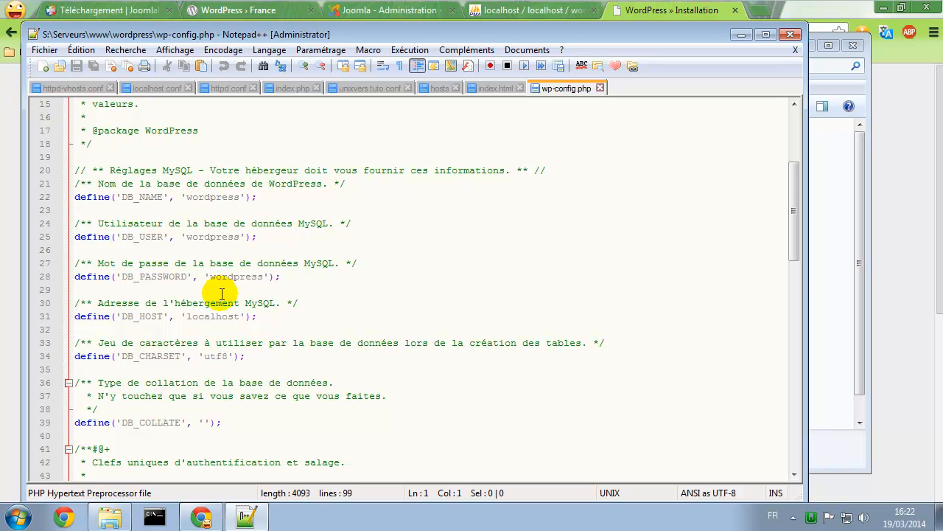
pyautogui.click(601, 88)
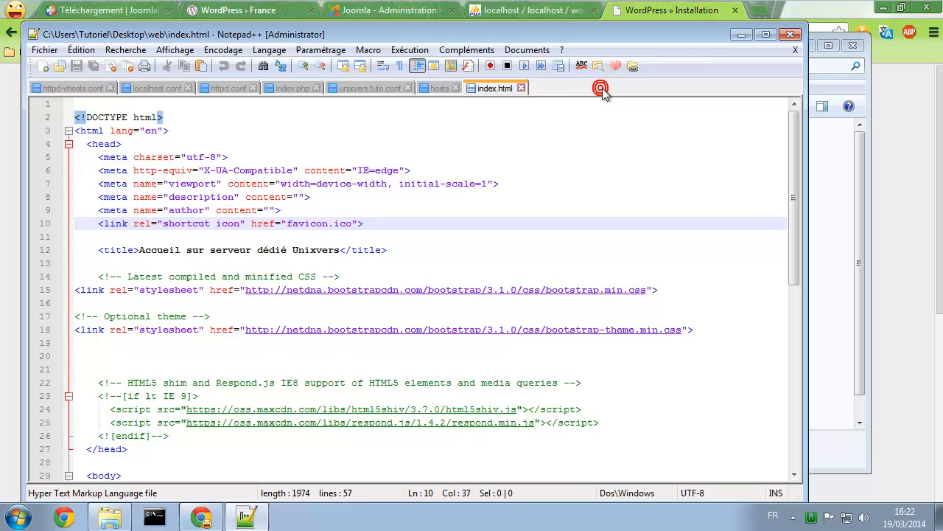
pyautogui.click(736, 37)
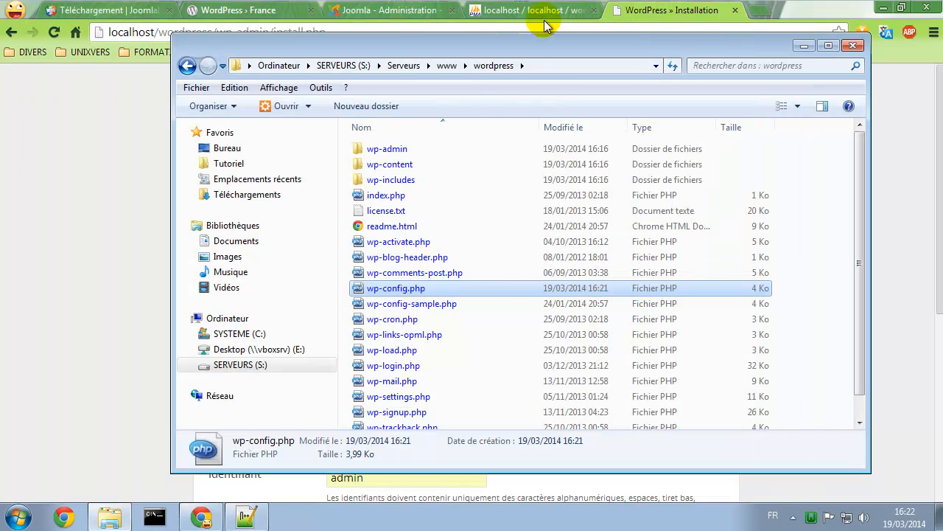
# On the WordPress install form, replace the admin password and enter its confirmation
pyautogui.click(628, 10)
pyautogui.scroll(-3, 160, 200)
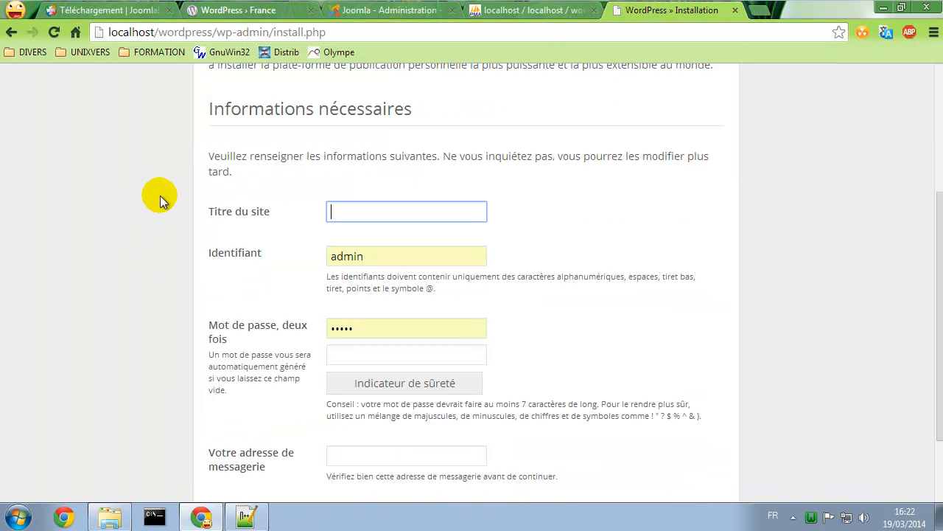
pyautogui.click(363, 201)
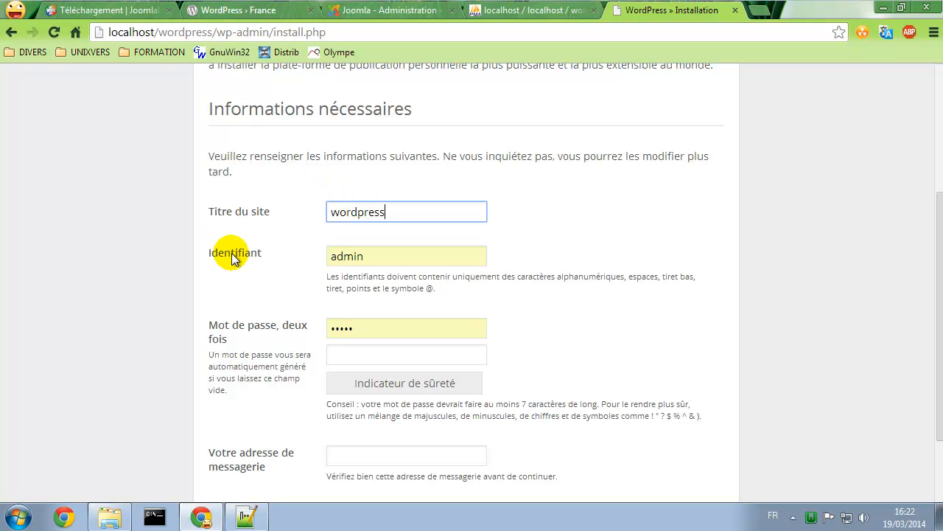
pyautogui.click(379, 322)
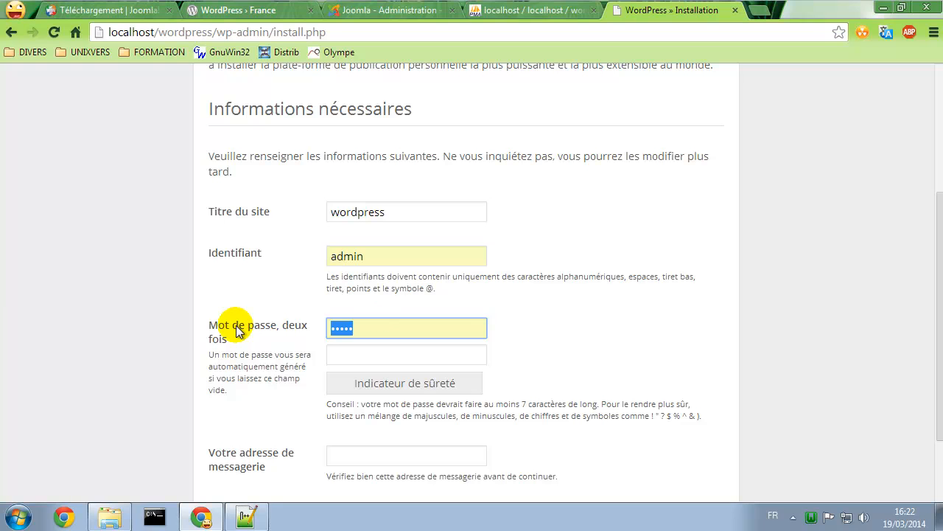
pyautogui.write('admin')
pyautogui.press('Tab')
pyautogui.write('admin')
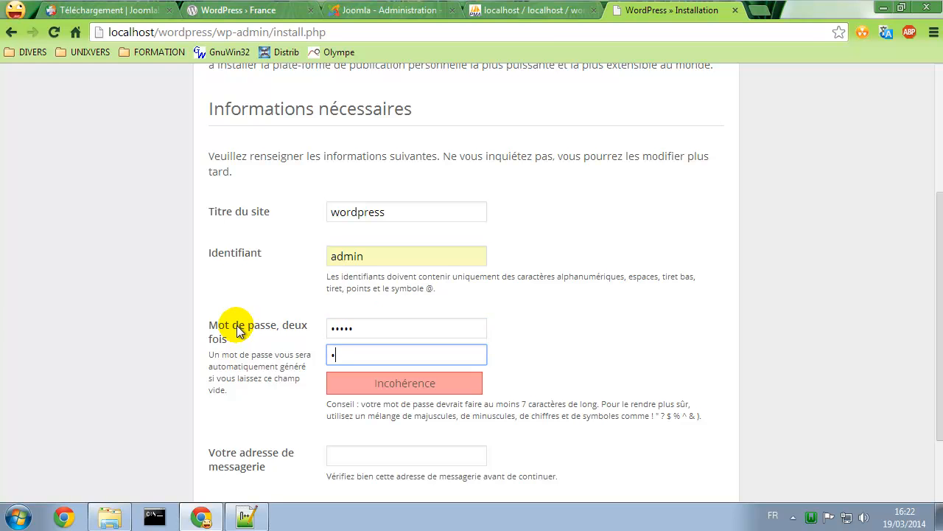
pyautogui.click(237, 325)
# Fill in the suggested contact e-mail, disable search engine indexing, and run the installation
pyautogui.scroll(-3, 293, 343)
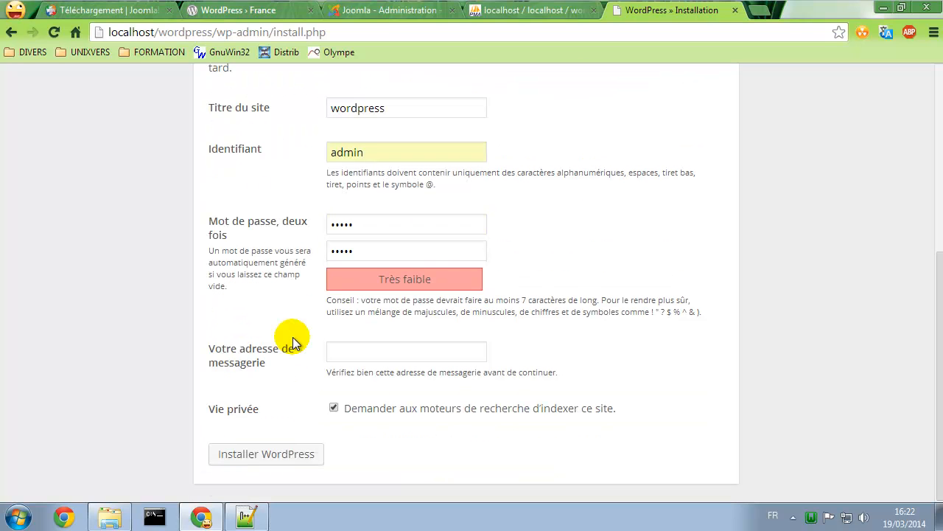
pyautogui.click(380, 349)
pyautogui.click(384, 365)
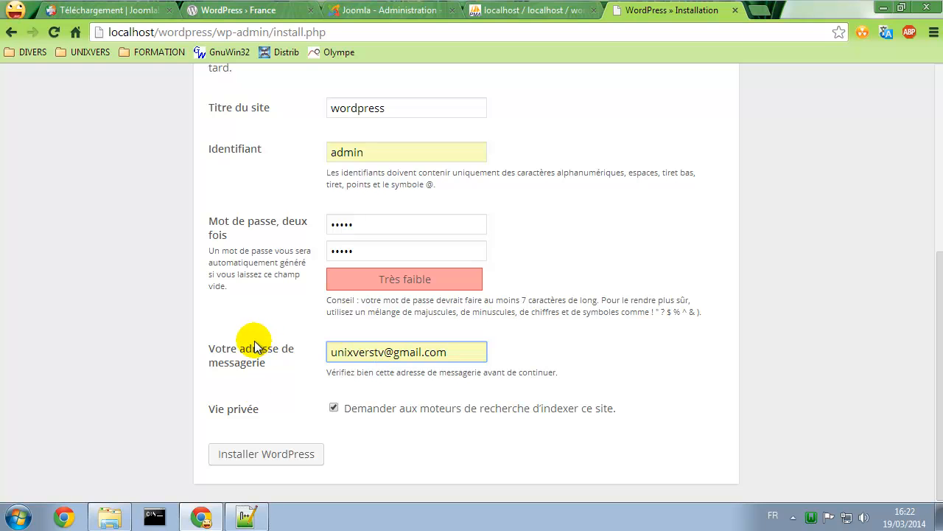
pyautogui.click(404, 411)
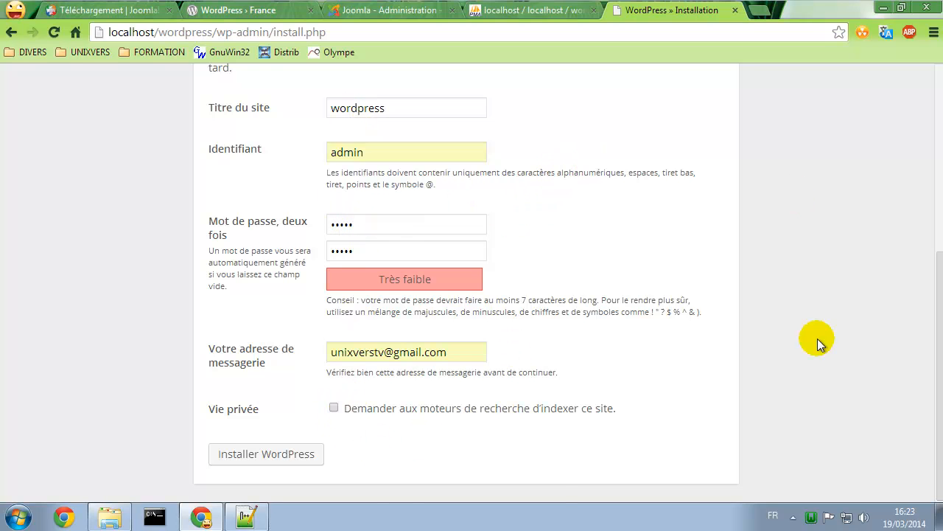
pyautogui.click(290, 454)
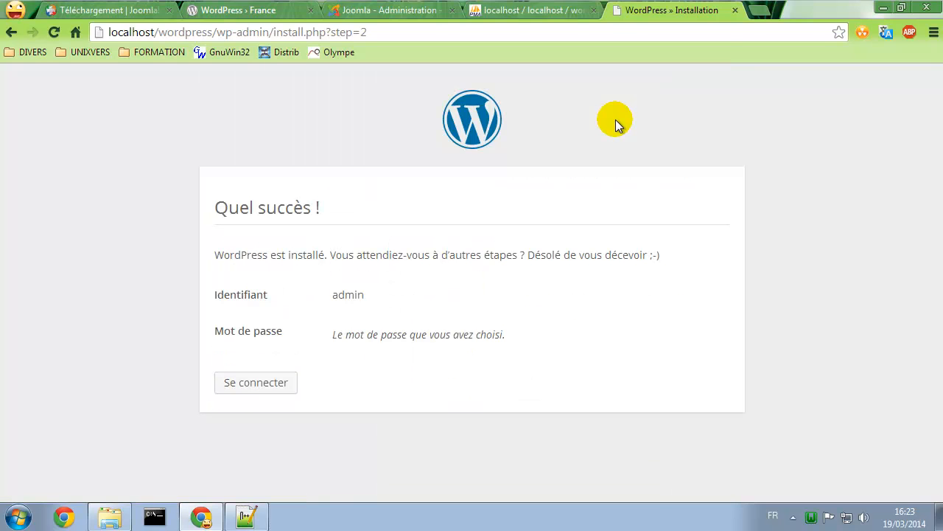
# Go from the 'Quel succès !' page to the login form and sign in as admin
pyautogui.moveTo(227, 208); pyautogui.dragTo(424, 195)
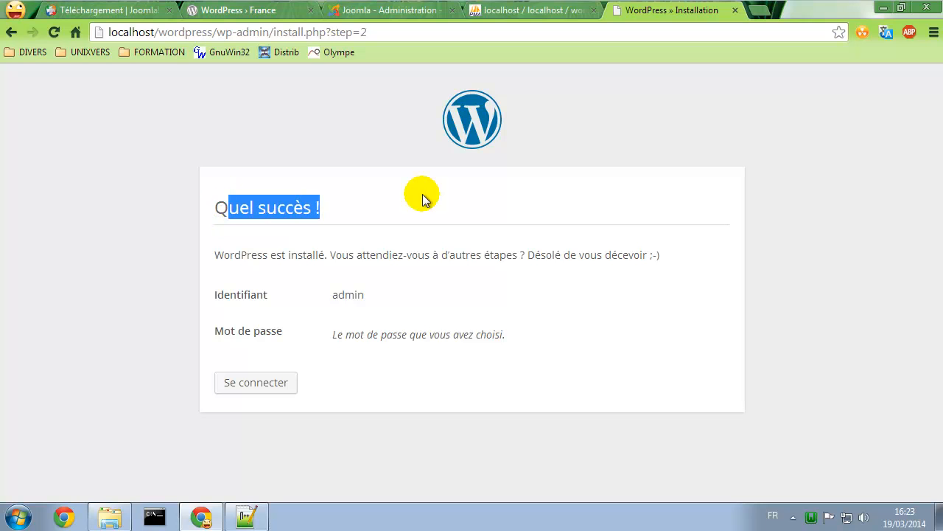
pyautogui.moveTo(326, 299); pyautogui.dragTo(362, 294)
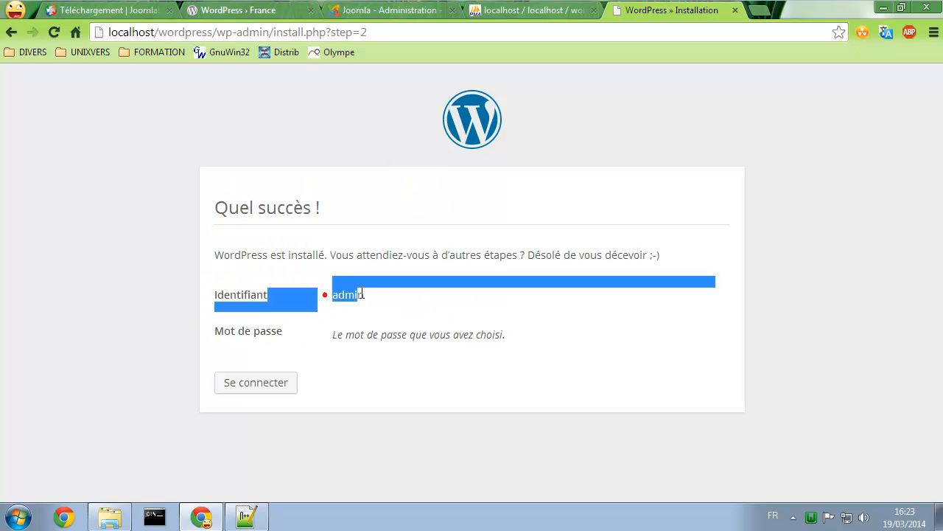
pyautogui.click(393, 336)
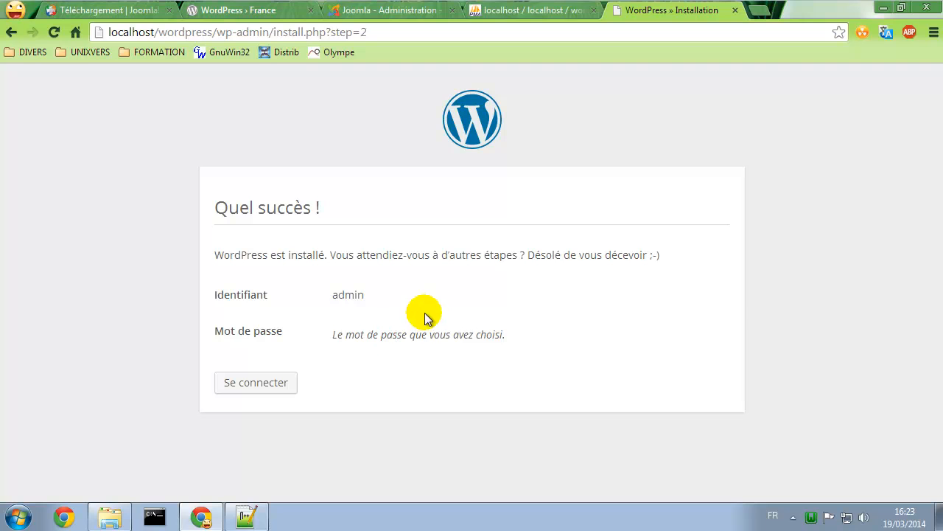
pyautogui.click(251, 387)
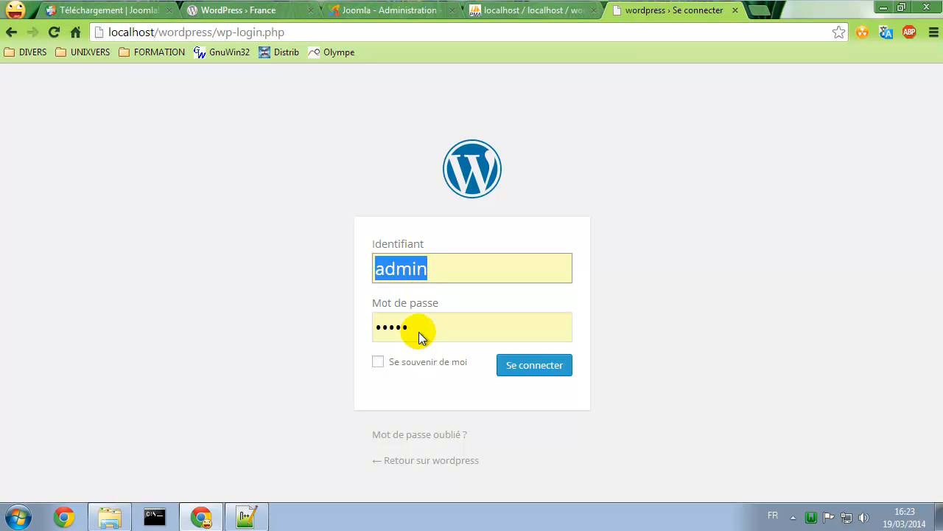
pyautogui.click(521, 365)
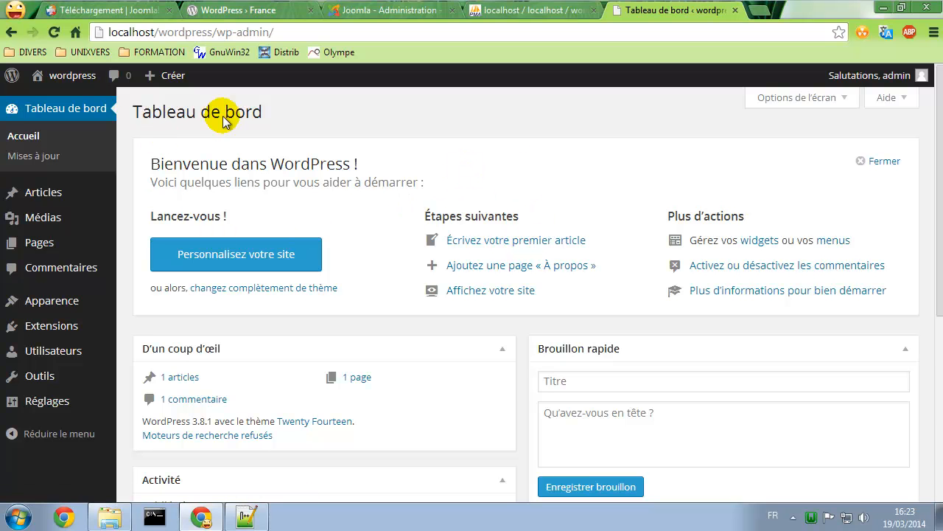
pyautogui.scroll(-1, 527, 277)
pyautogui.scroll(-3, 527, 276)
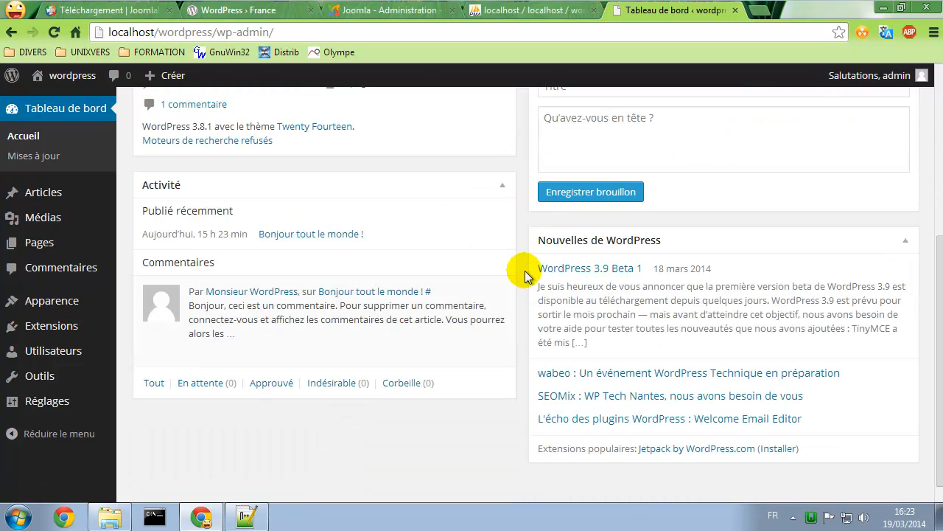
pyautogui.scroll(4, 525, 275)
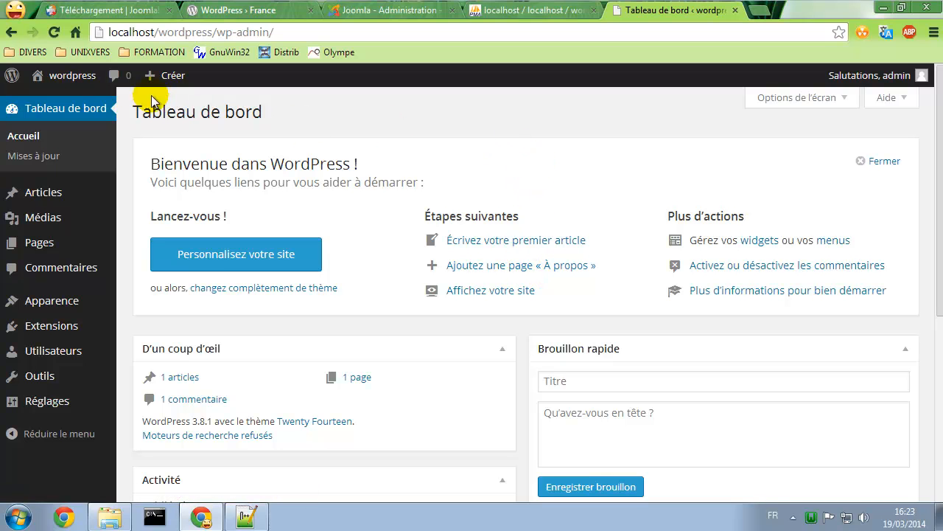
pyautogui.moveTo(57, 85)
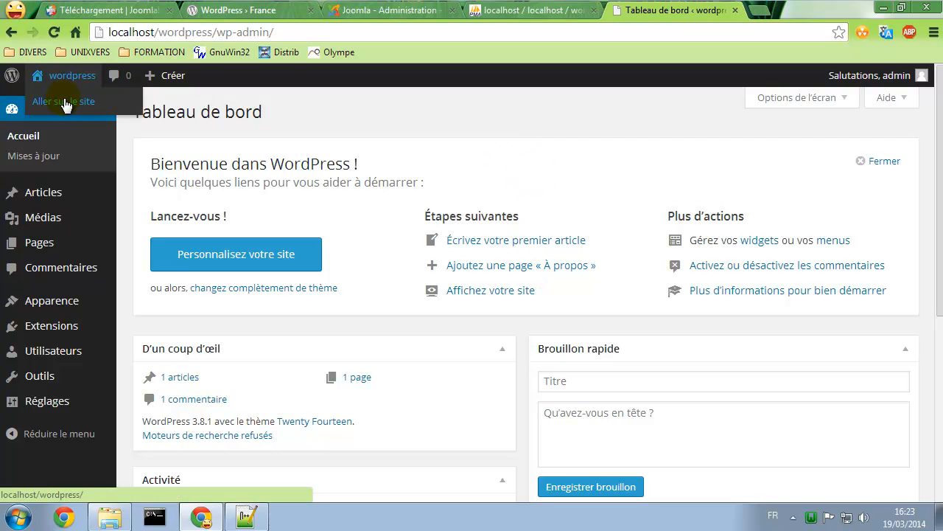
pyautogui.click(66, 102)
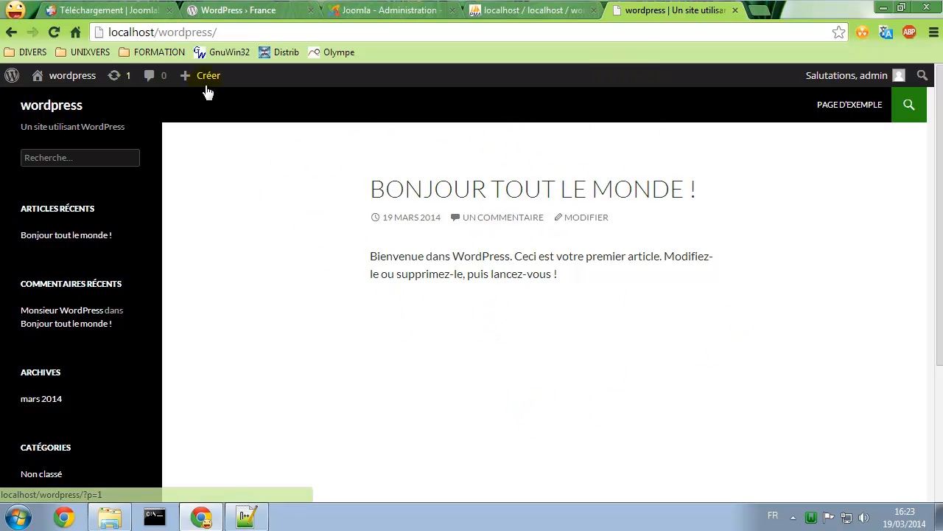
pyautogui.moveTo(51, 81)
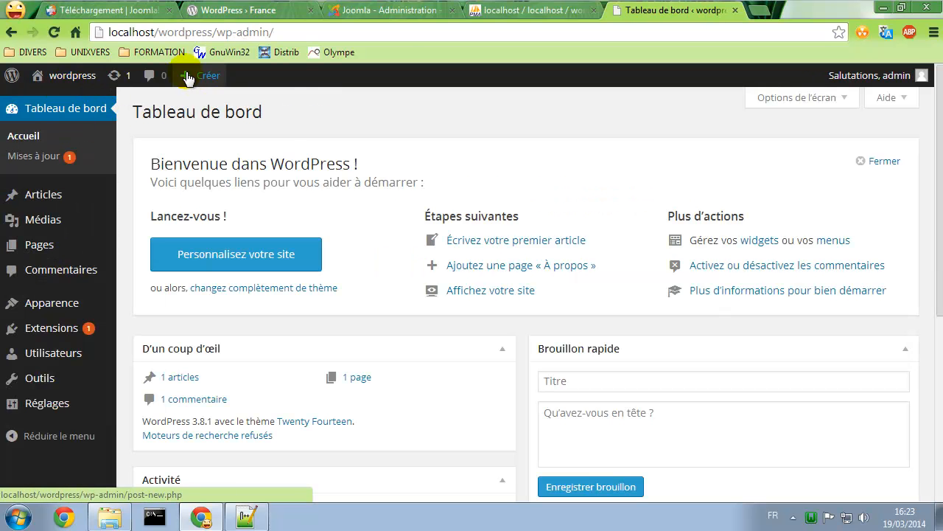
# Glance at the Joomla panel and WordPress dashboard, ending on phpMyAdmin's wordpress database page
pyautogui.click(391, 11)
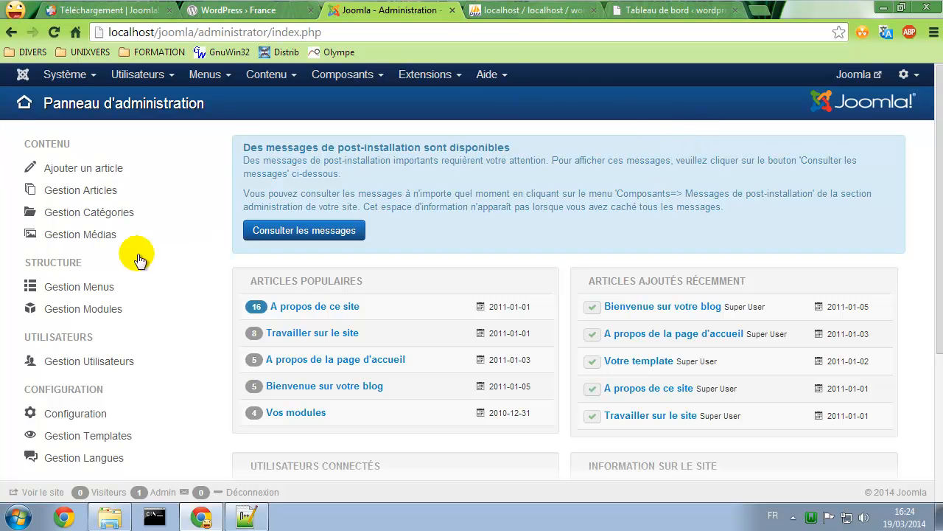
pyautogui.click(676, 13)
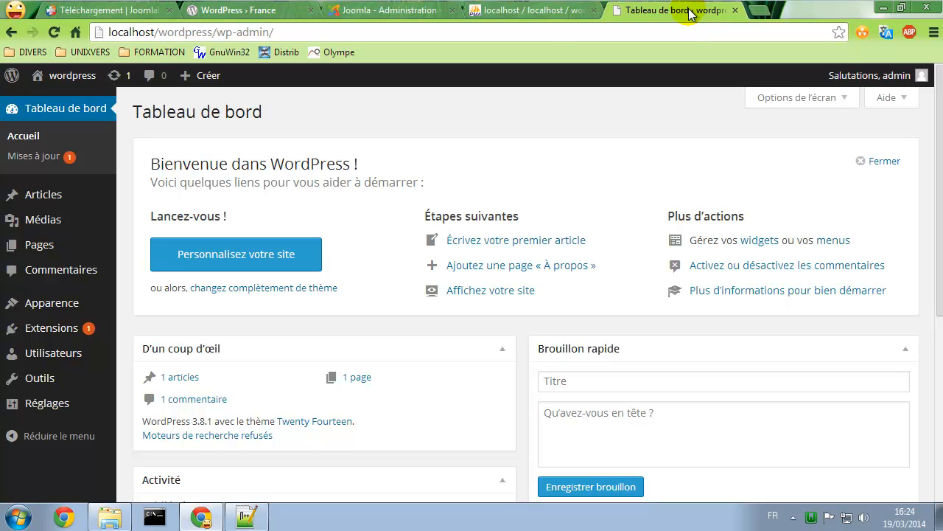
pyautogui.click(524, 10)
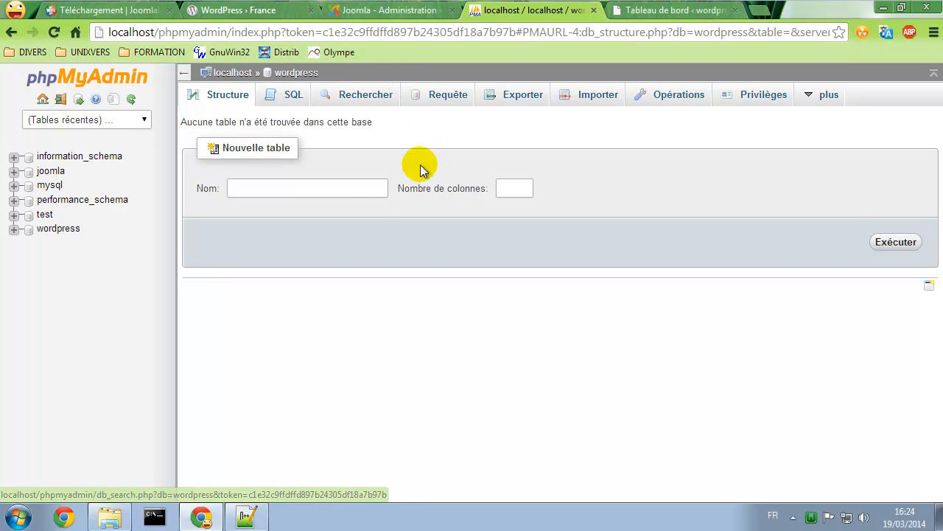
pyautogui.click(375, 13)
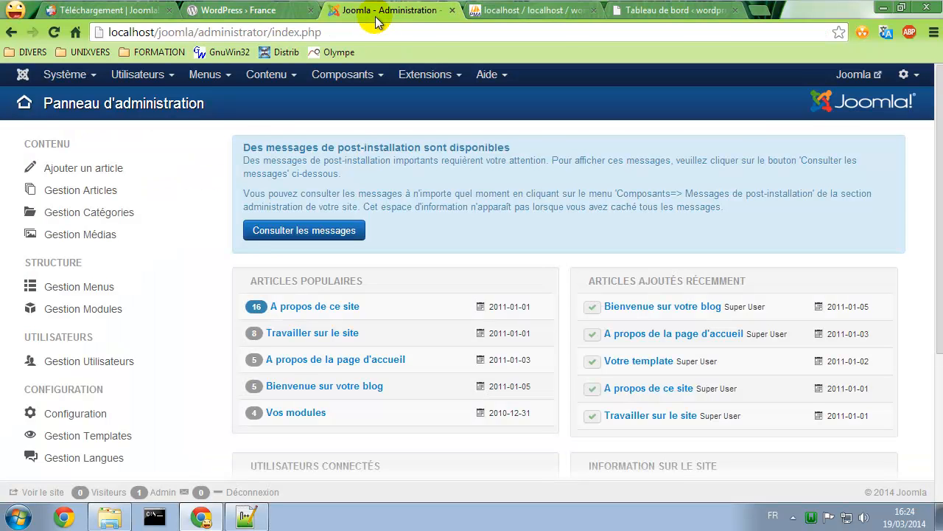
pyautogui.click(536, 11)
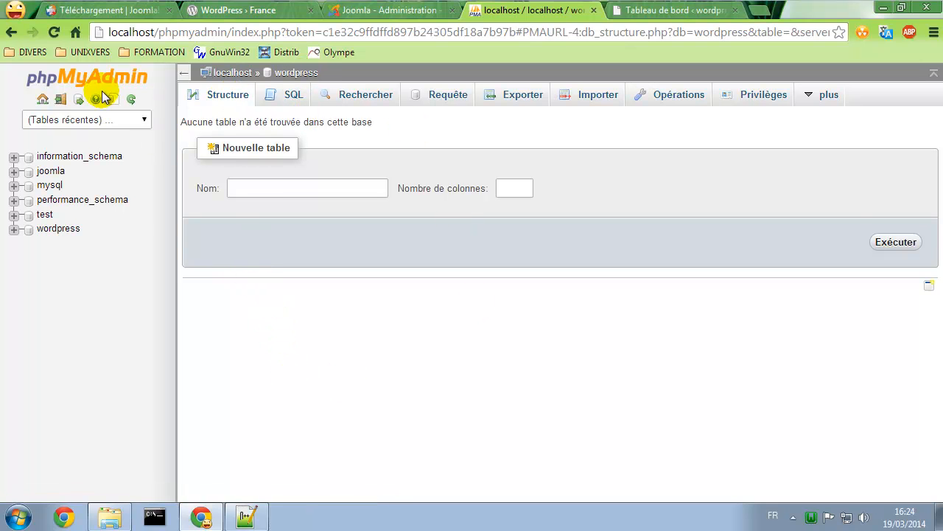
# Log out of root and sign in to phpMyAdmin as user joomla with its password
pyautogui.click(61, 99)
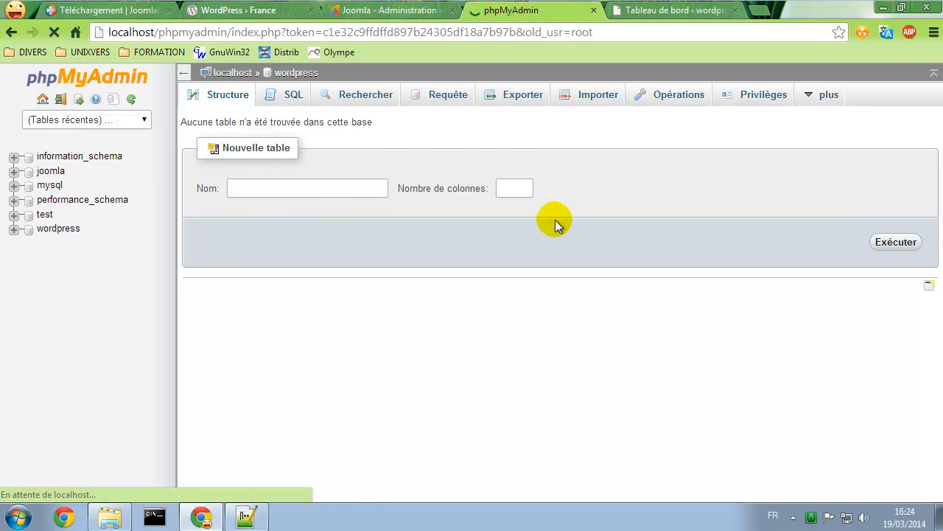
pyautogui.moveTo(478, 324); pyautogui.dragTo(370, 333)
pyautogui.press('BackSpace')
pyautogui.write('joomla')
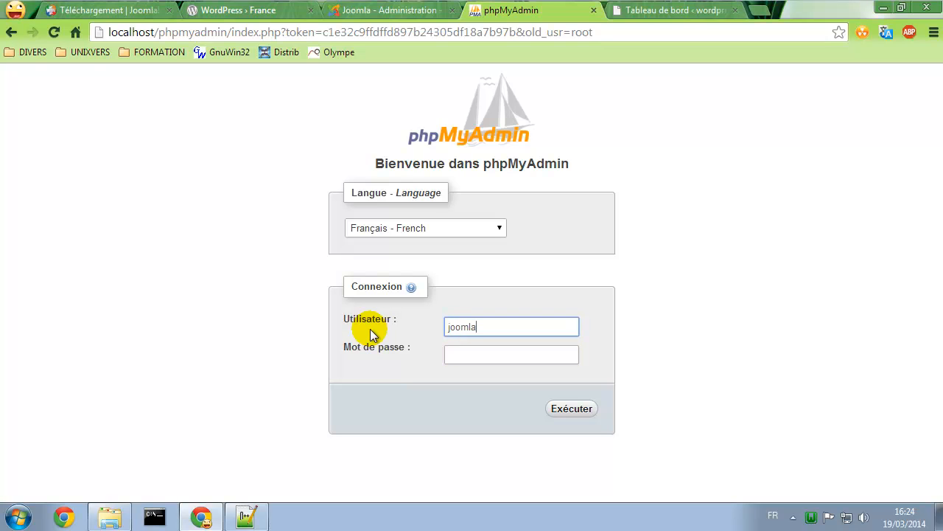
pyautogui.press('Tab')
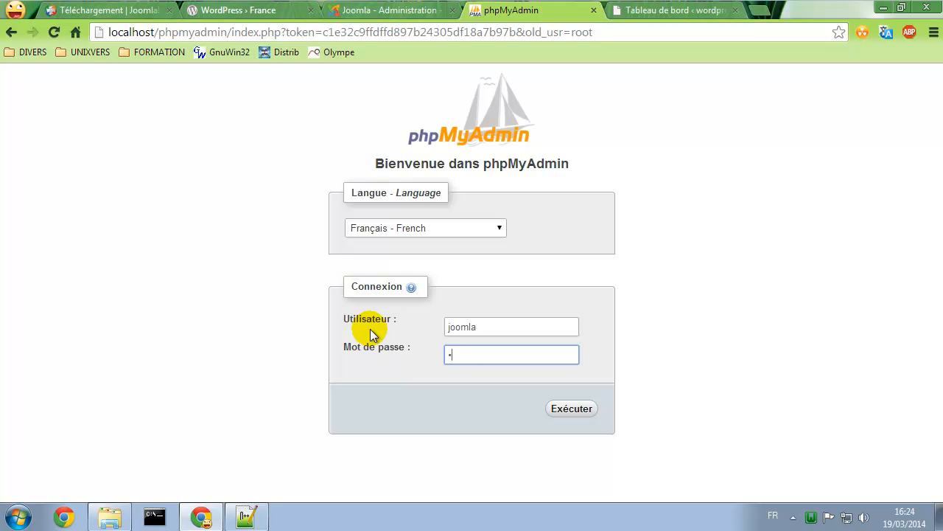
pyautogui.write('joomla')
pyautogui.press('Return')
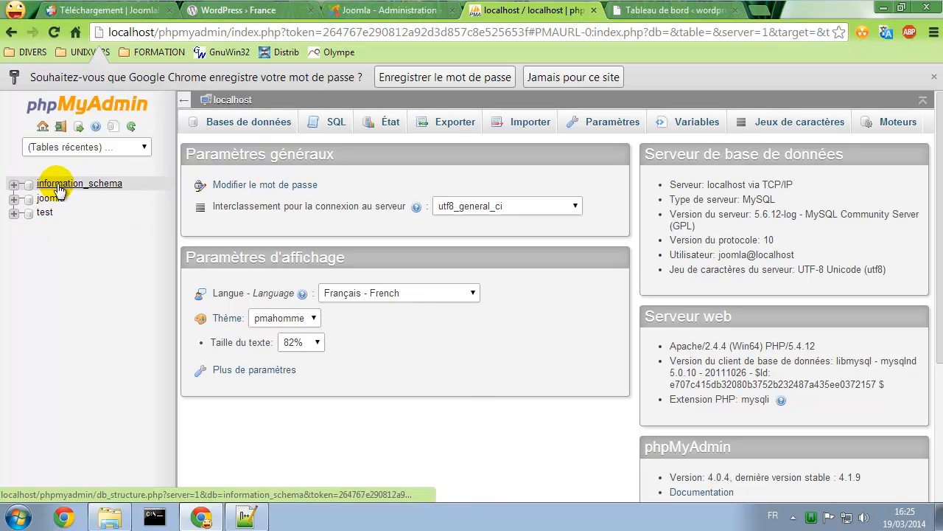
# Log out of joomla and submit a phpMyAdmin login as user wordpress
pyautogui.click(61, 126)
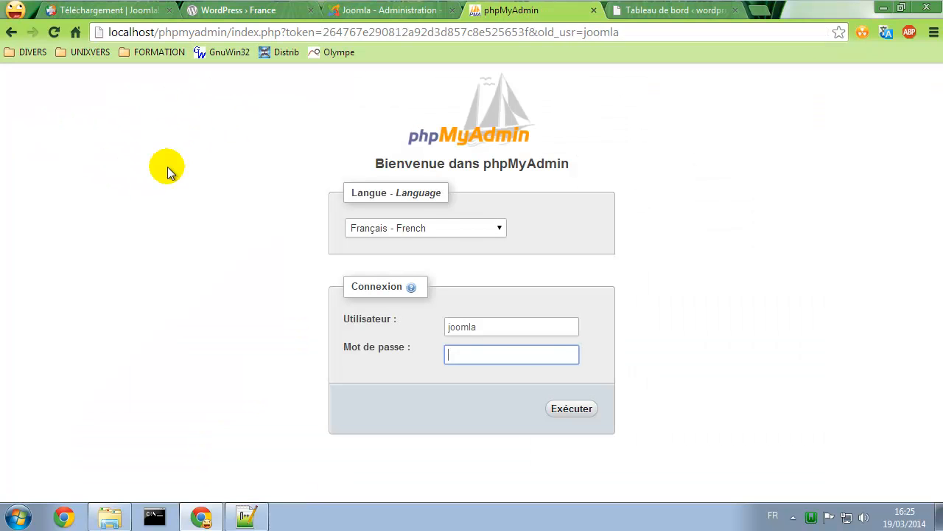
pyautogui.click(485, 329)
pyautogui.doubleClick(485, 328)
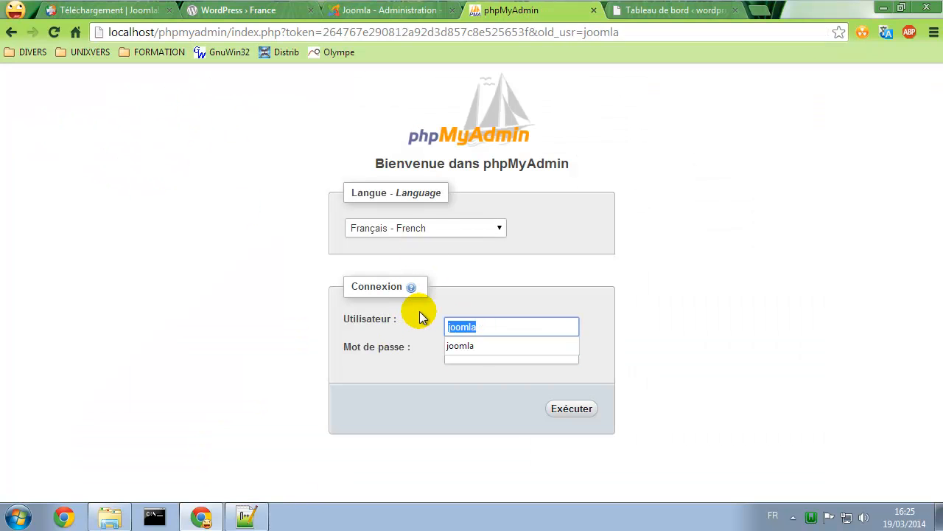
pyautogui.write('wordpress')
pyautogui.click(472, 353)
pyautogui.click(569, 406)
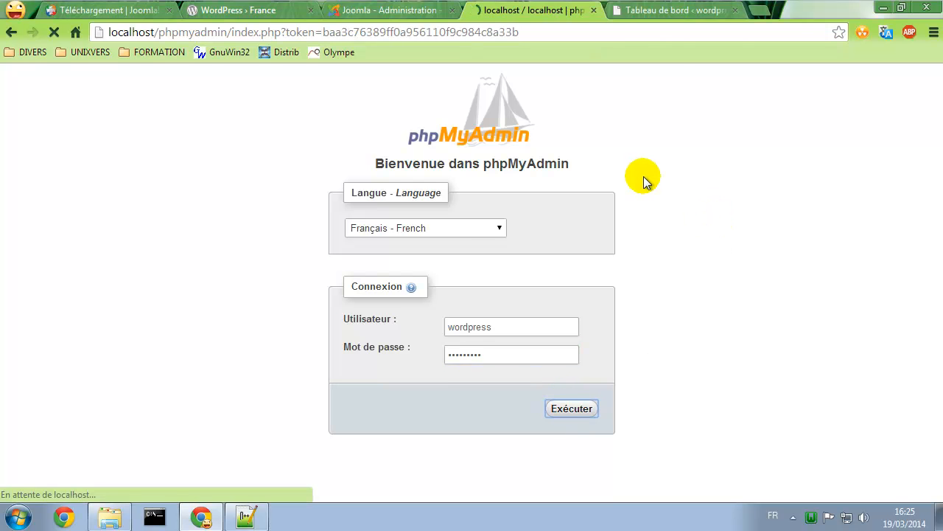